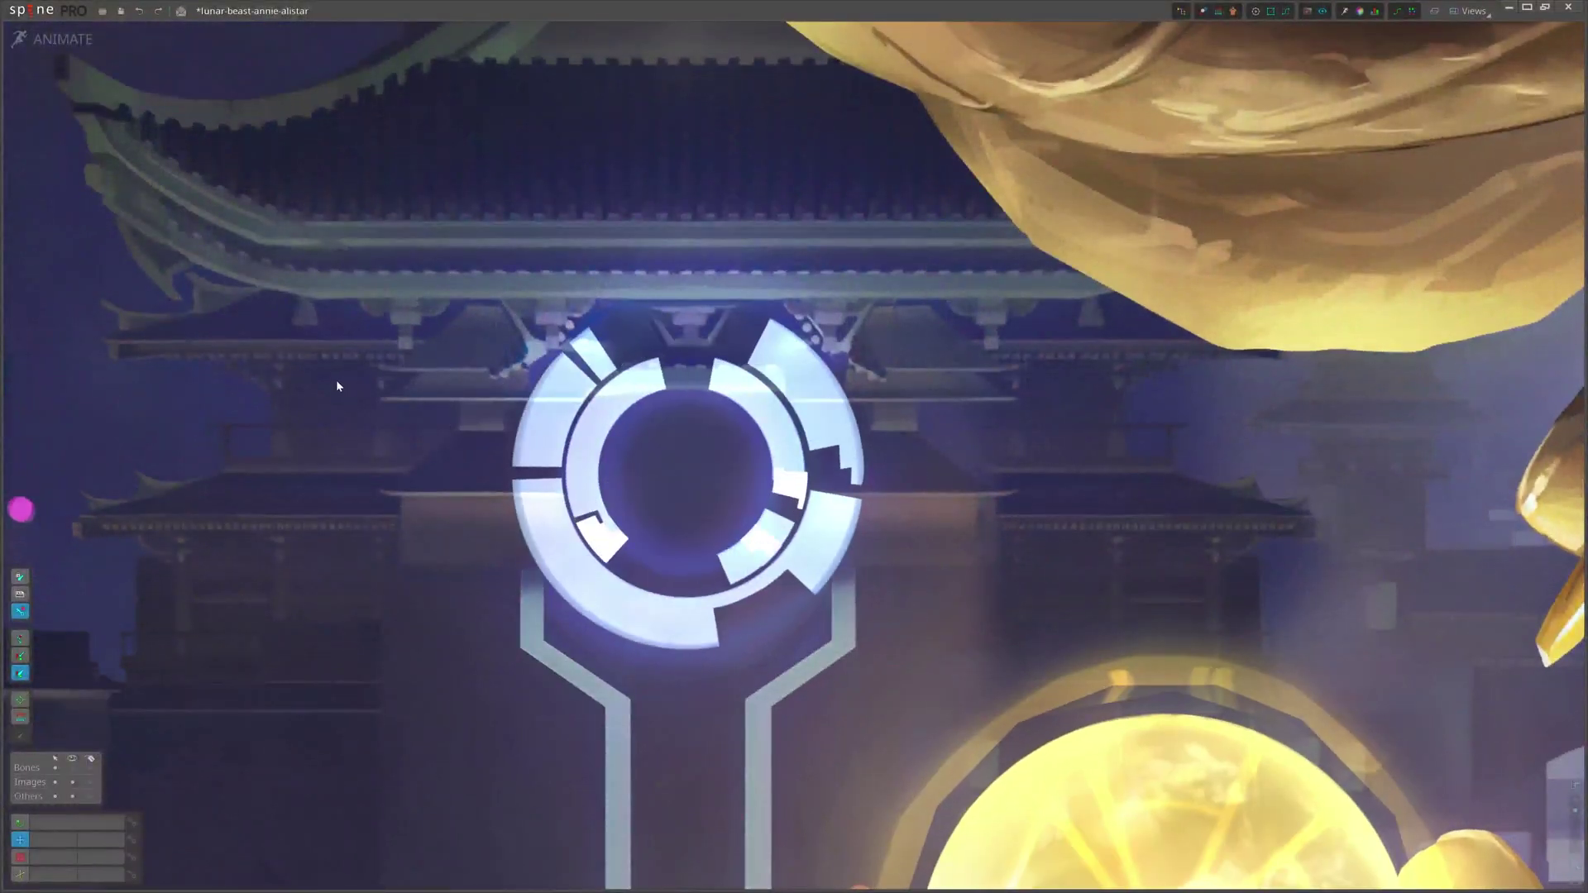
- Show the bones over the glowing ring and play back its animation
{"action": "key", "text": "ctrl+b"}
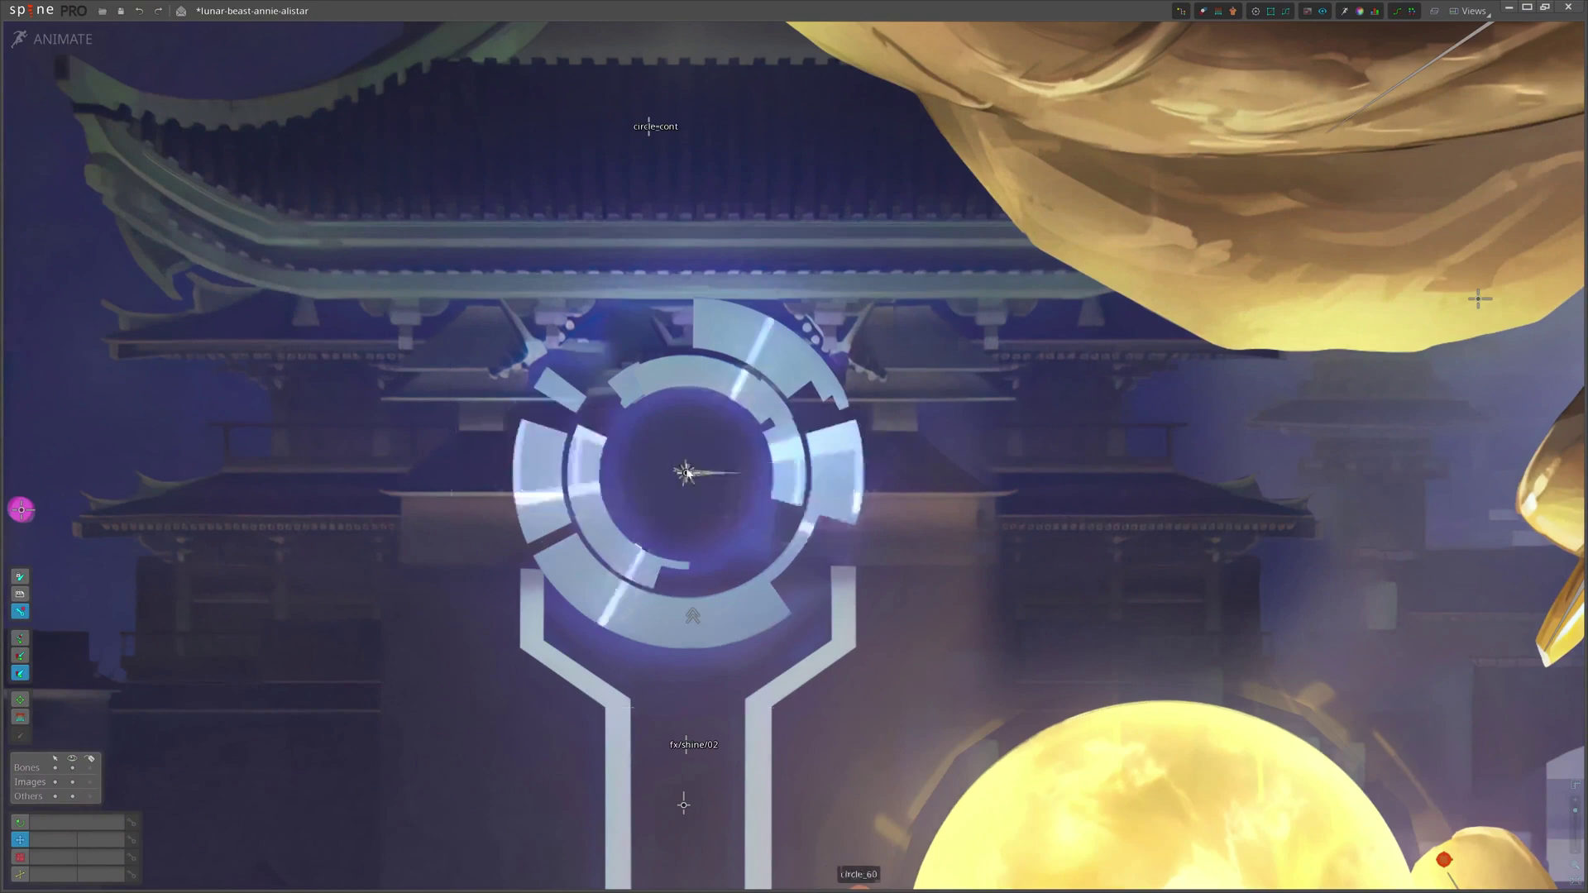
{"action": "left_click", "coordinate": [683, 456]}
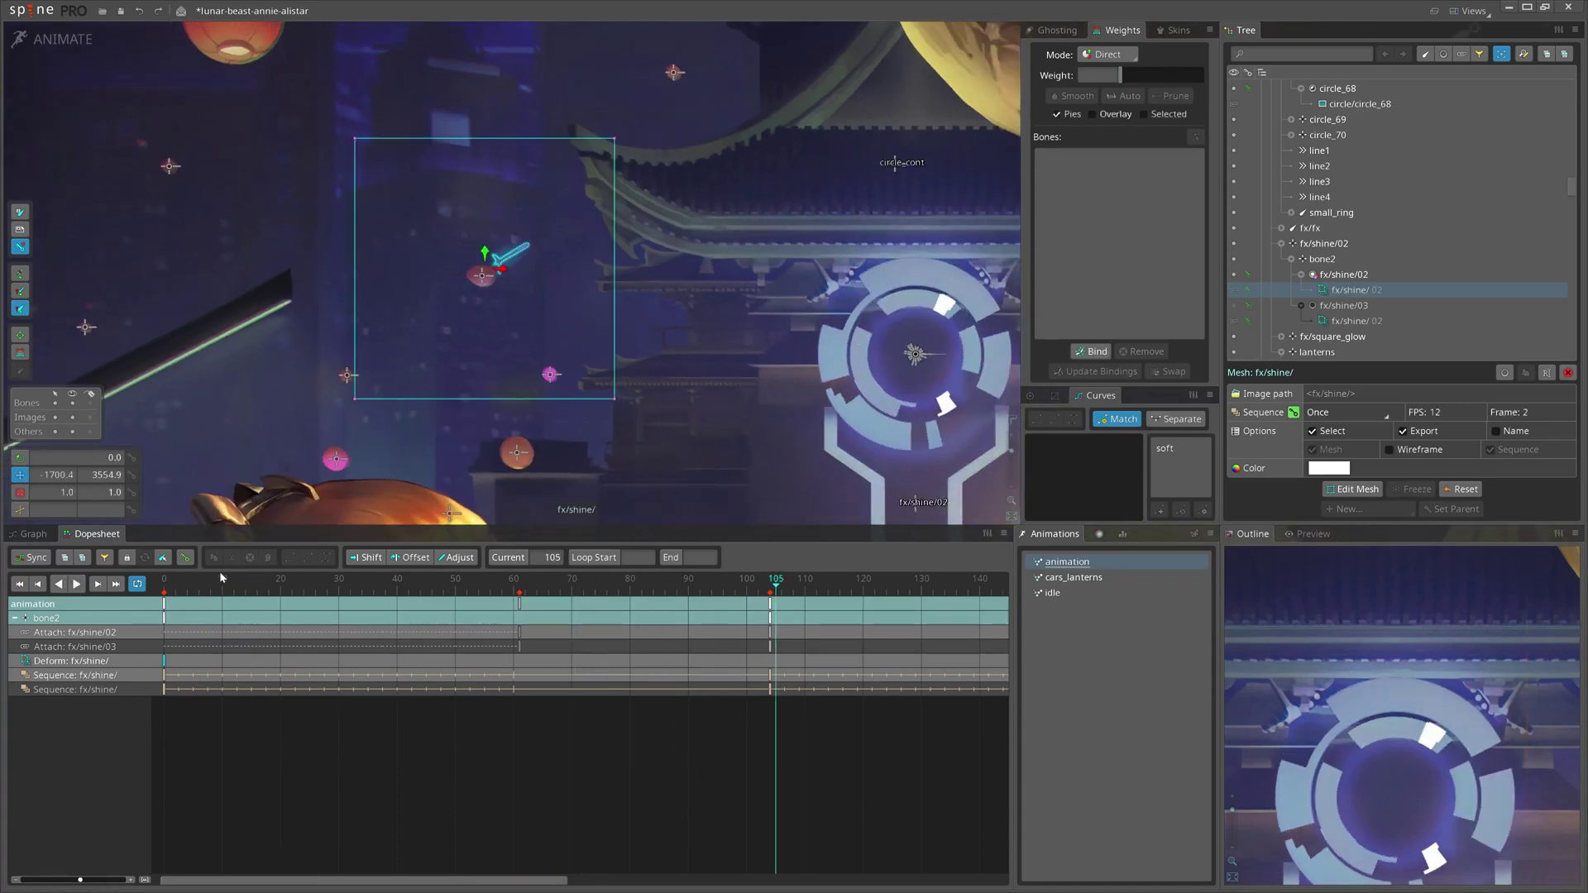
{"action": "key", "text": "space"}
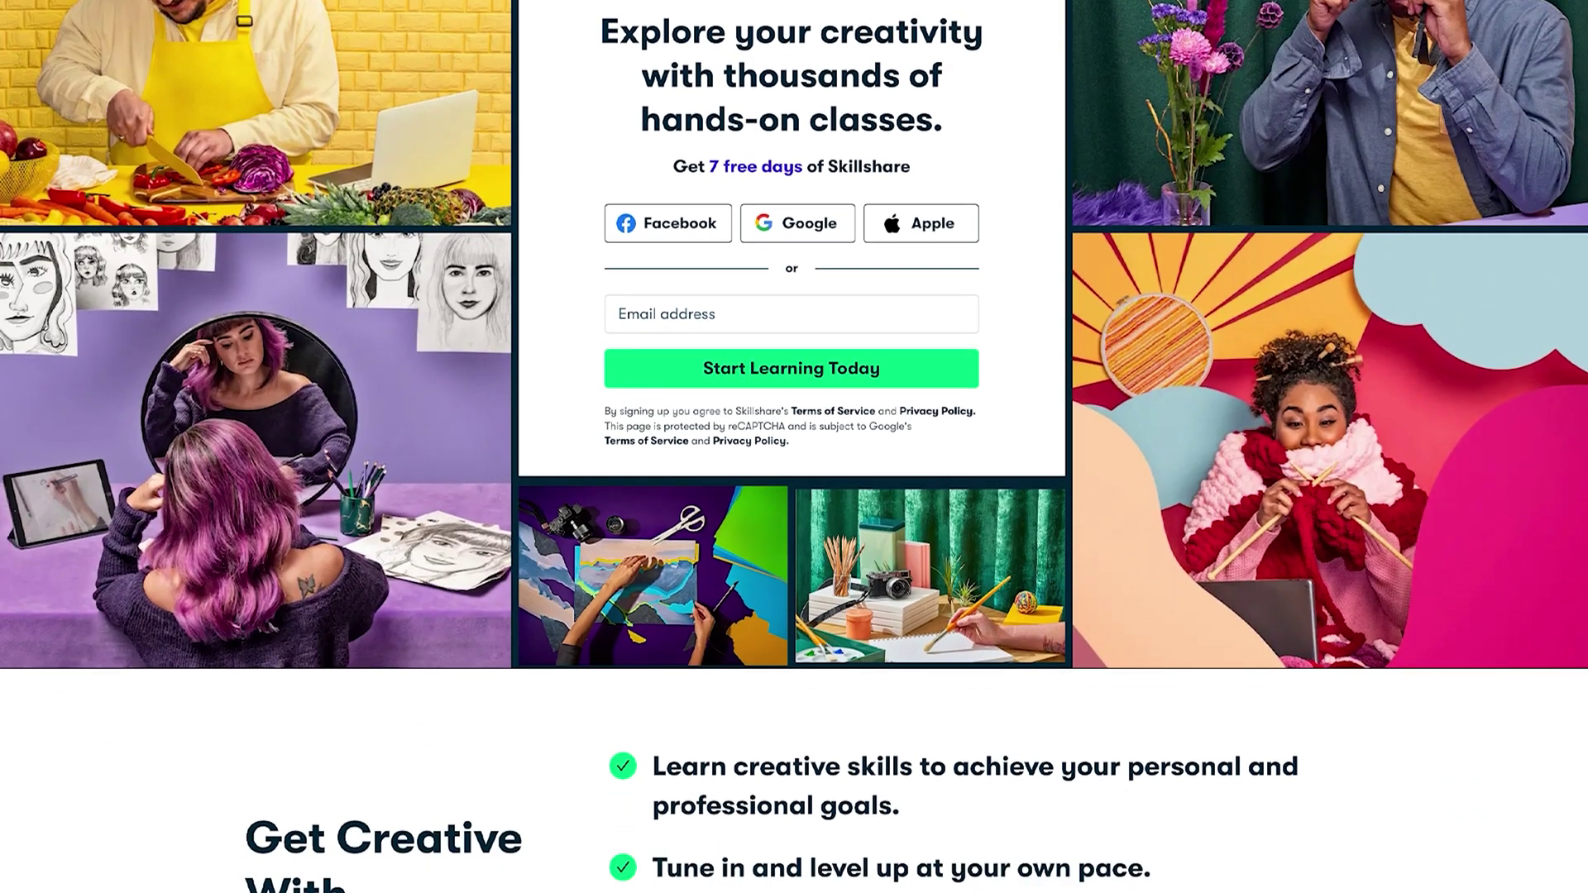
- Switch to Skillshare and look through its home page and the Animation, Illustration, and Freelance & Entrepreneurship class listings
{"action": "scroll", "coordinate": [794, 447], "scroll_direction": "down", "scroll_amount": 10}
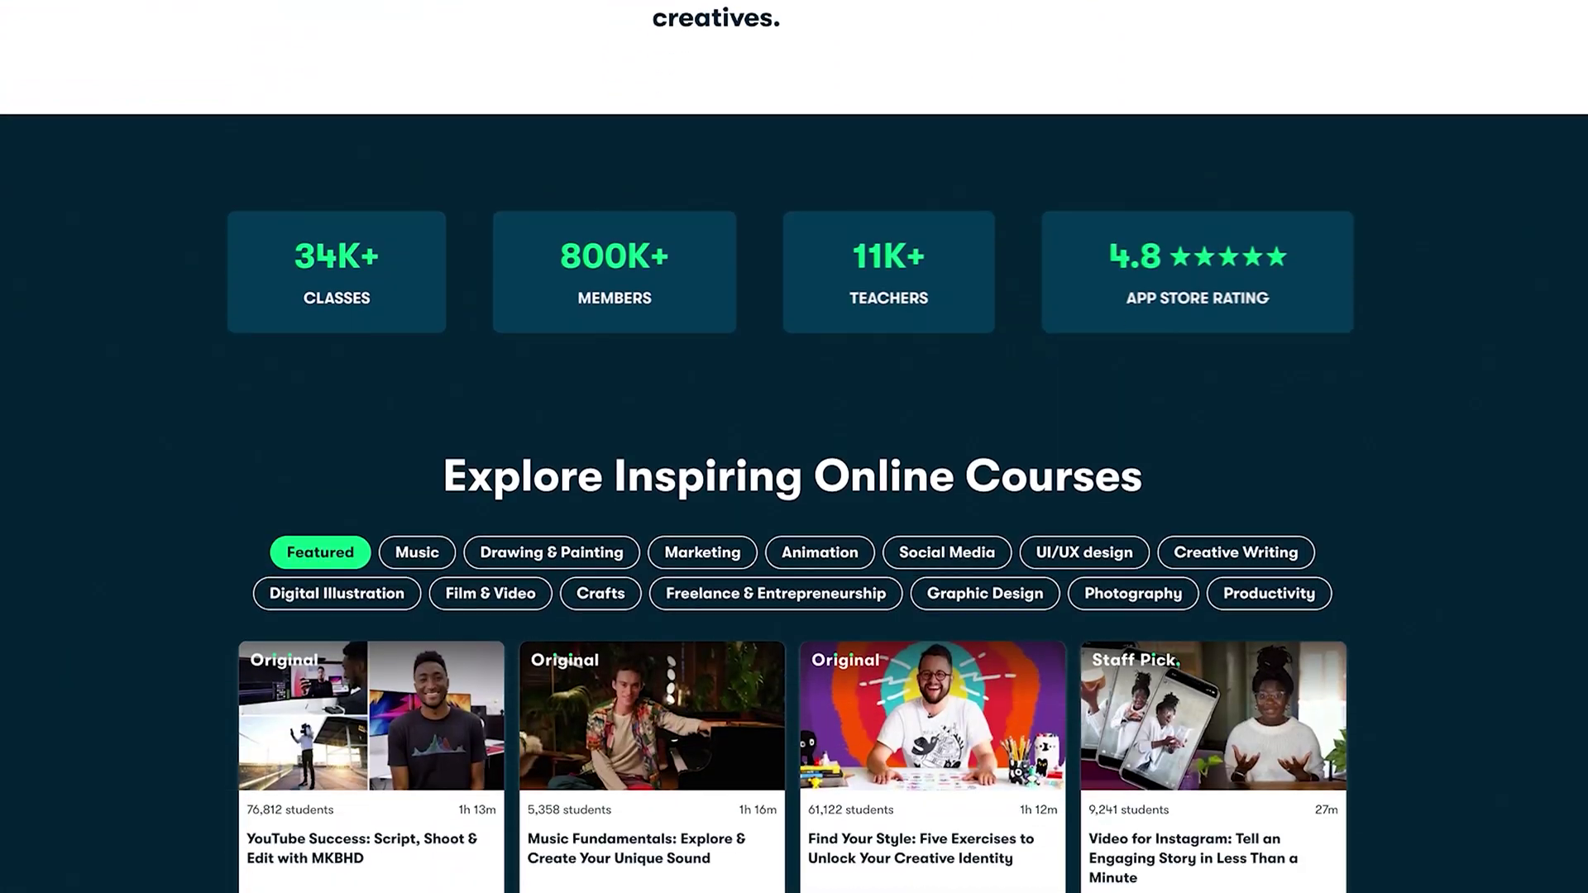
{"action": "scroll", "coordinate": [794, 446], "scroll_direction": "down", "scroll_amount": 1}
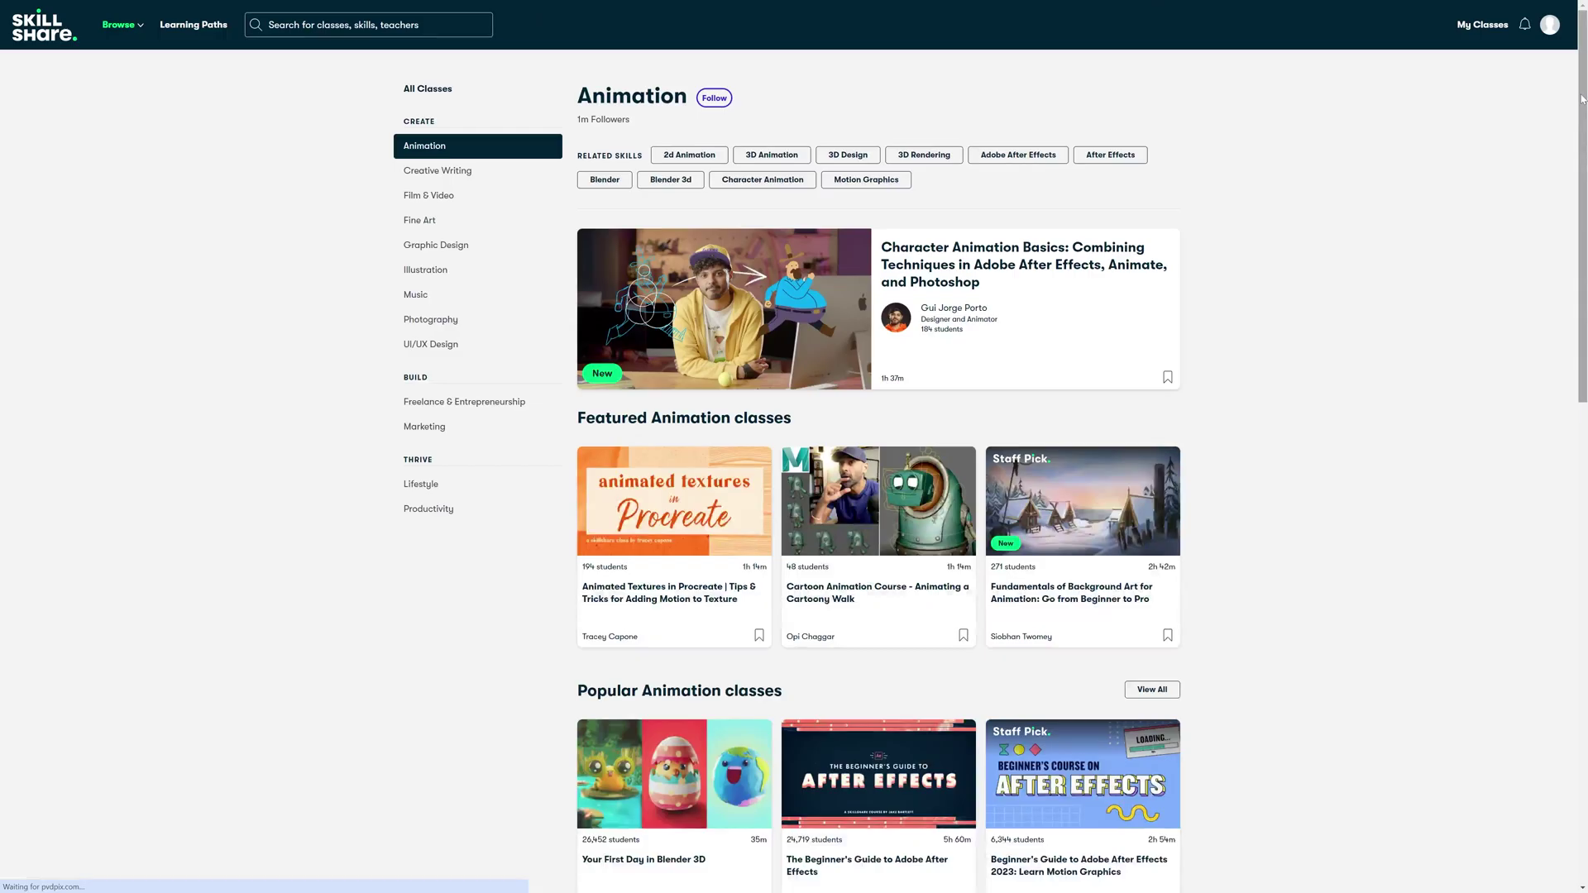
{"action": "scroll", "coordinate": [1573, 229], "scroll_direction": "down", "scroll_amount": 4}
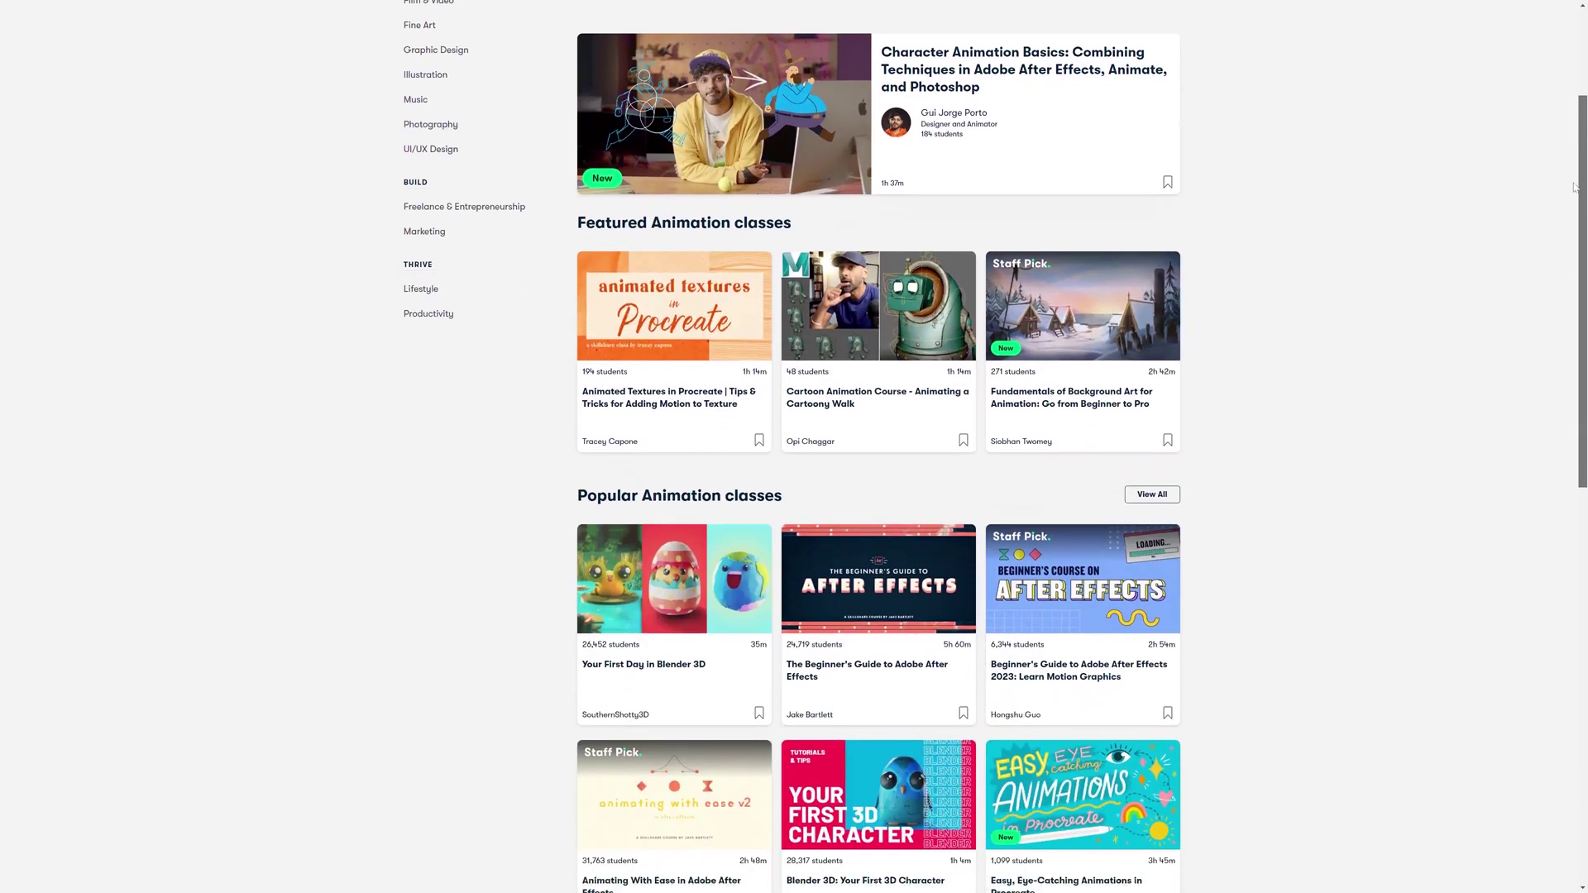
{"action": "scroll", "coordinate": [1573, 229], "scroll_direction": "down", "scroll_amount": 3}
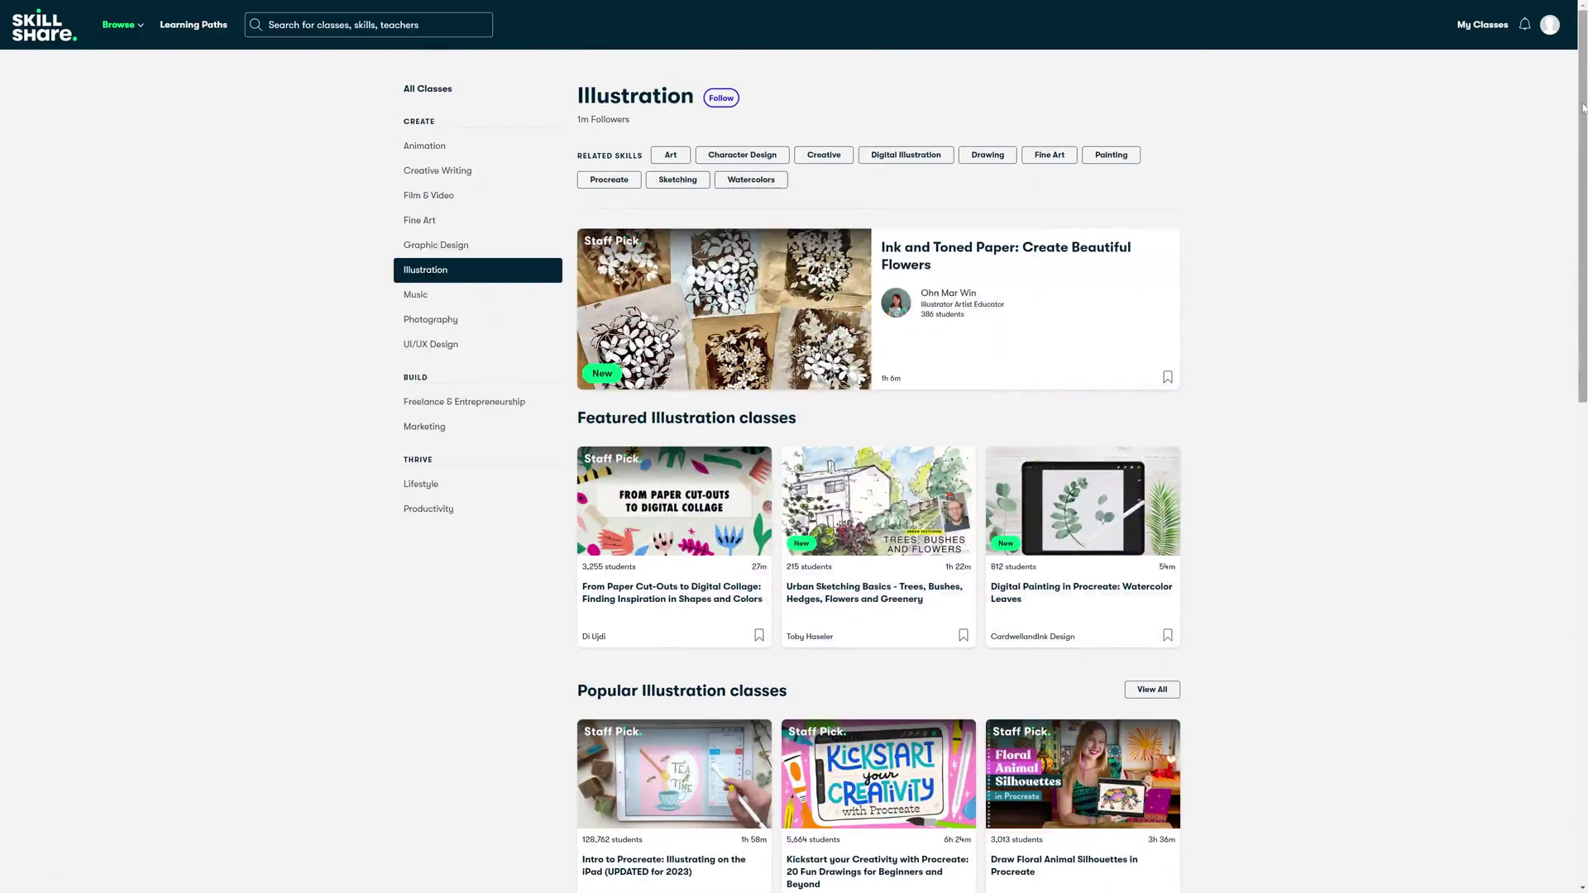
{"action": "left_click_drag", "start_coordinate": [1583, 107], "coordinate": [1579, 308]}
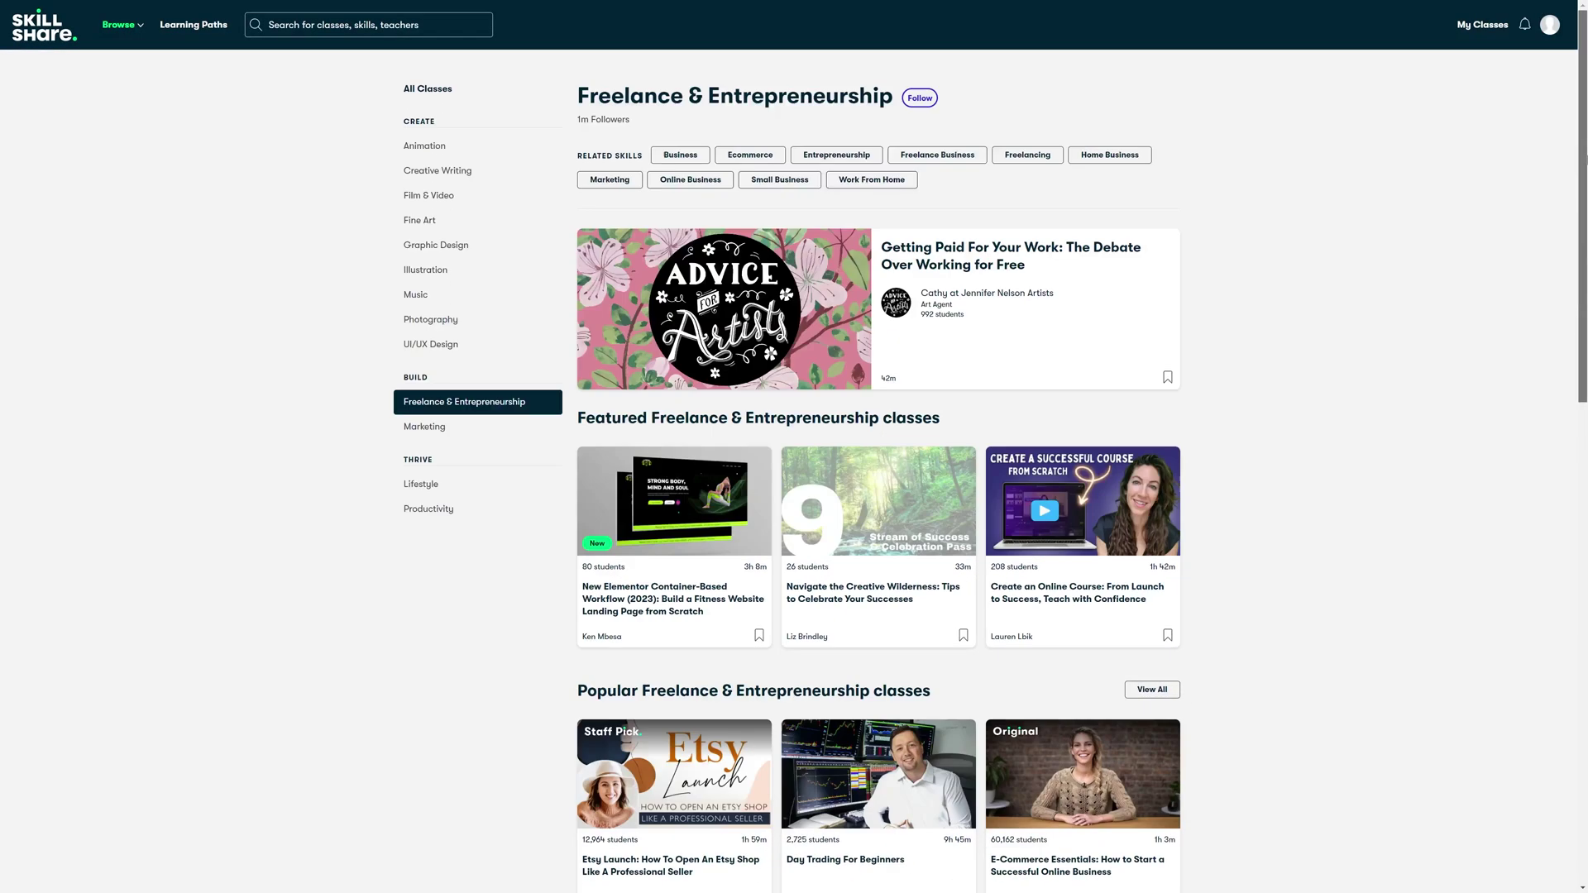
{"action": "scroll", "coordinate": [1584, 258], "scroll_direction": "down", "scroll_amount": 3}
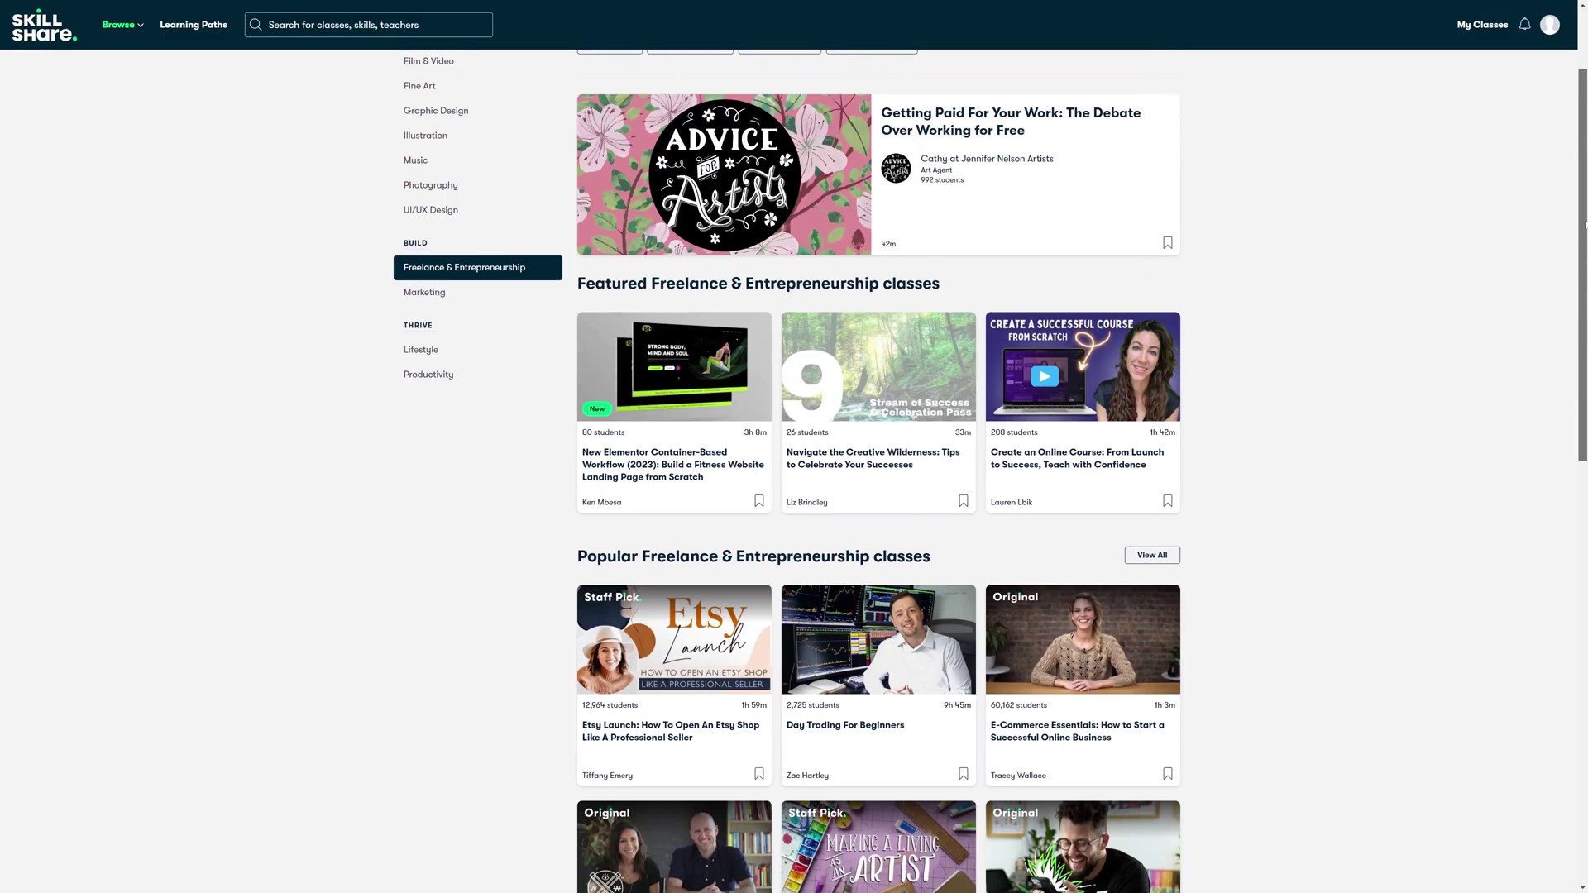
{"action": "scroll", "coordinate": [1584, 259], "scroll_direction": "down", "scroll_amount": 4}
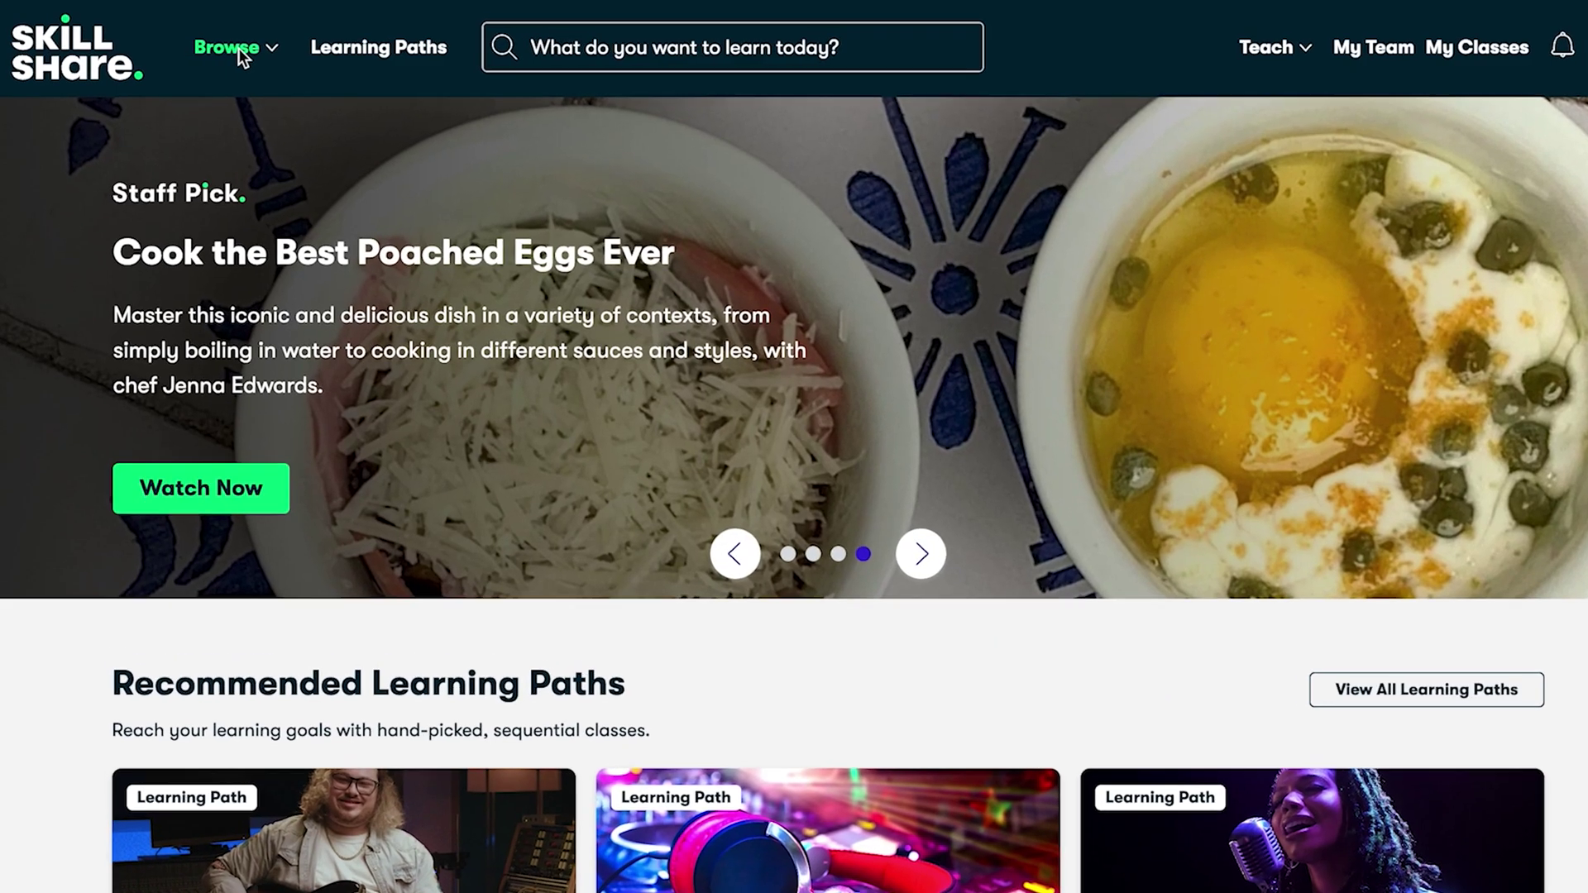
- View the list of class categories and look over the Lifetime and Milestone badges
{"action": "left_click", "coordinate": [242, 47]}
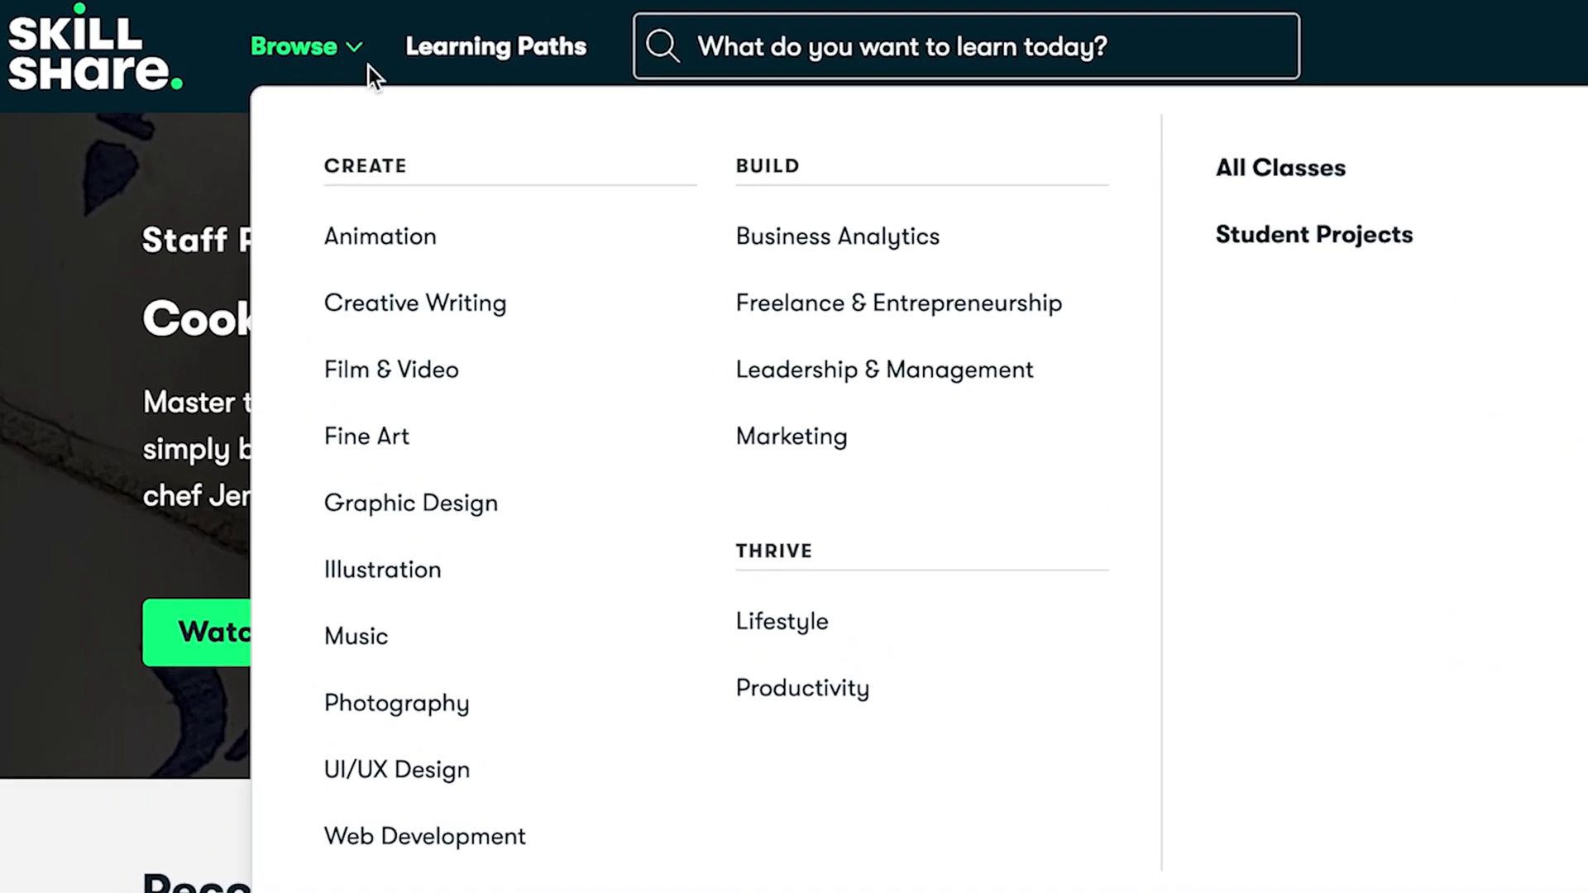
{"action": "left_click", "coordinate": [1000, 694]}
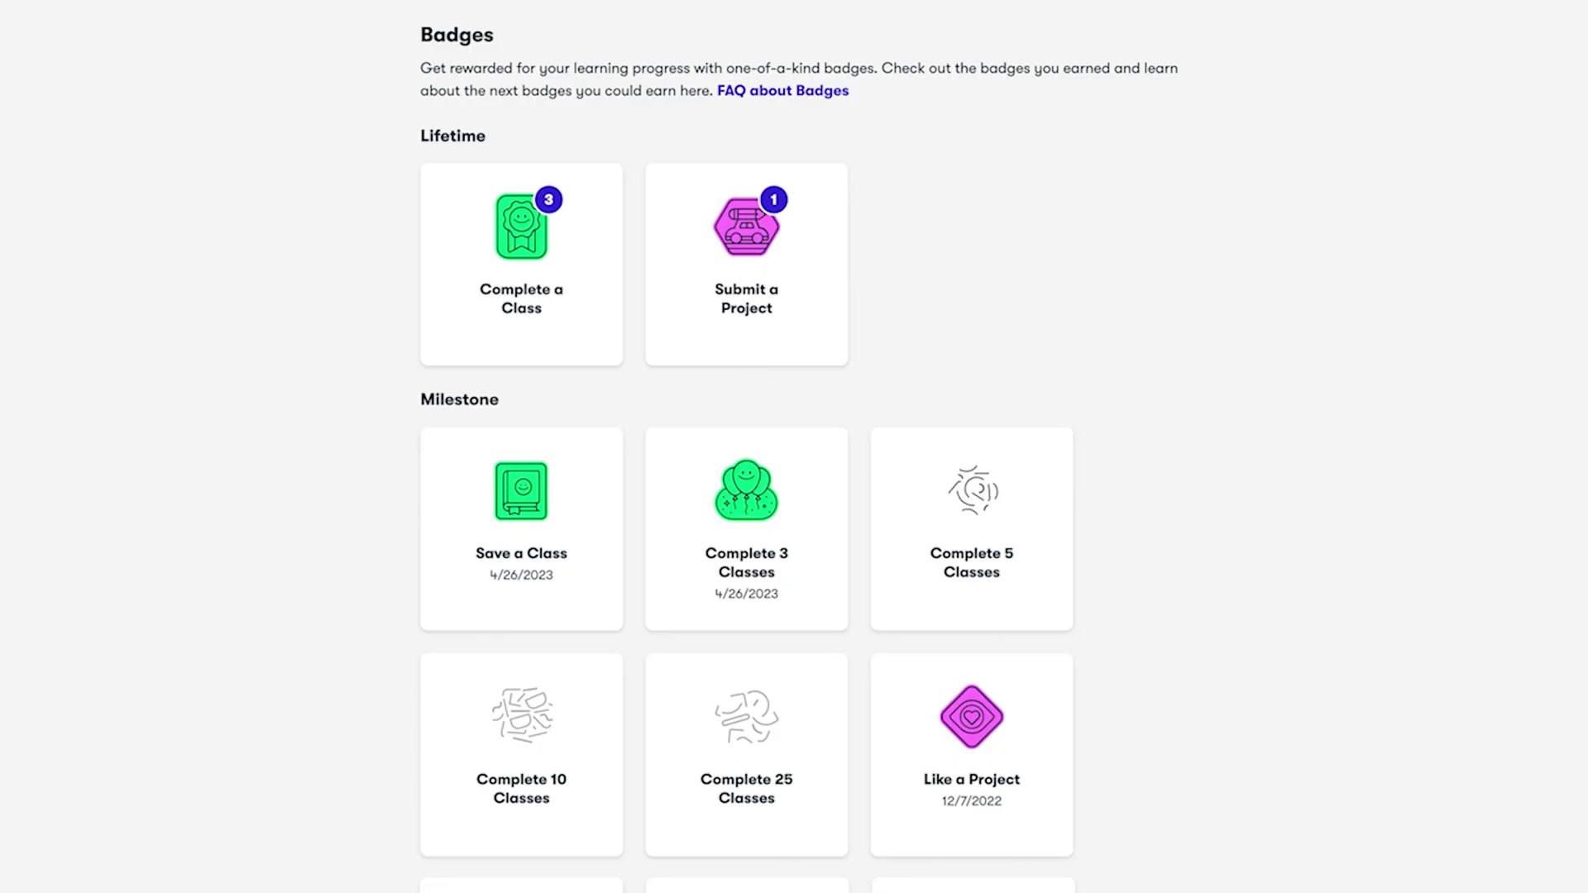
{"action": "scroll", "coordinate": [799, 447], "scroll_direction": "down", "scroll_amount": 3}
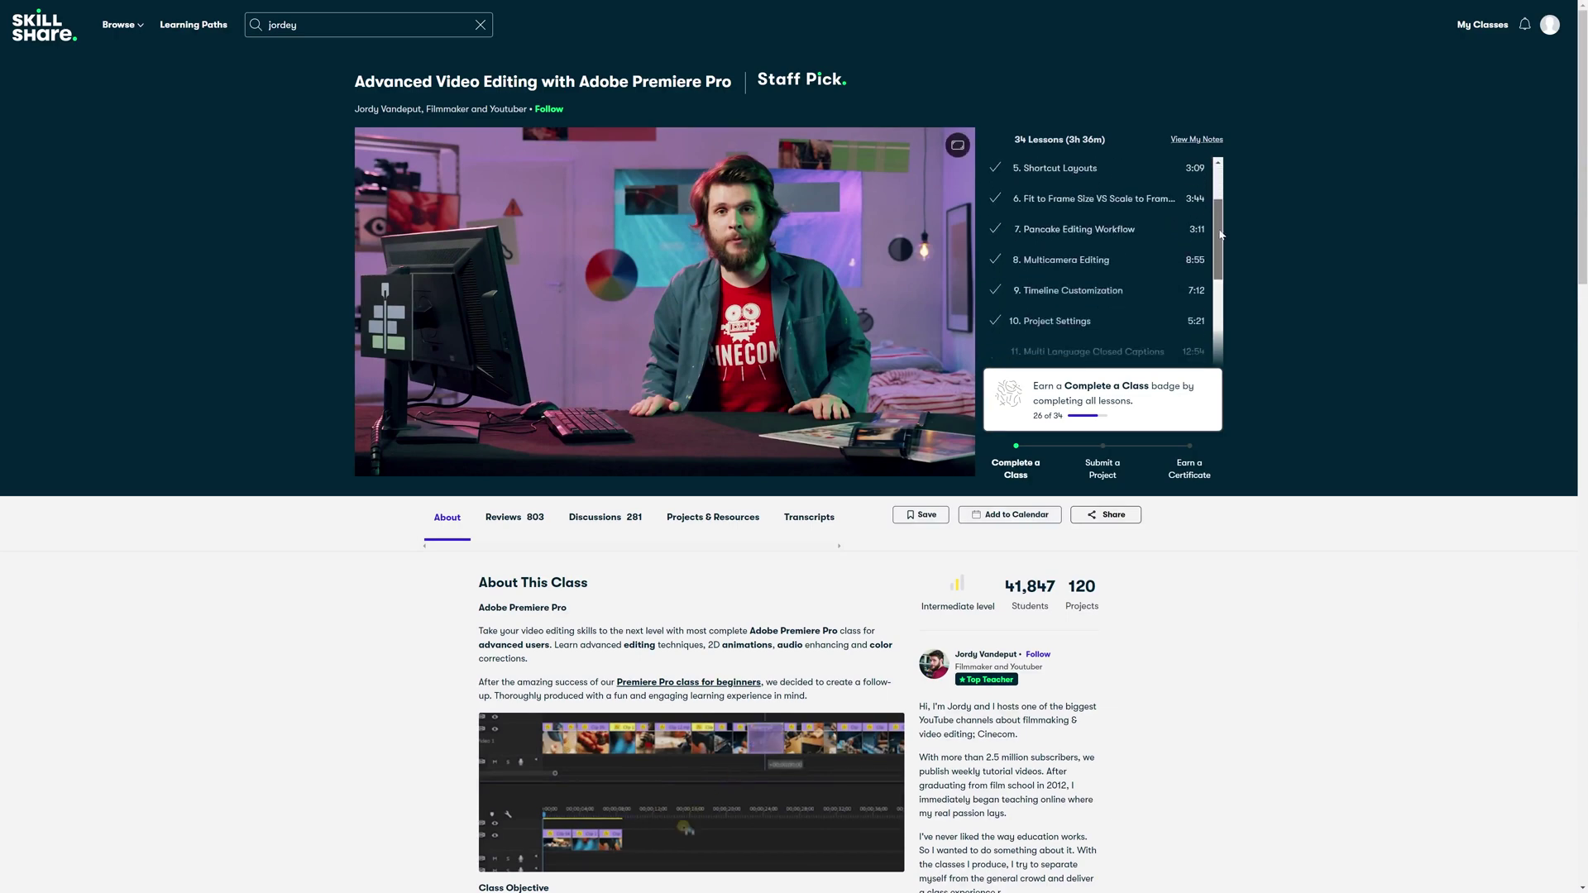
- Examine the Advanced Video Editing with Adobe Premiere Pro class, including its lesson list, About section, and Projects & Resources
{"action": "scroll", "coordinate": [1224, 301], "scroll_direction": "down", "scroll_amount": 2}
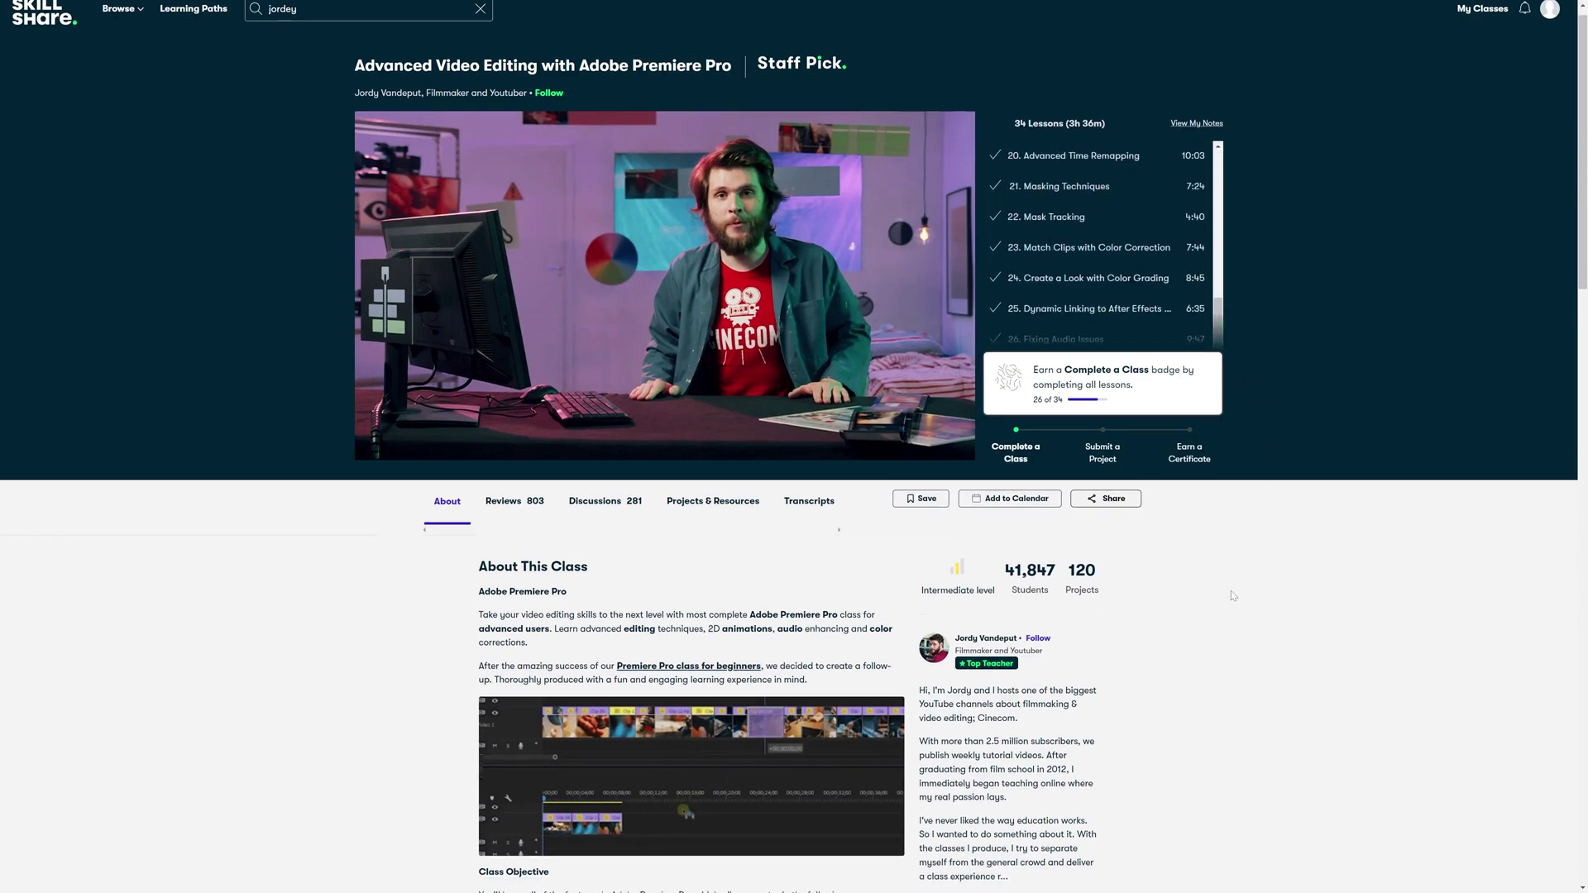
{"action": "scroll", "coordinate": [1231, 591], "scroll_direction": "down", "scroll_amount": 4}
{"action": "left_click", "coordinate": [713, 145]}
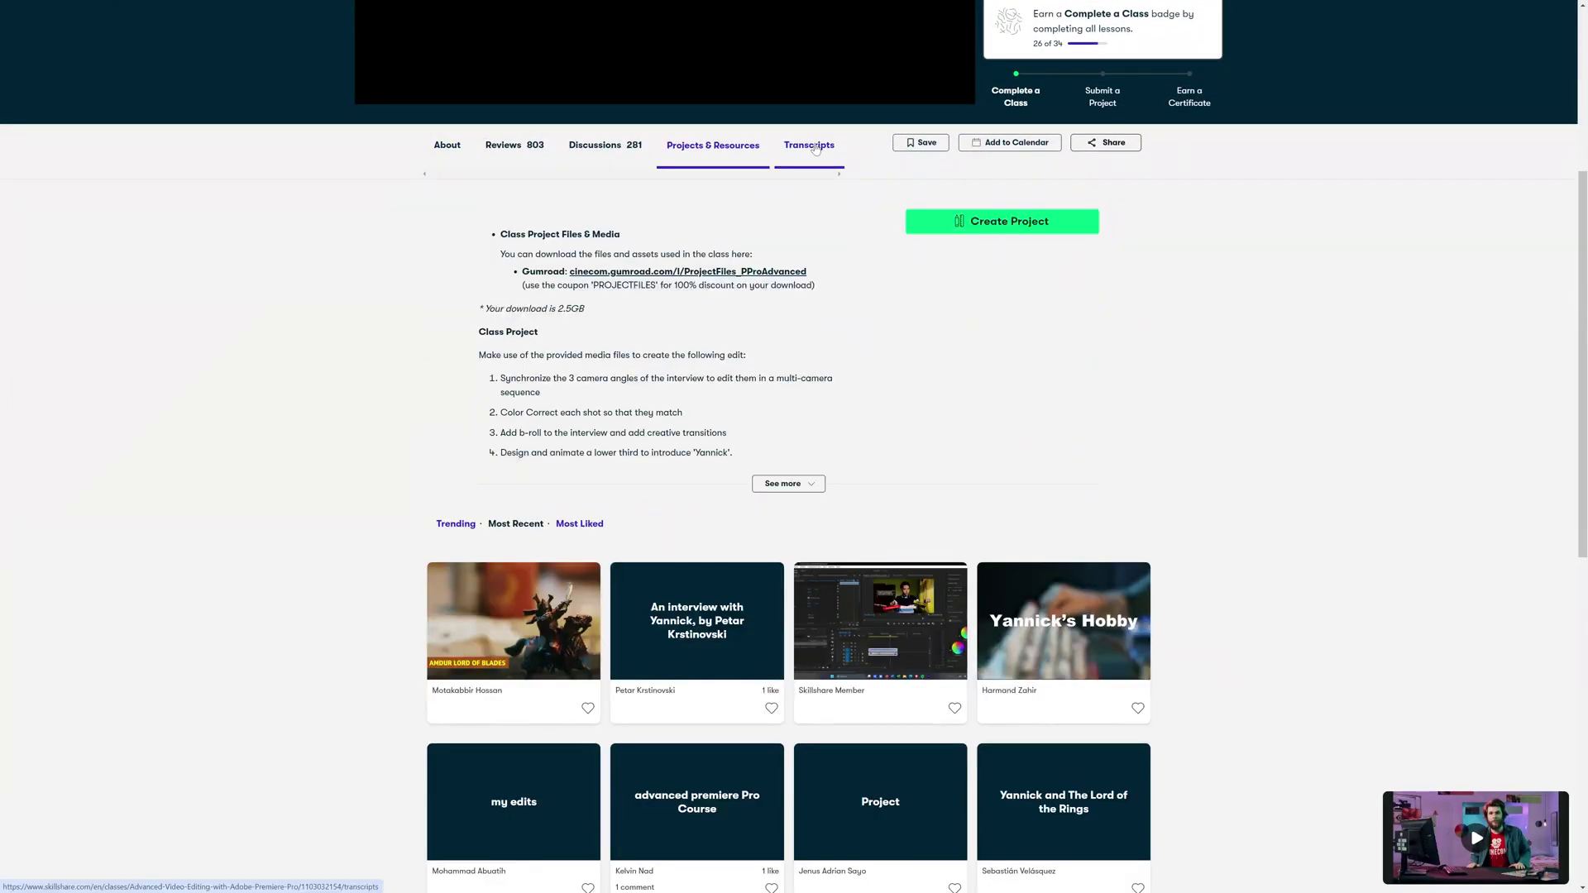
{"action": "scroll", "coordinate": [946, 386], "scroll_direction": "up", "scroll_amount": 3}
{"action": "left_click", "coordinate": [447, 393]}
{"action": "key", "text": "ctrl"}
{"action": "key", "text": "ctrl"}
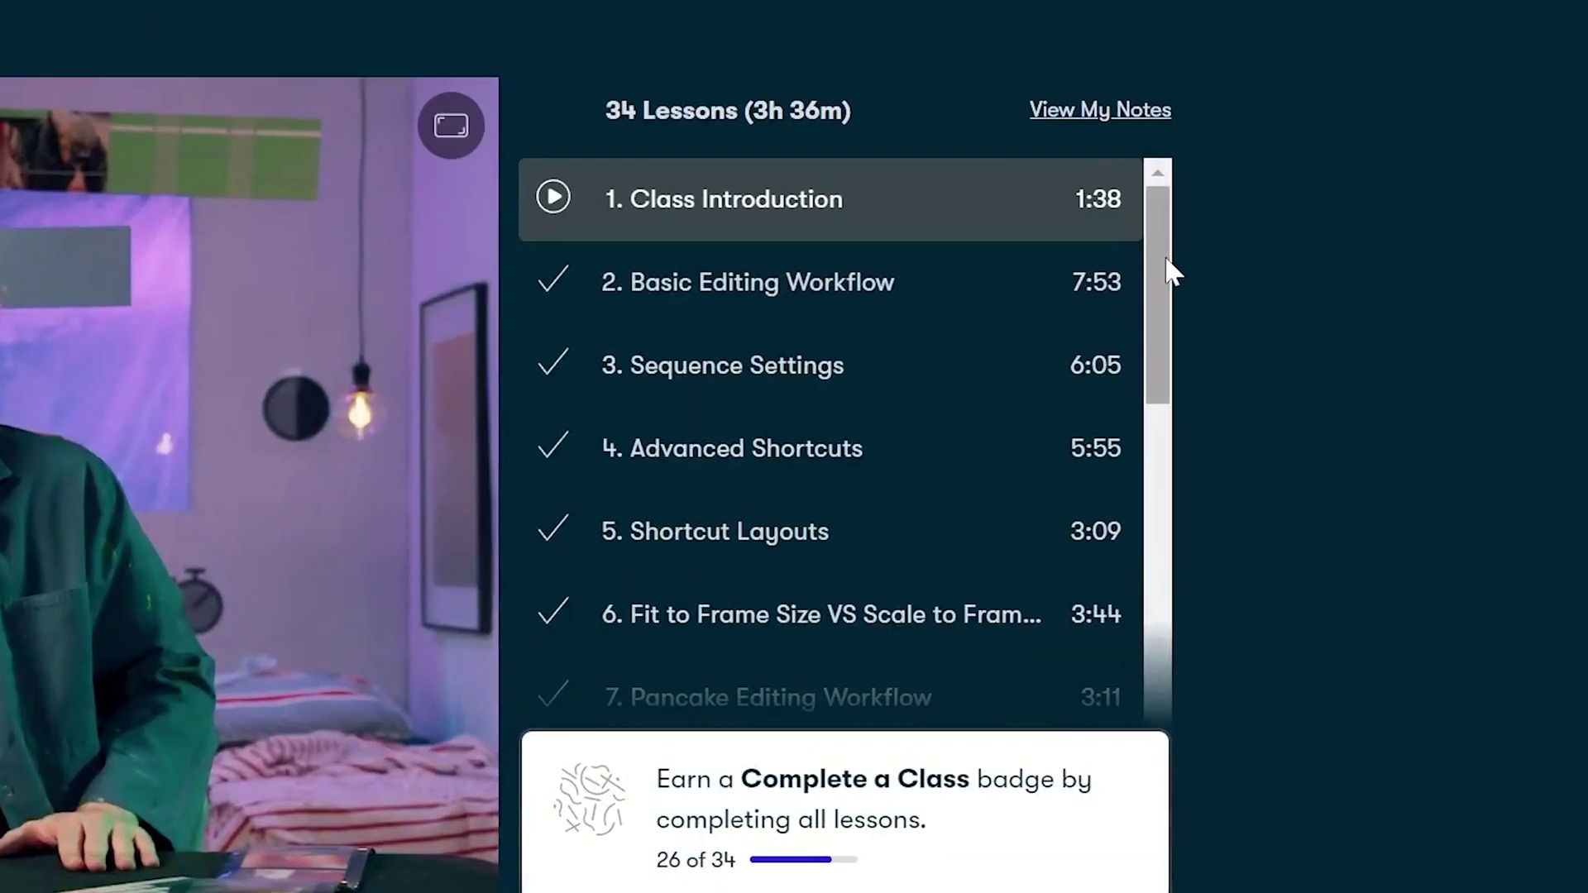
{"action": "left_click_drag", "start_coordinate": [1220, 73], "coordinate": [1223, 171]}
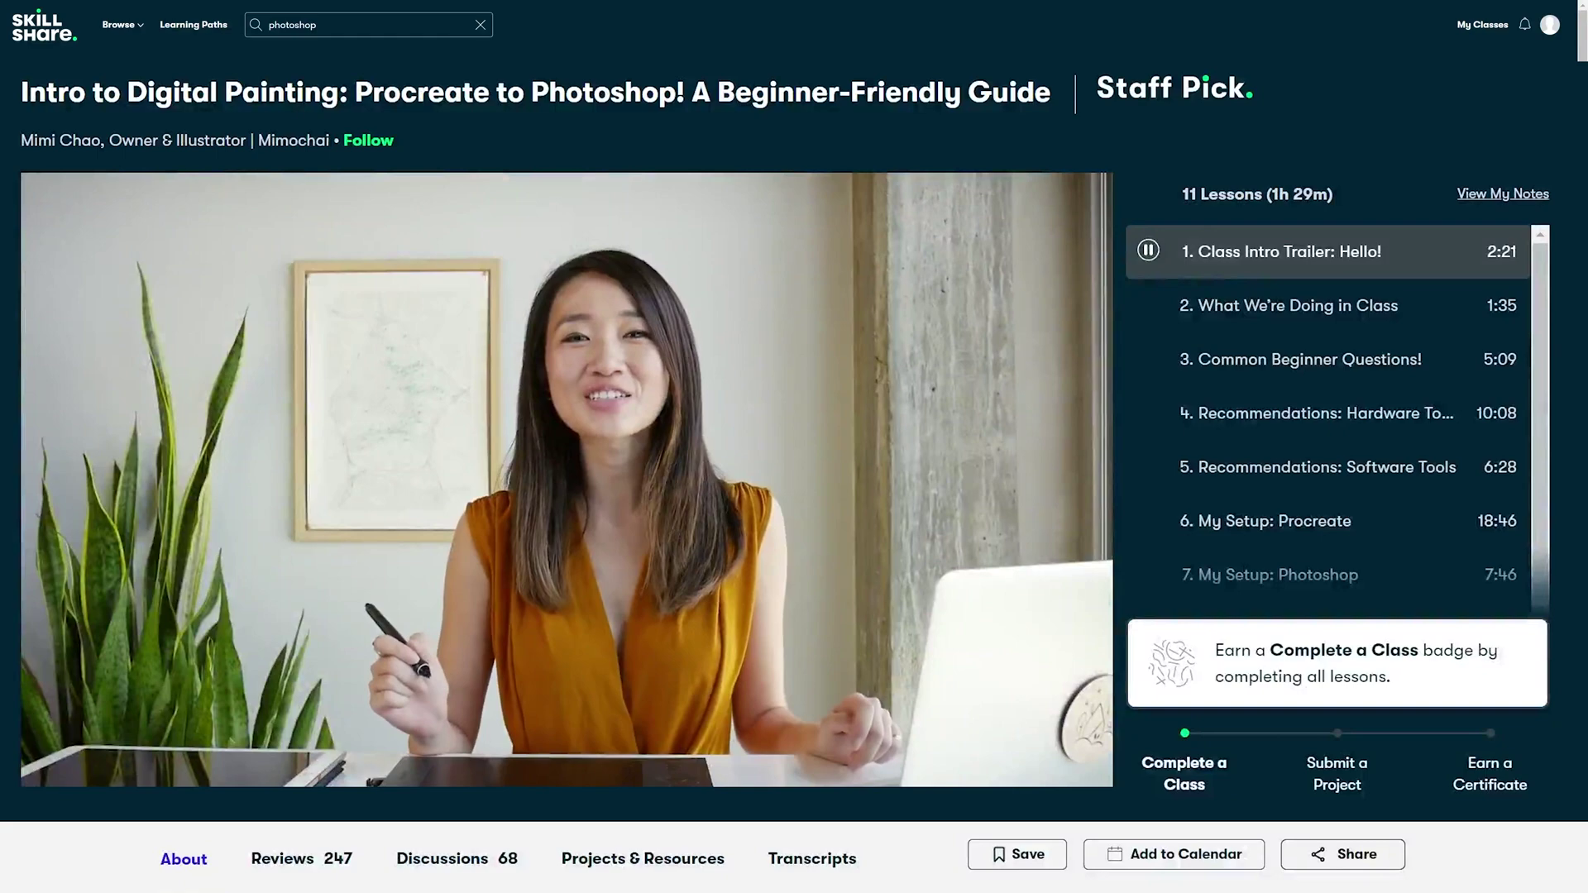
- Look through the lesson list and class description of Intro to Digital Painting: Procreate to Photoshop
{"action": "scroll", "coordinate": [1536, 487], "scroll_direction": "down", "scroll_amount": 3}
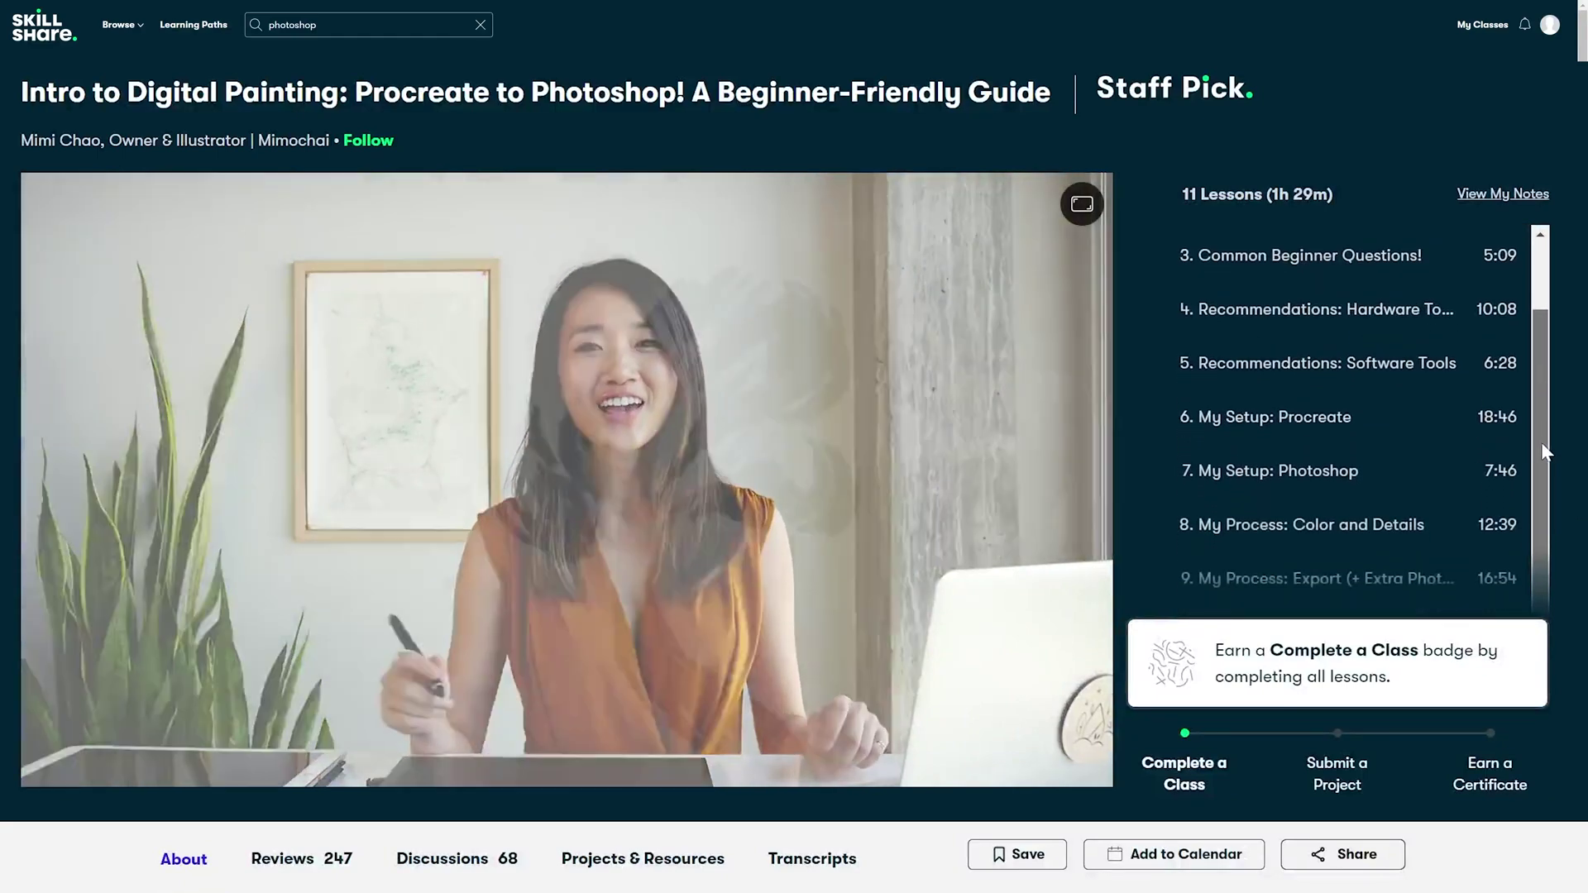
{"action": "scroll", "coordinate": [1536, 487], "scroll_direction": "down", "scroll_amount": 2}
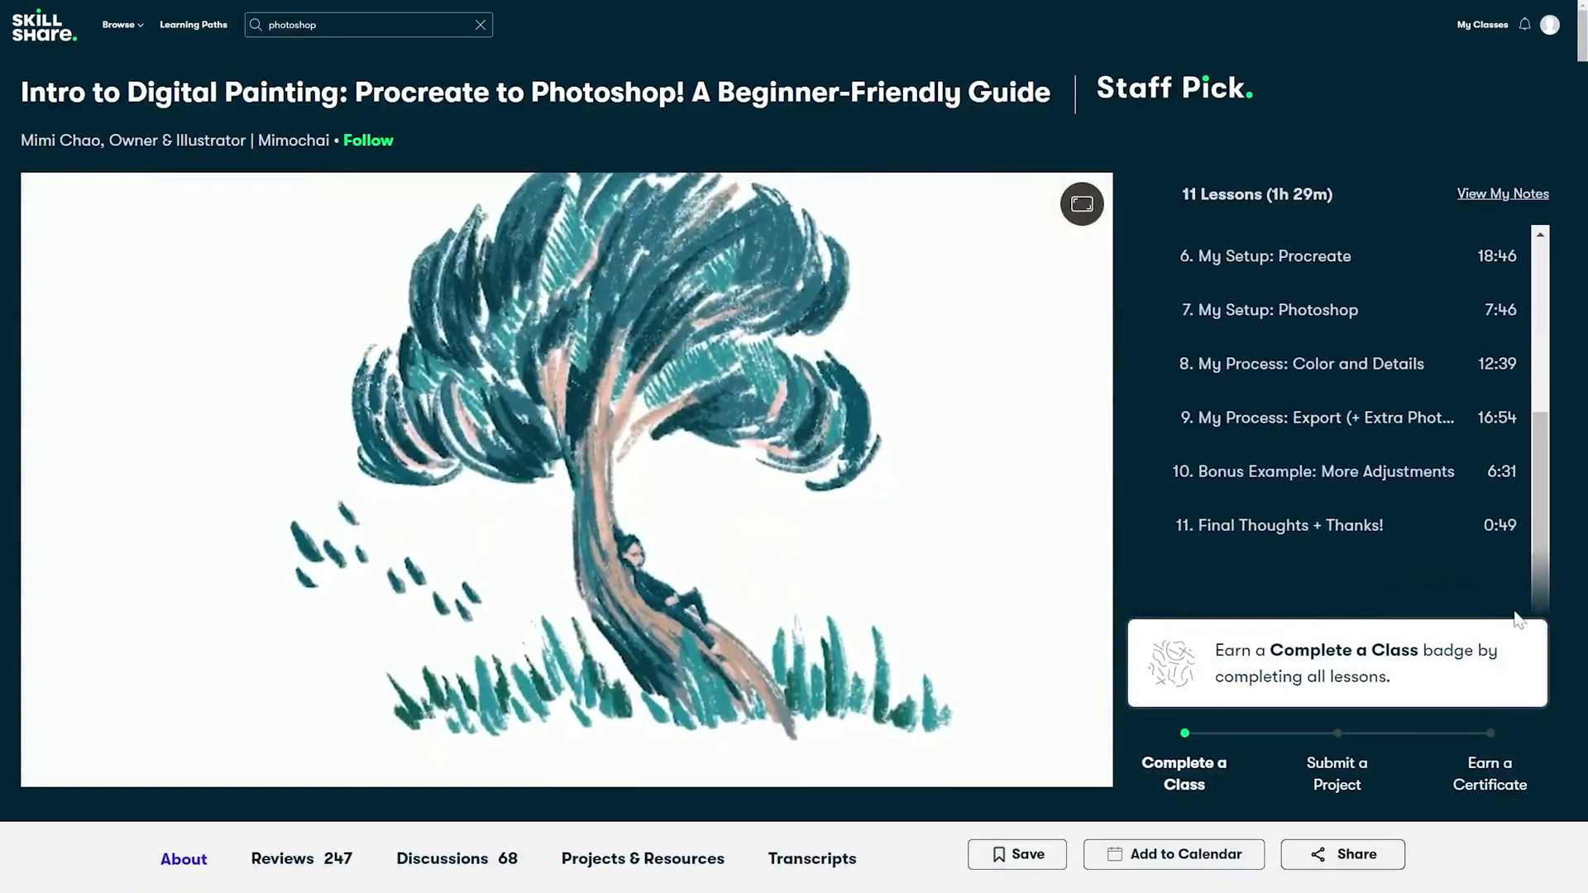
{"action": "scroll", "coordinate": [794, 446], "scroll_direction": "down", "scroll_amount": 10}
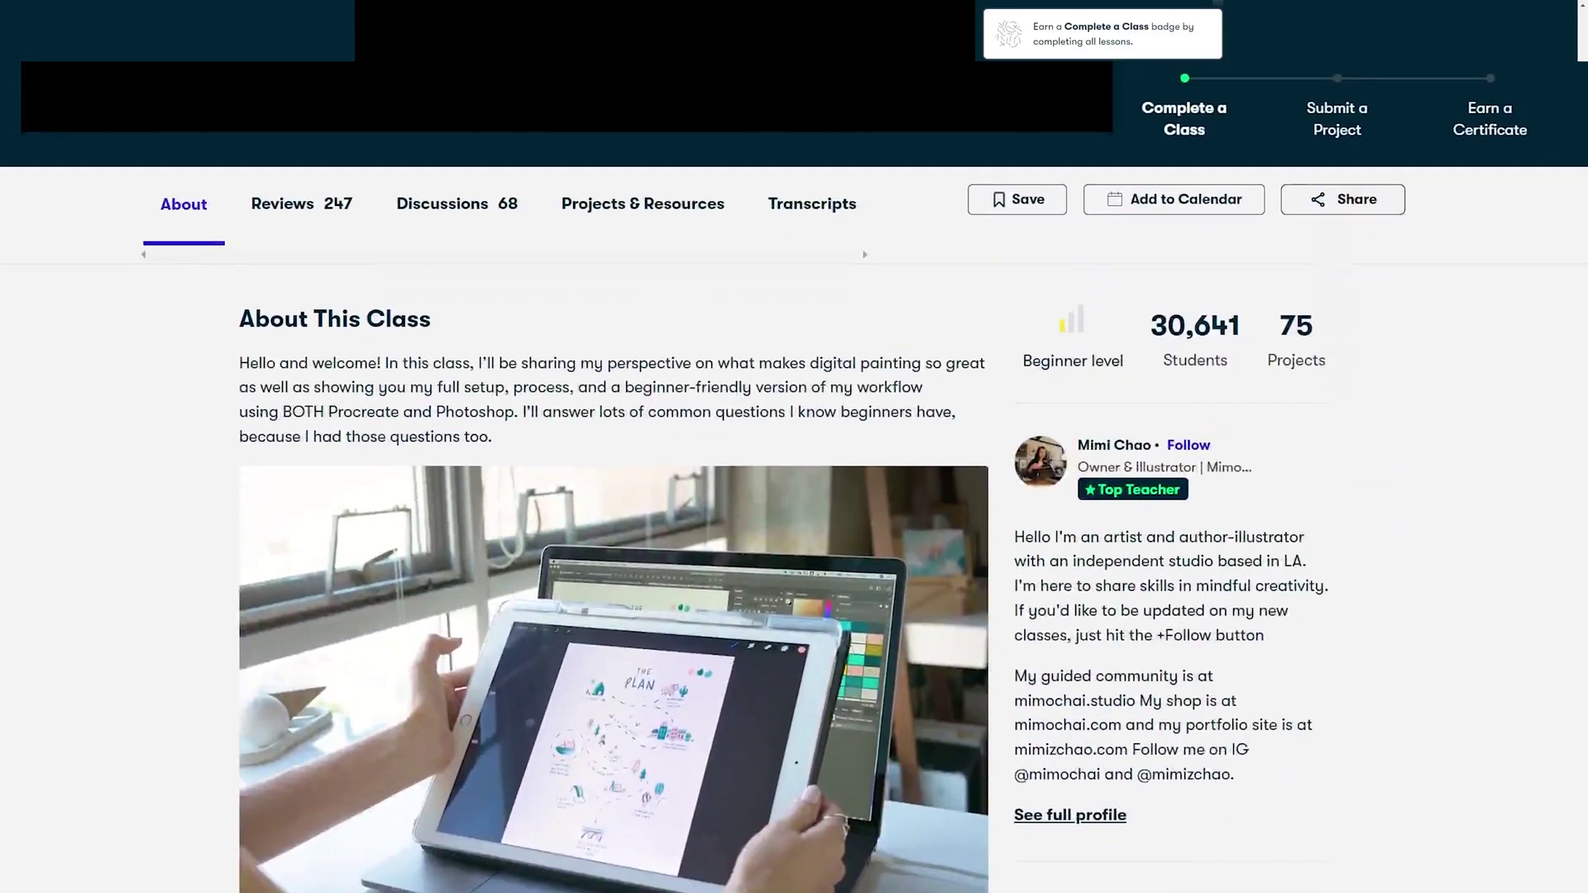
{"action": "scroll", "coordinate": [794, 447], "scroll_direction": "down", "scroll_amount": 2}
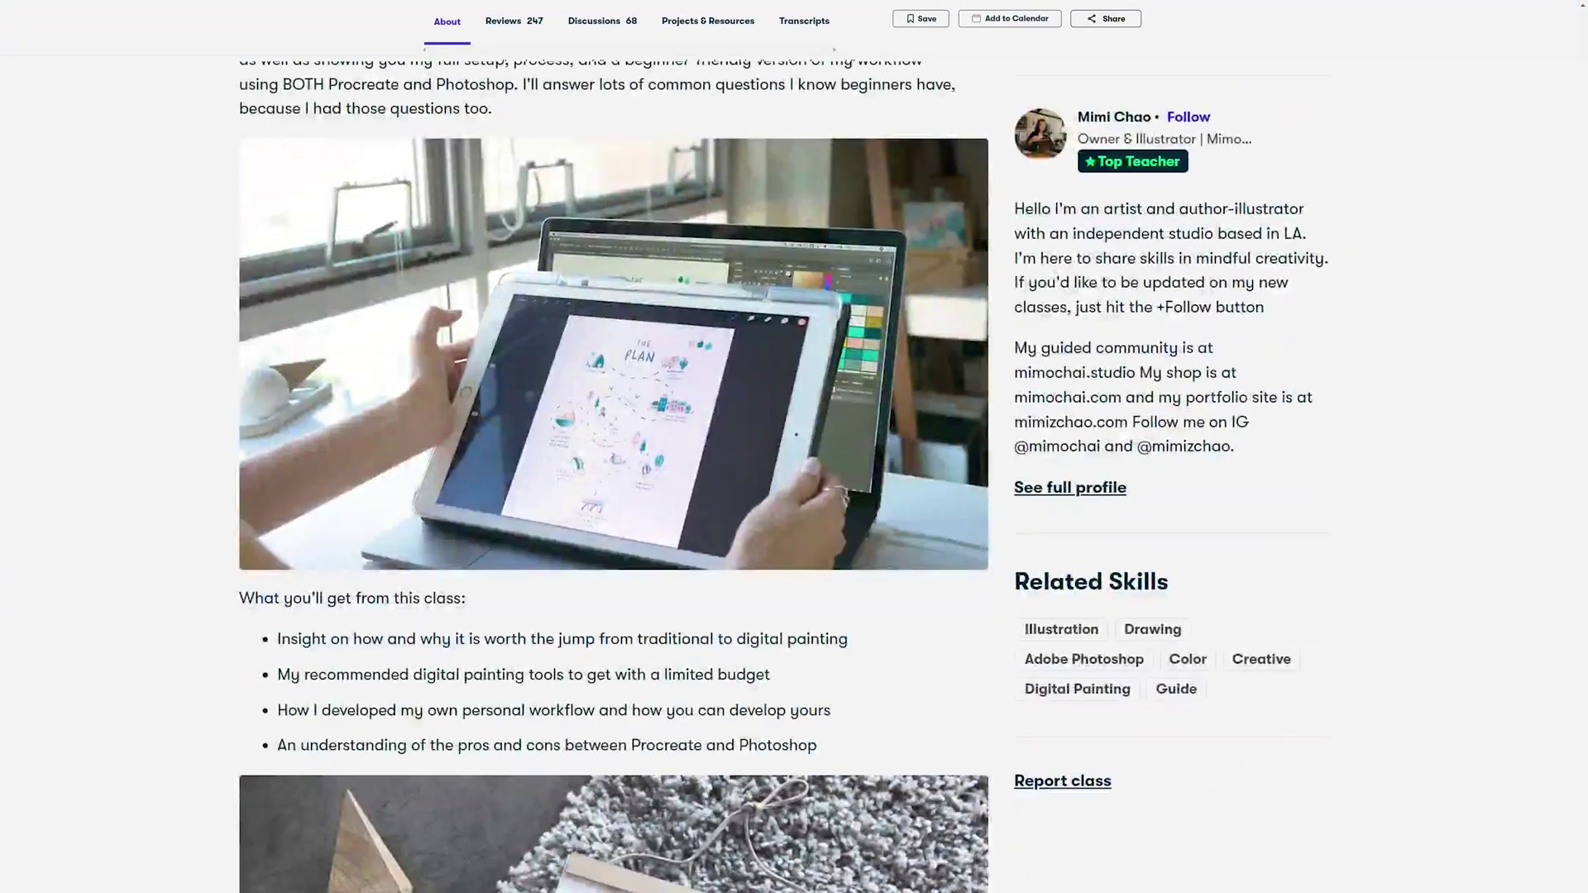
{"action": "scroll", "coordinate": [794, 446], "scroll_direction": "down", "scroll_amount": 6}
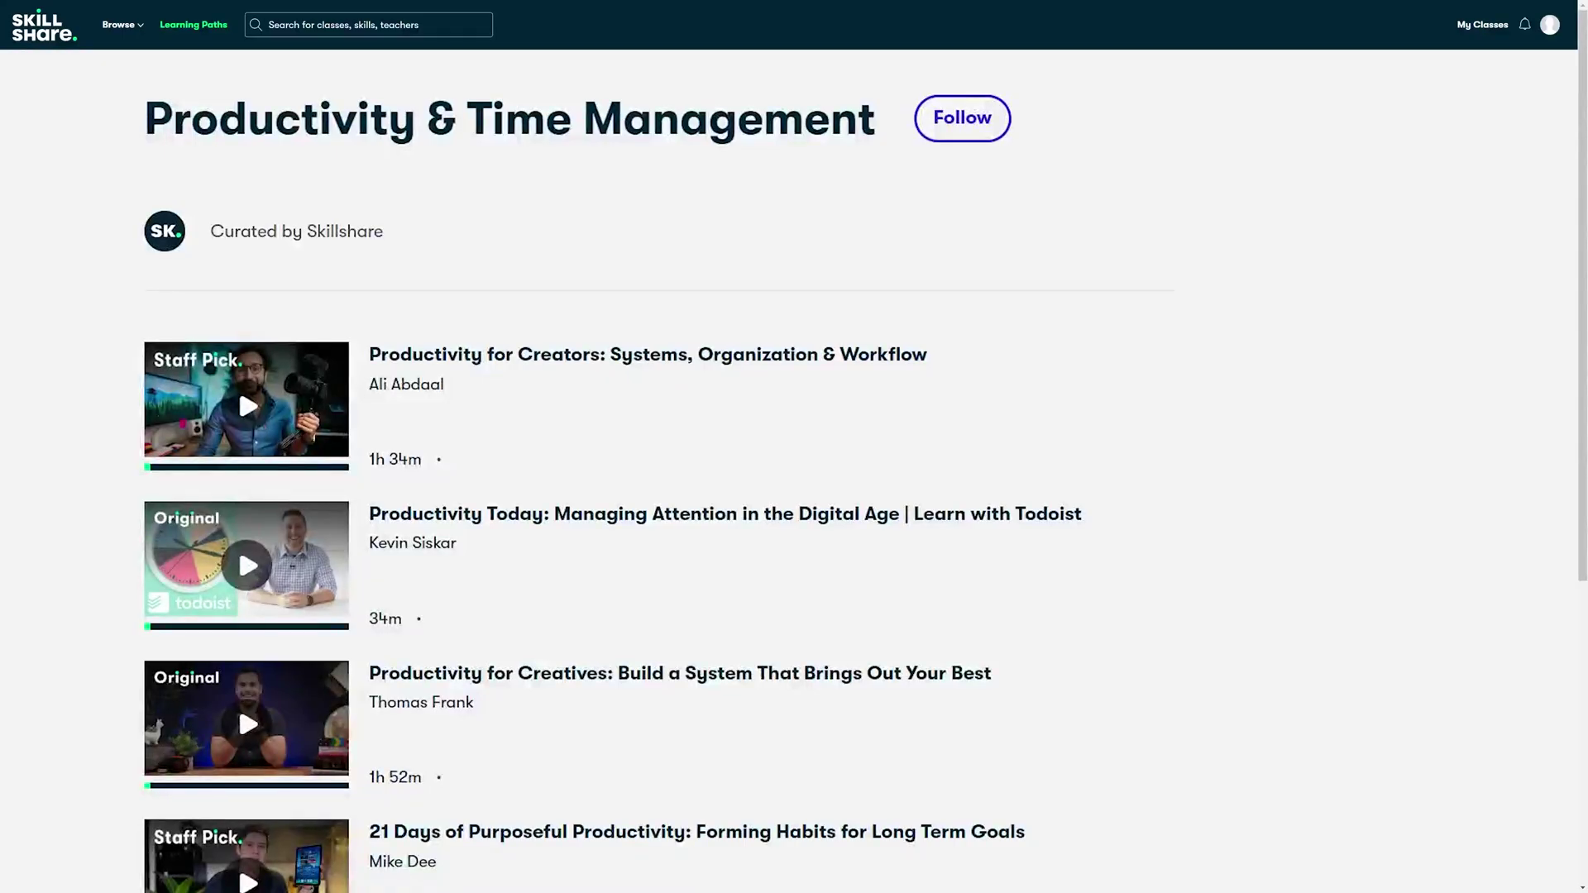
- Look through the Productivity & Time Management path and skip ahead in the Productivity for Creators and Intro to Public Speaking intro videos
{"action": "scroll", "coordinate": [794, 446], "scroll_direction": "down", "scroll_amount": 2}
{"action": "scroll", "coordinate": [793, 447], "scroll_direction": "down", "scroll_amount": 5}
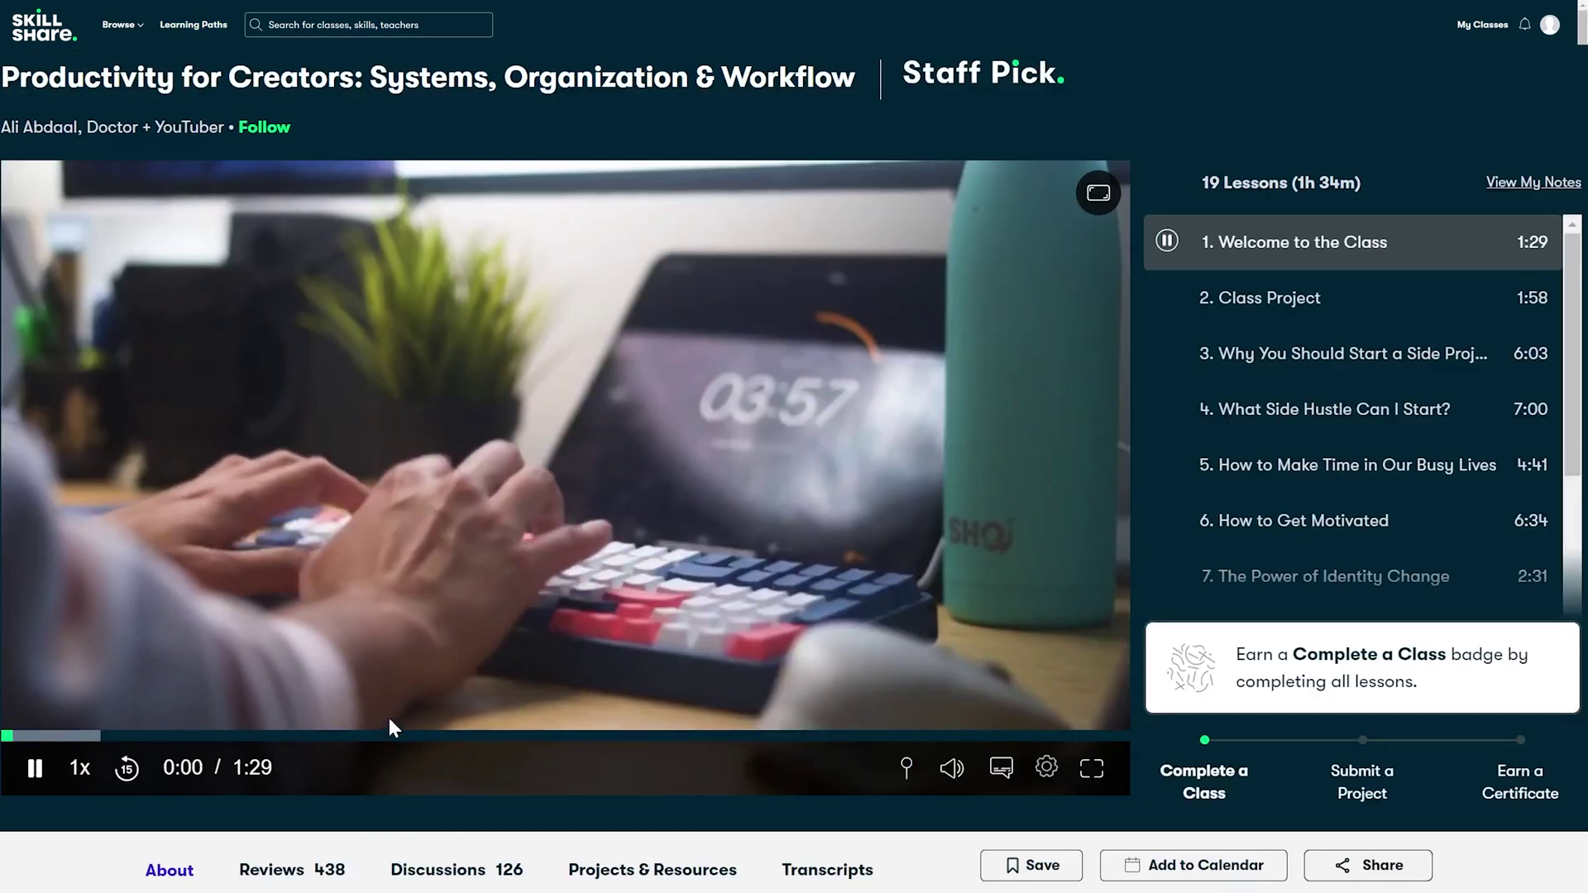
{"action": "left_click", "coordinate": [385, 735]}
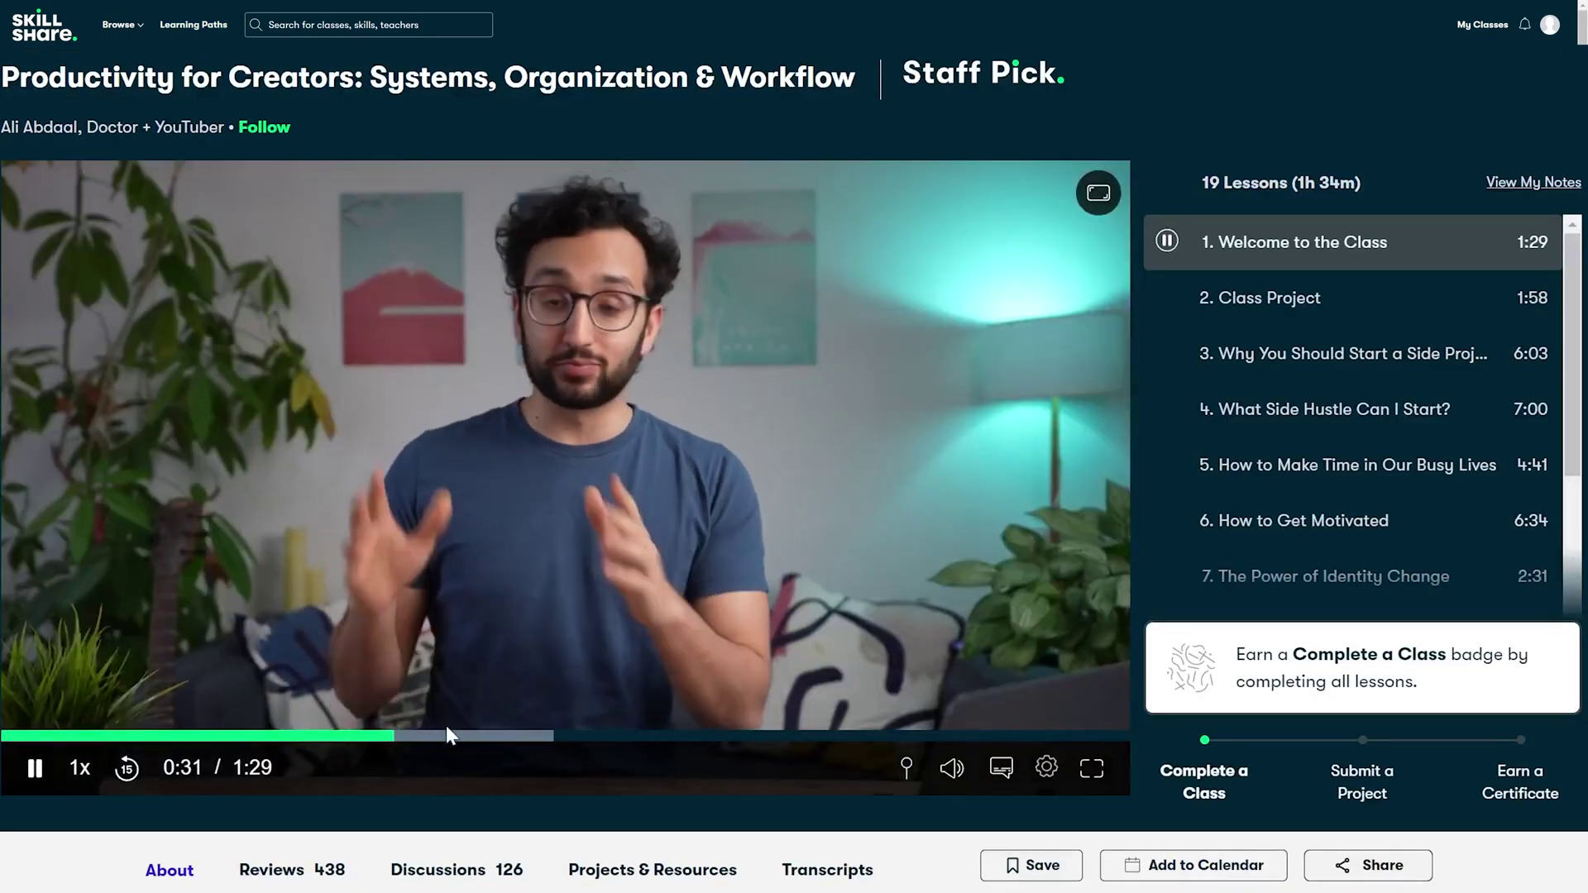
{"action": "left_click", "coordinate": [444, 735]}
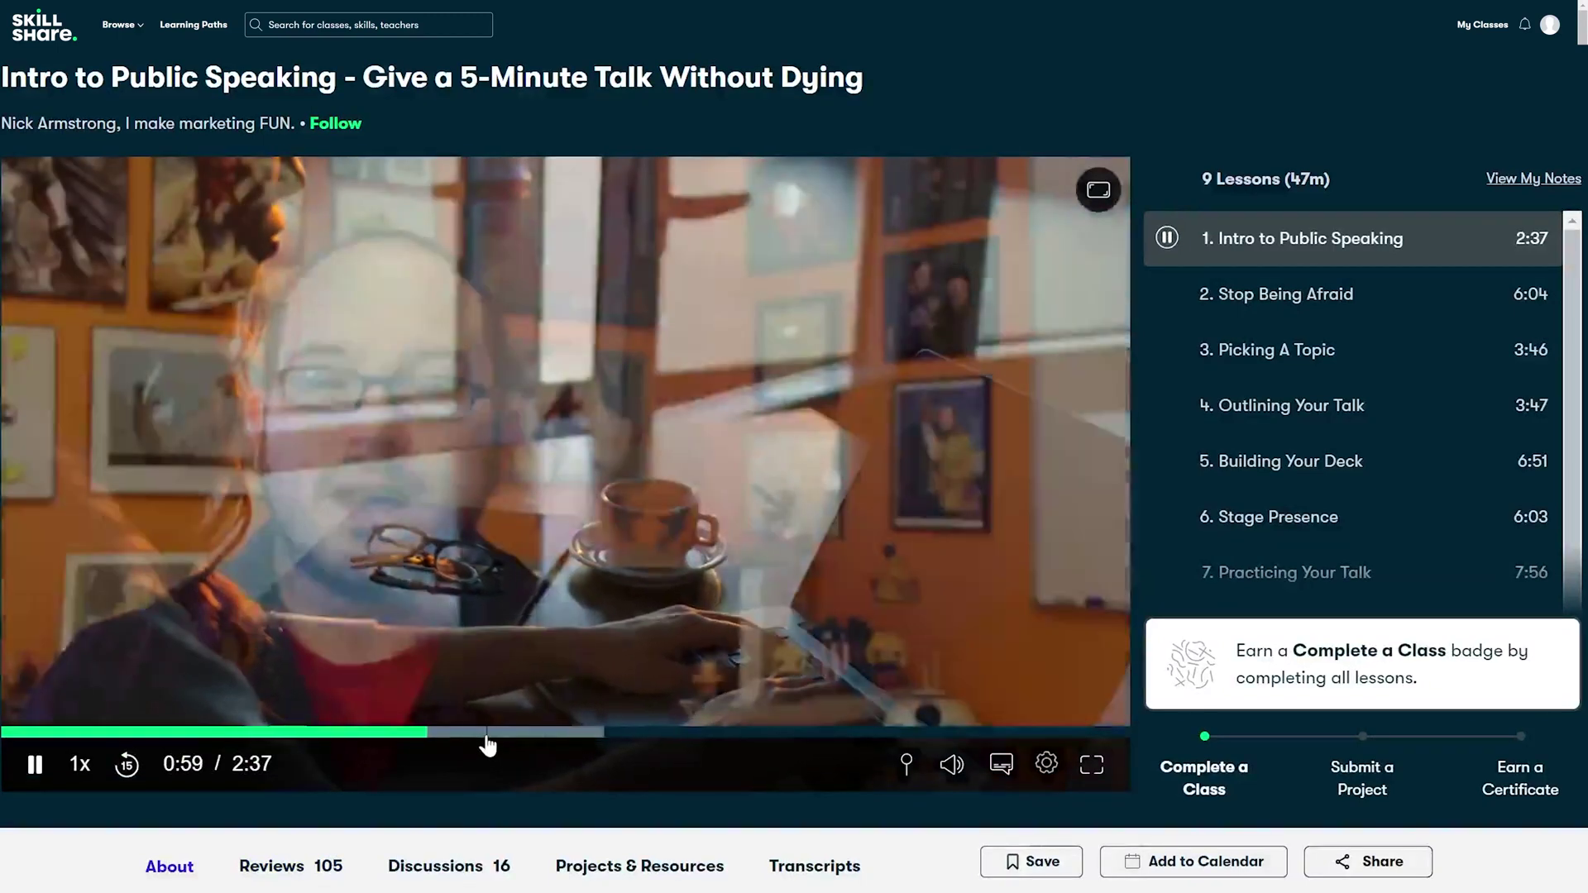
{"action": "left_click", "coordinate": [496, 735]}
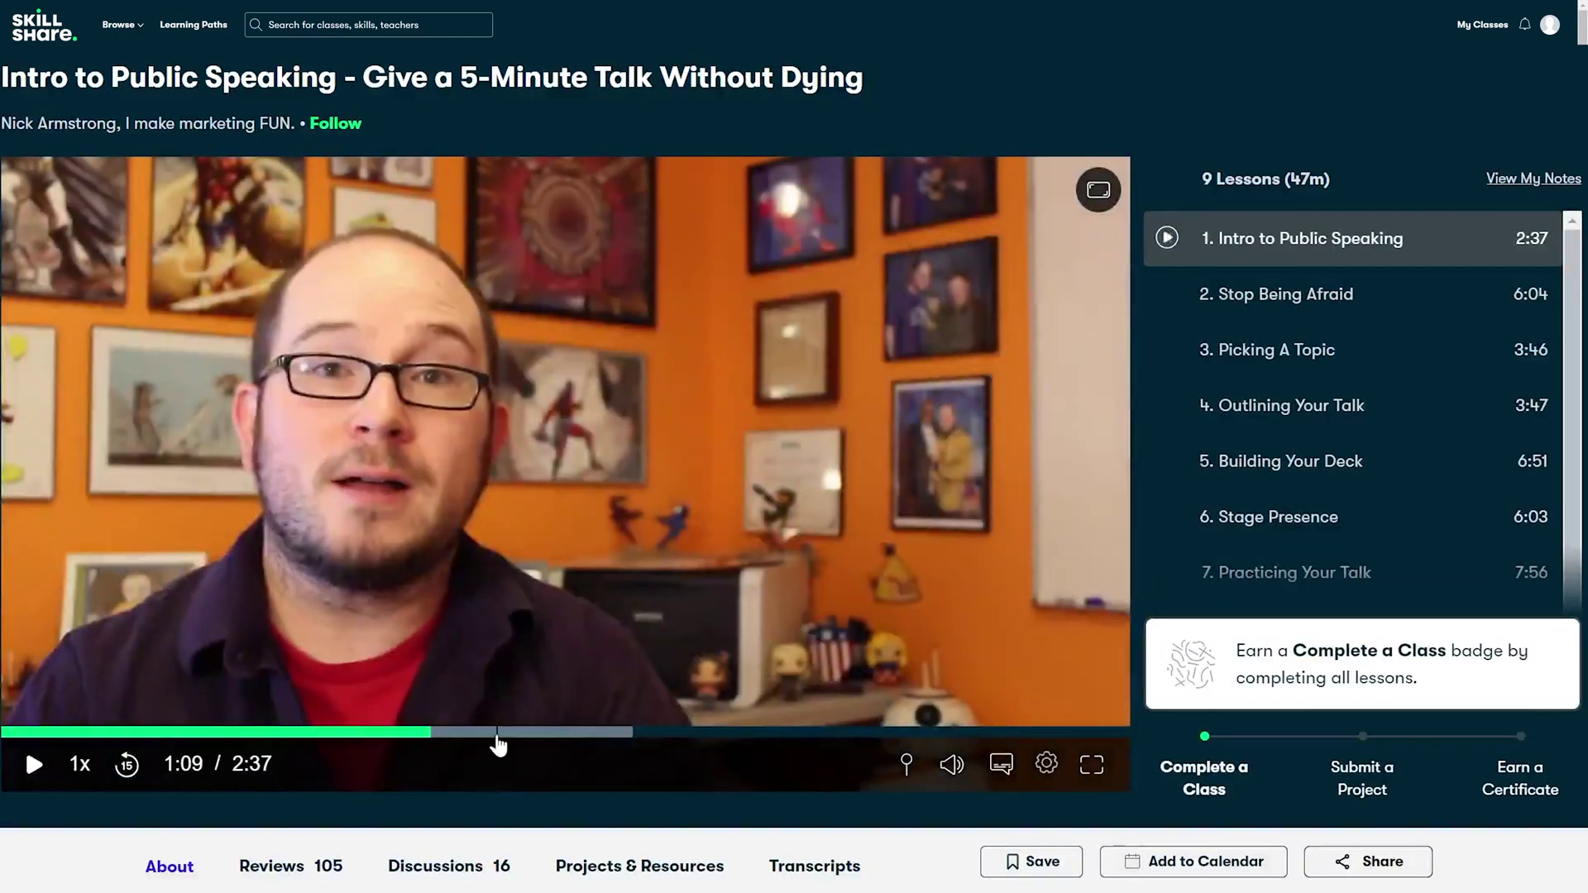
{"action": "left_click", "coordinate": [698, 735]}
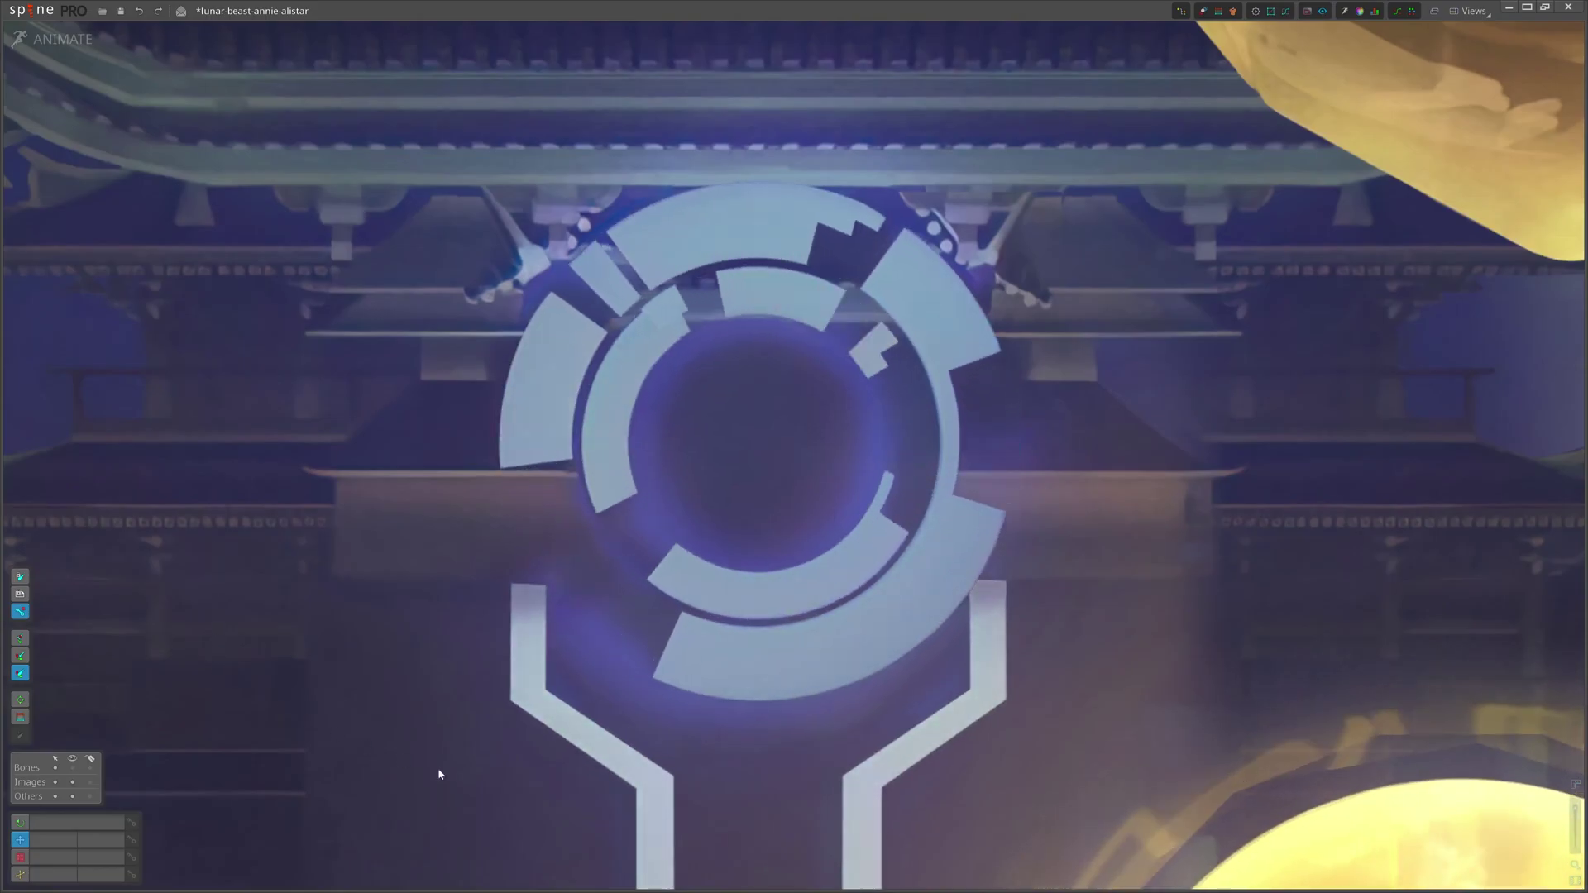
- Switch back to Spine and preview the rotating ring segments in the animation
{"action": "left_click_drag", "start_coordinate": [986, 398], "coordinate": [1229, 370]}
{"action": "key", "text": "ctrl+z"}
{"action": "key", "text": "d"}
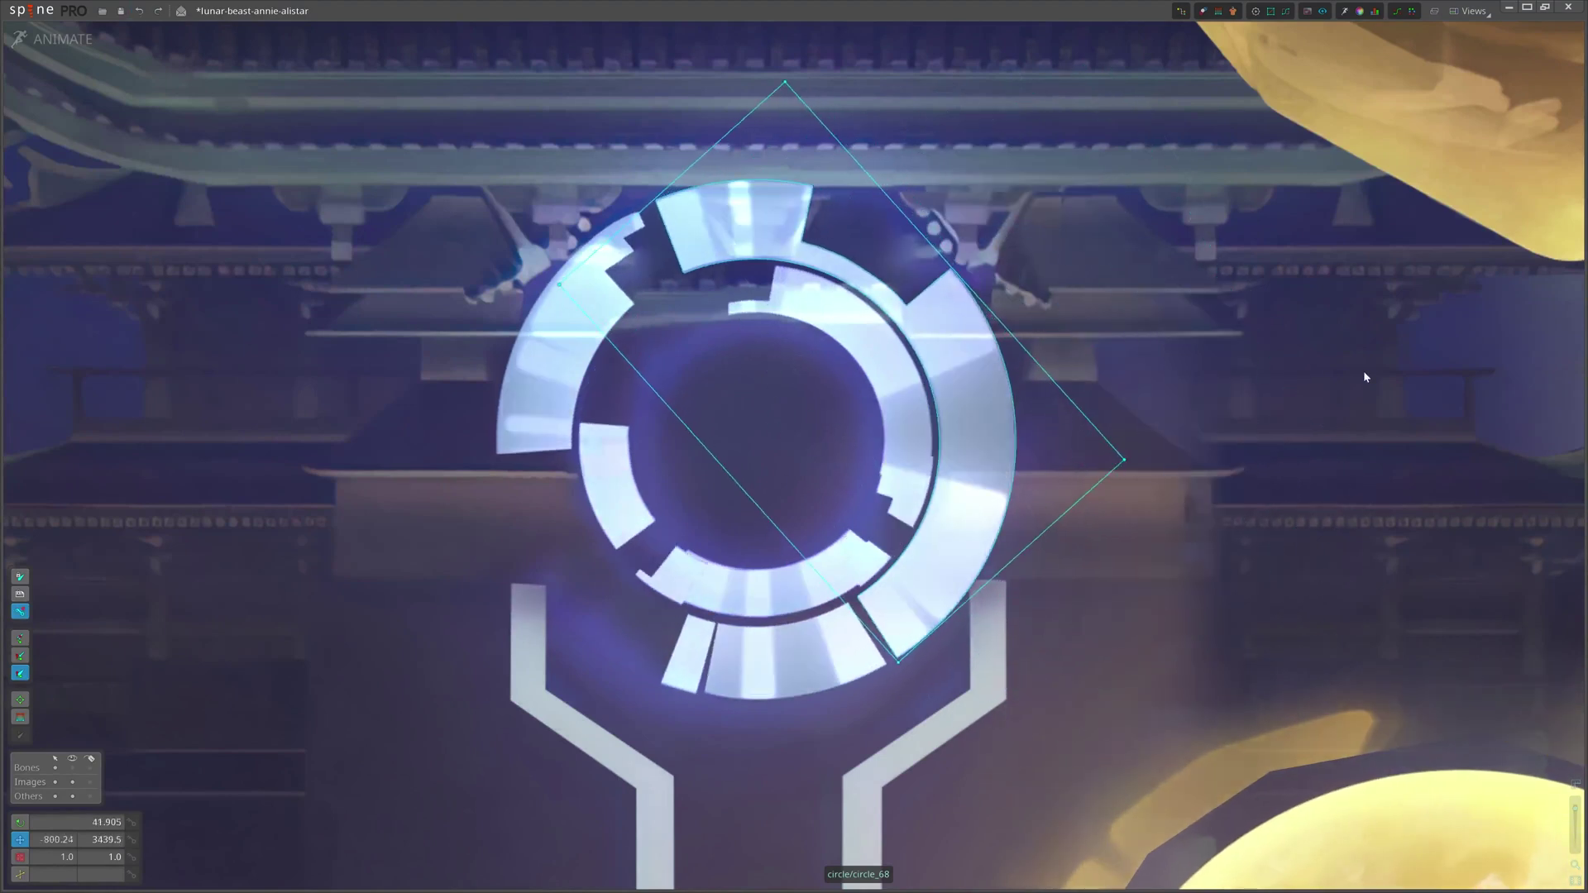
{"action": "key", "text": "space"}
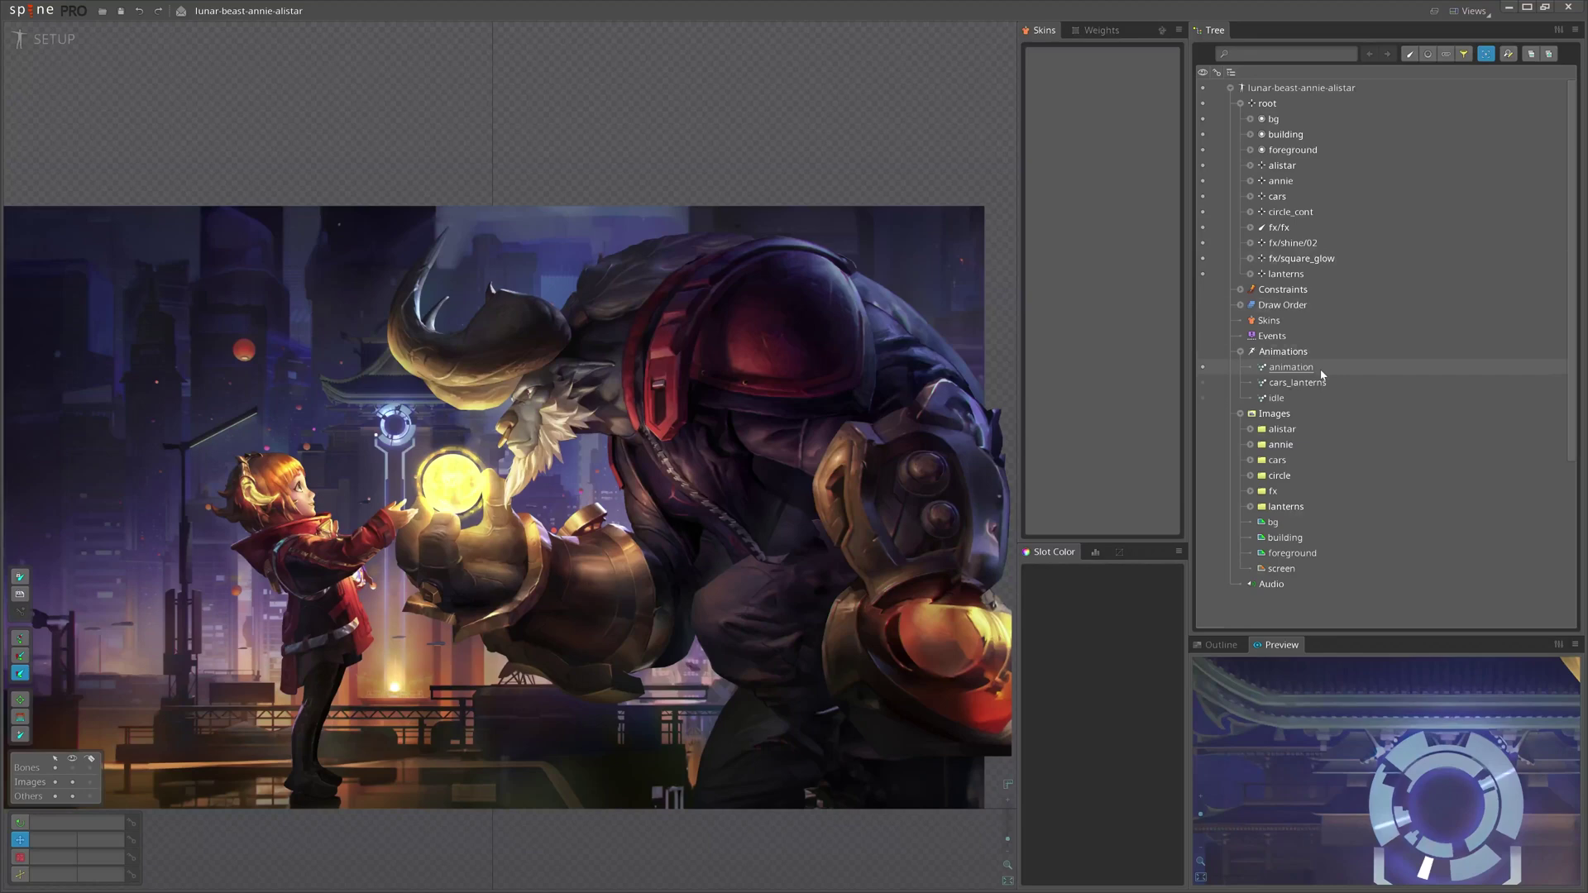
- Add another copy of the bg image to the skeleton in the empty space above the artwork
{"action": "left_click_drag", "start_coordinate": [776, 370], "coordinate": [850, 315]}
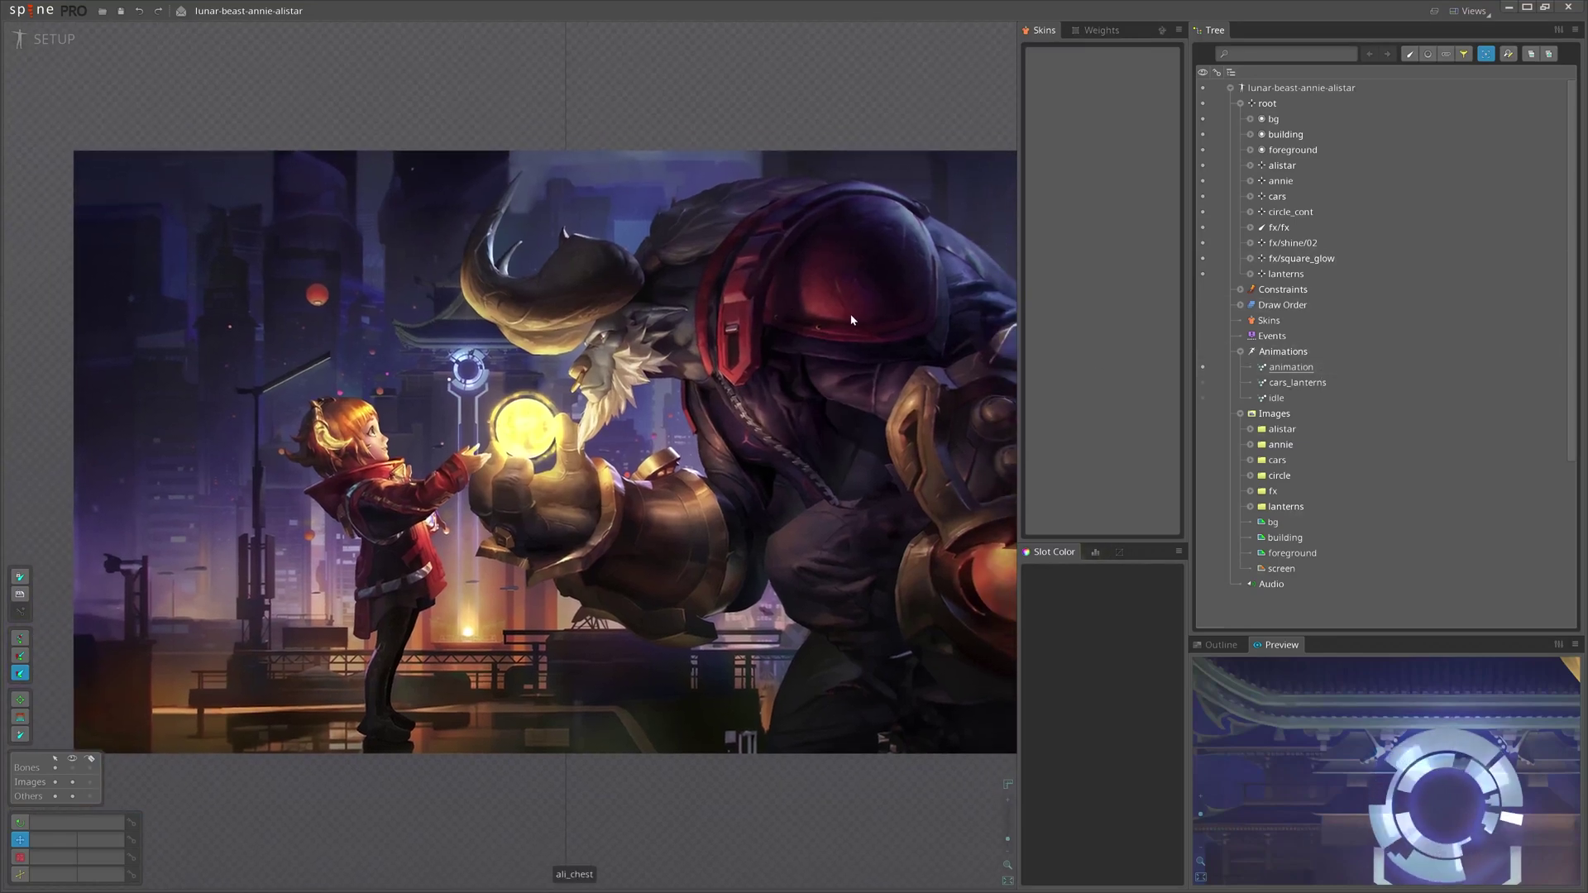
{"action": "left_click_drag", "start_coordinate": [1237, 502], "coordinate": [473, 581]}
{"action": "left_click_drag", "start_coordinate": [584, 485], "coordinate": [851, 223]}
{"action": "left_click_drag", "start_coordinate": [963, 273], "coordinate": [929, 395]}
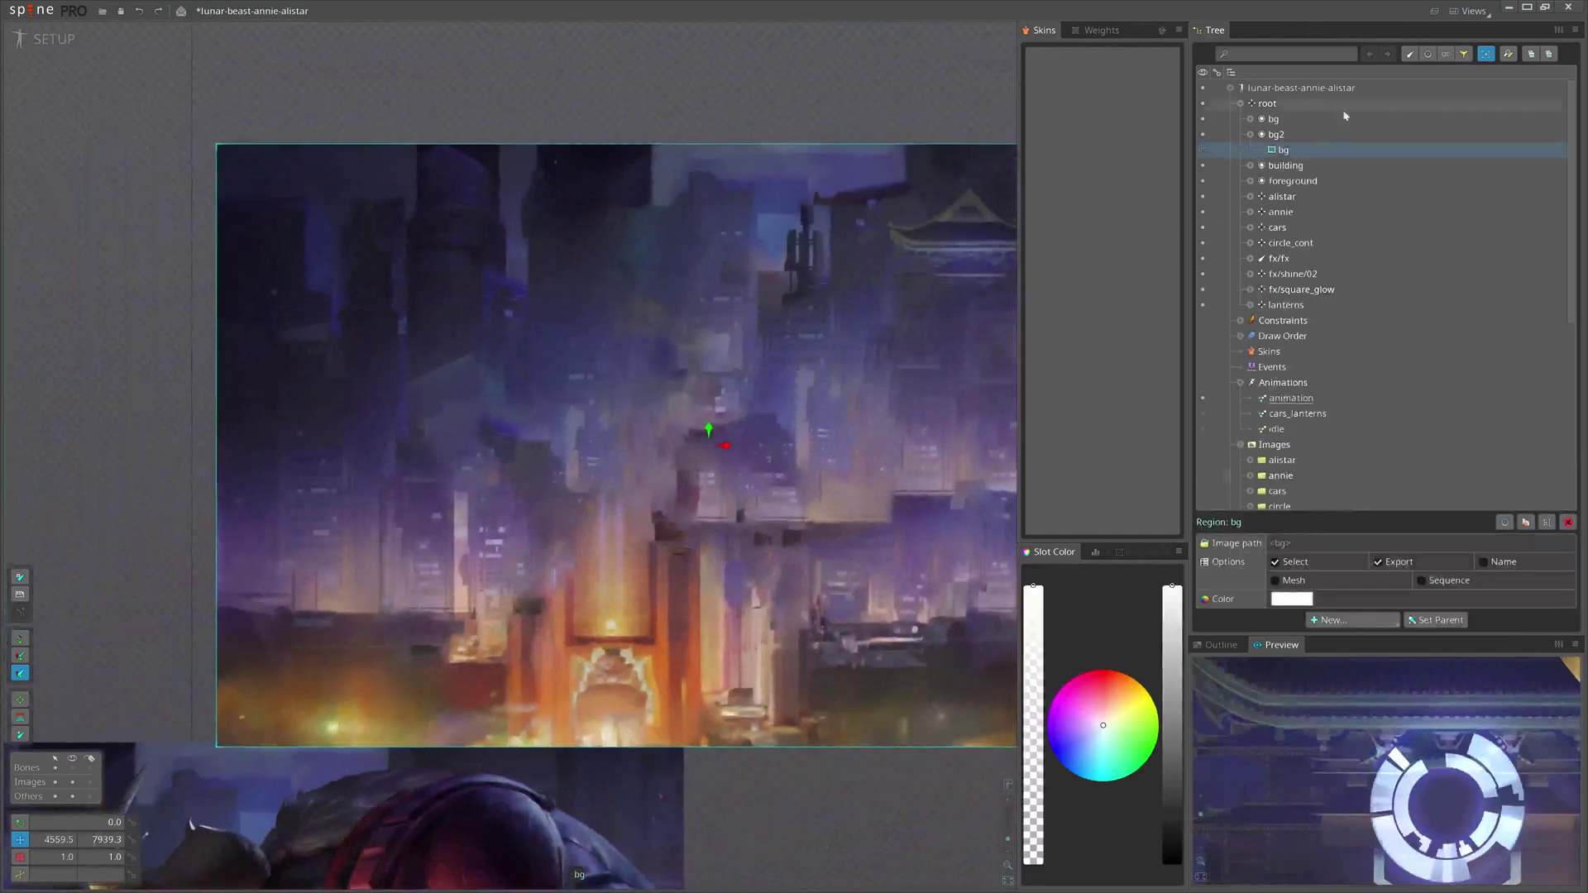
- Duplicate the bg2 slot together with its bg attachment
{"action": "left_click", "coordinate": [1274, 134]}
{"action": "left_click", "coordinate": [1525, 560]}
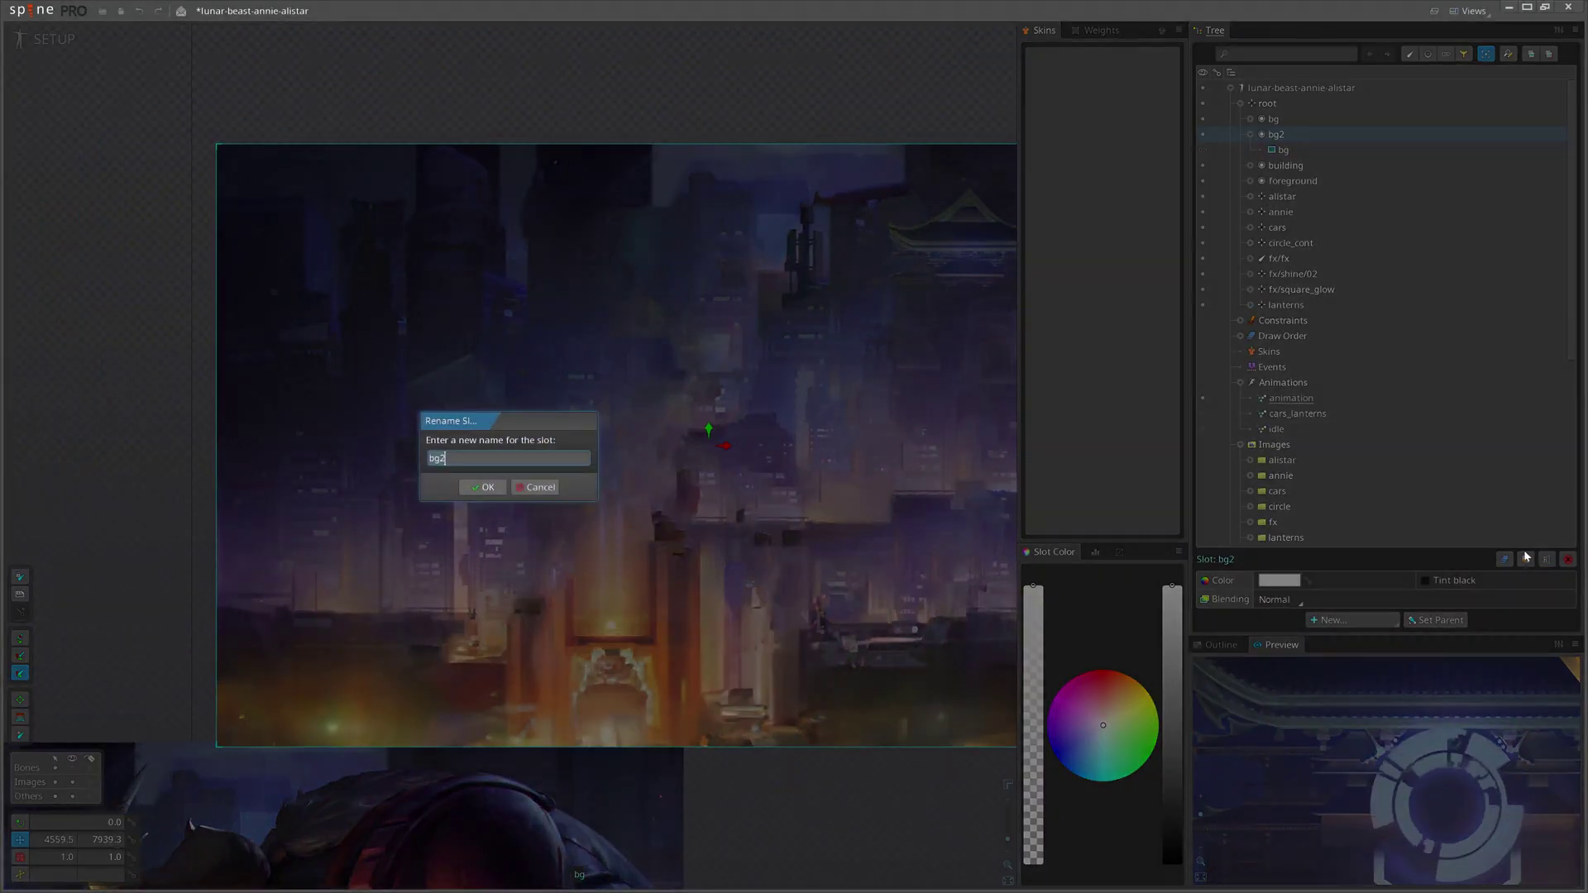
{"action": "key", "text": "Return"}
{"action": "left_click", "coordinate": [1525, 559]}
- Rename the bg2 slot as top
{"action": "double_click", "coordinate": [1290, 136]}
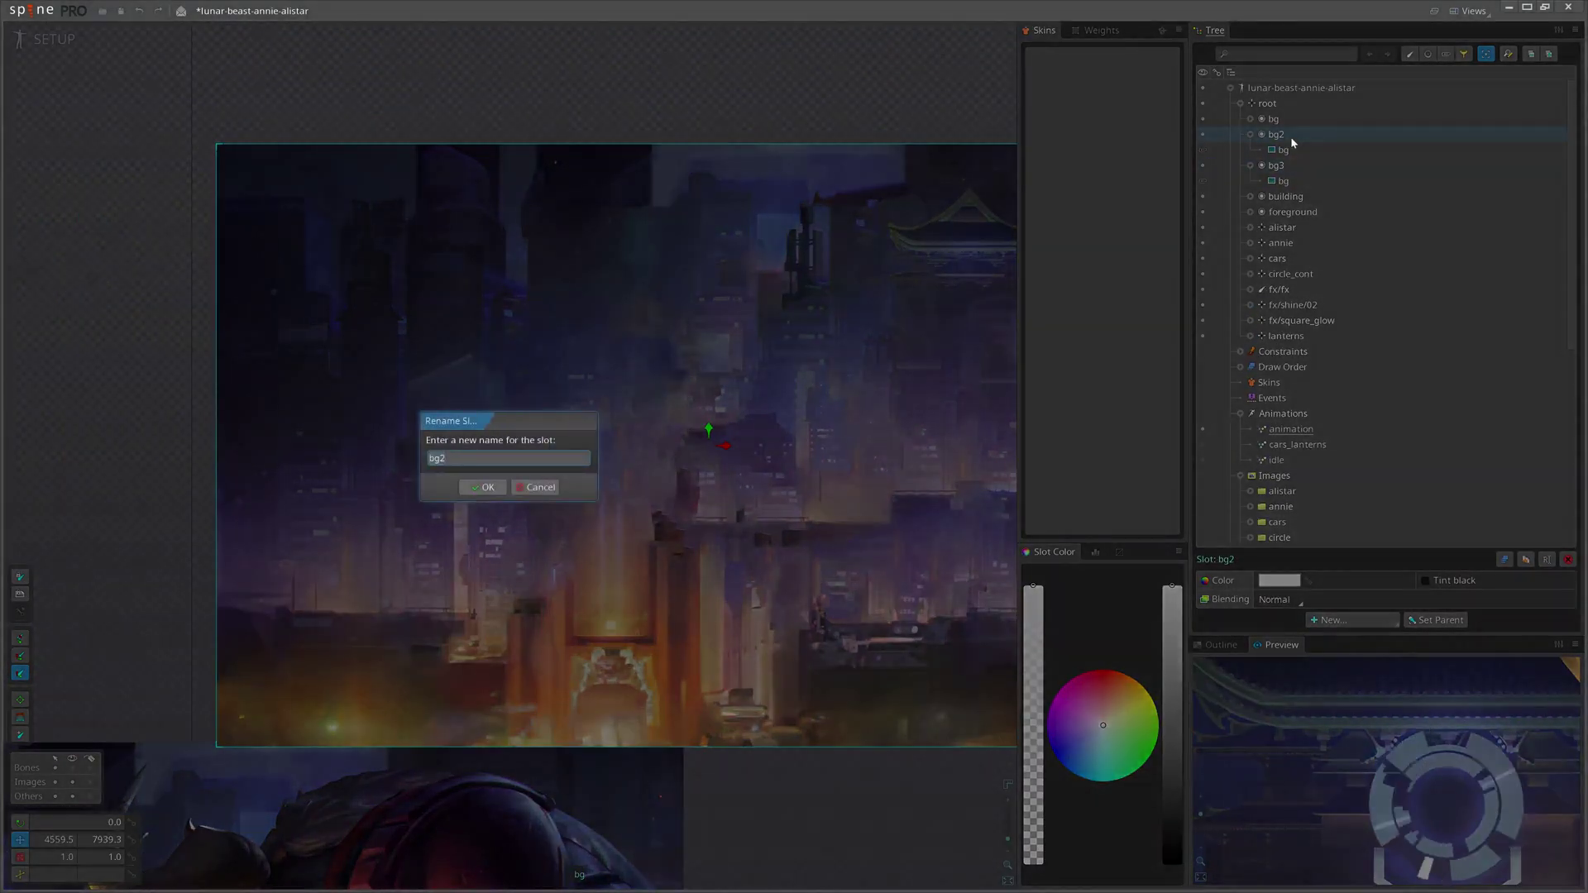
{"action": "type", "text": "top"}
{"action": "key", "text": "Return"}
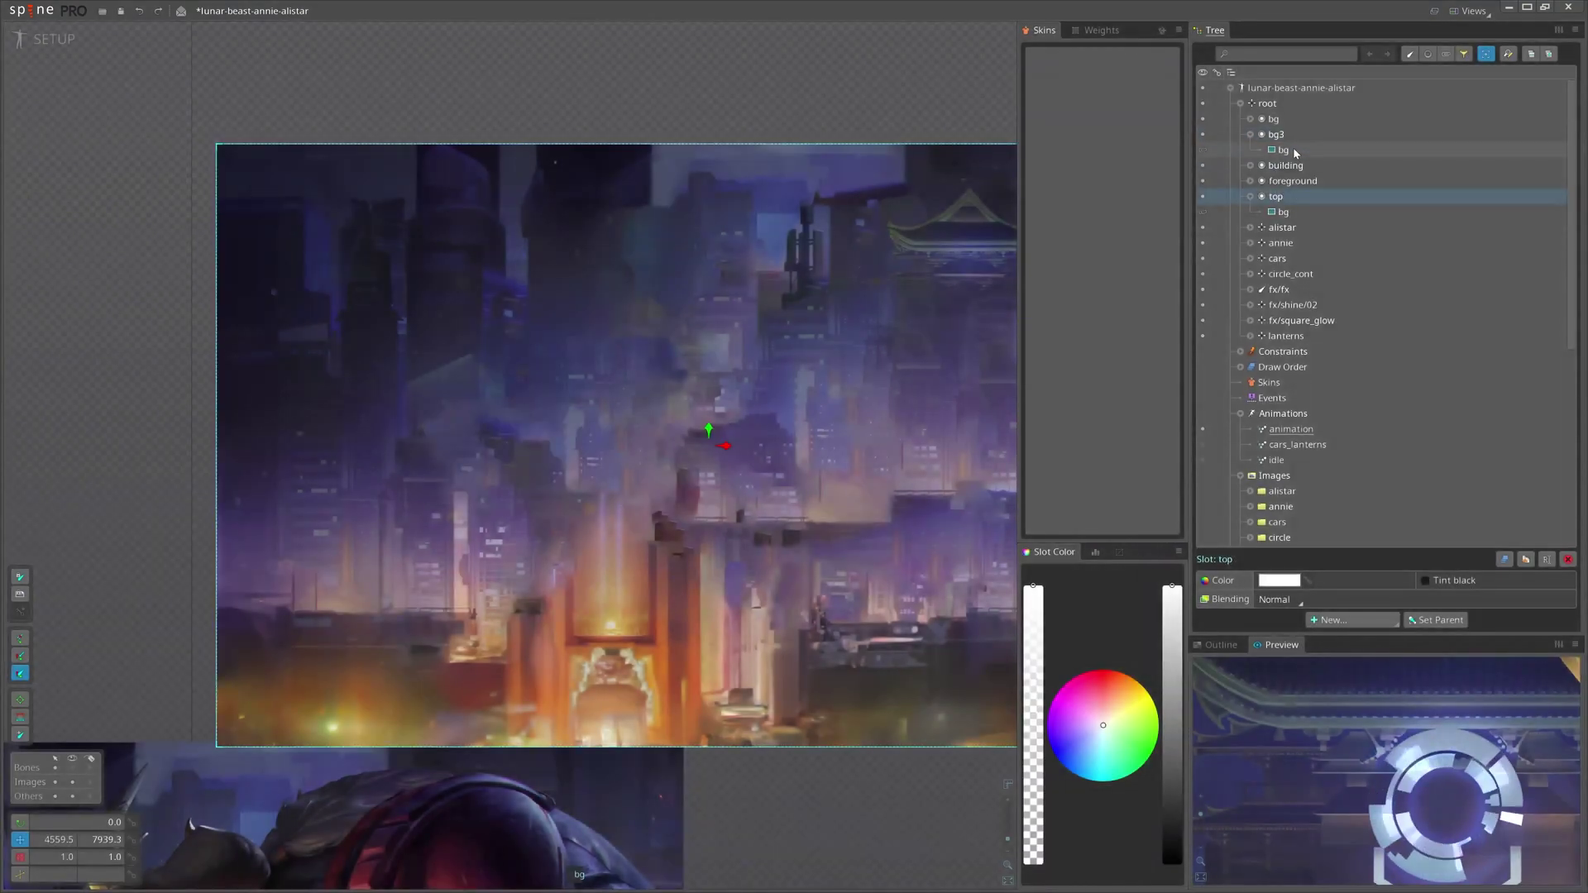
- Rename the bg3 slot as bottom
{"action": "left_click", "coordinate": [1288, 138]}
{"action": "key", "text": "F2"}
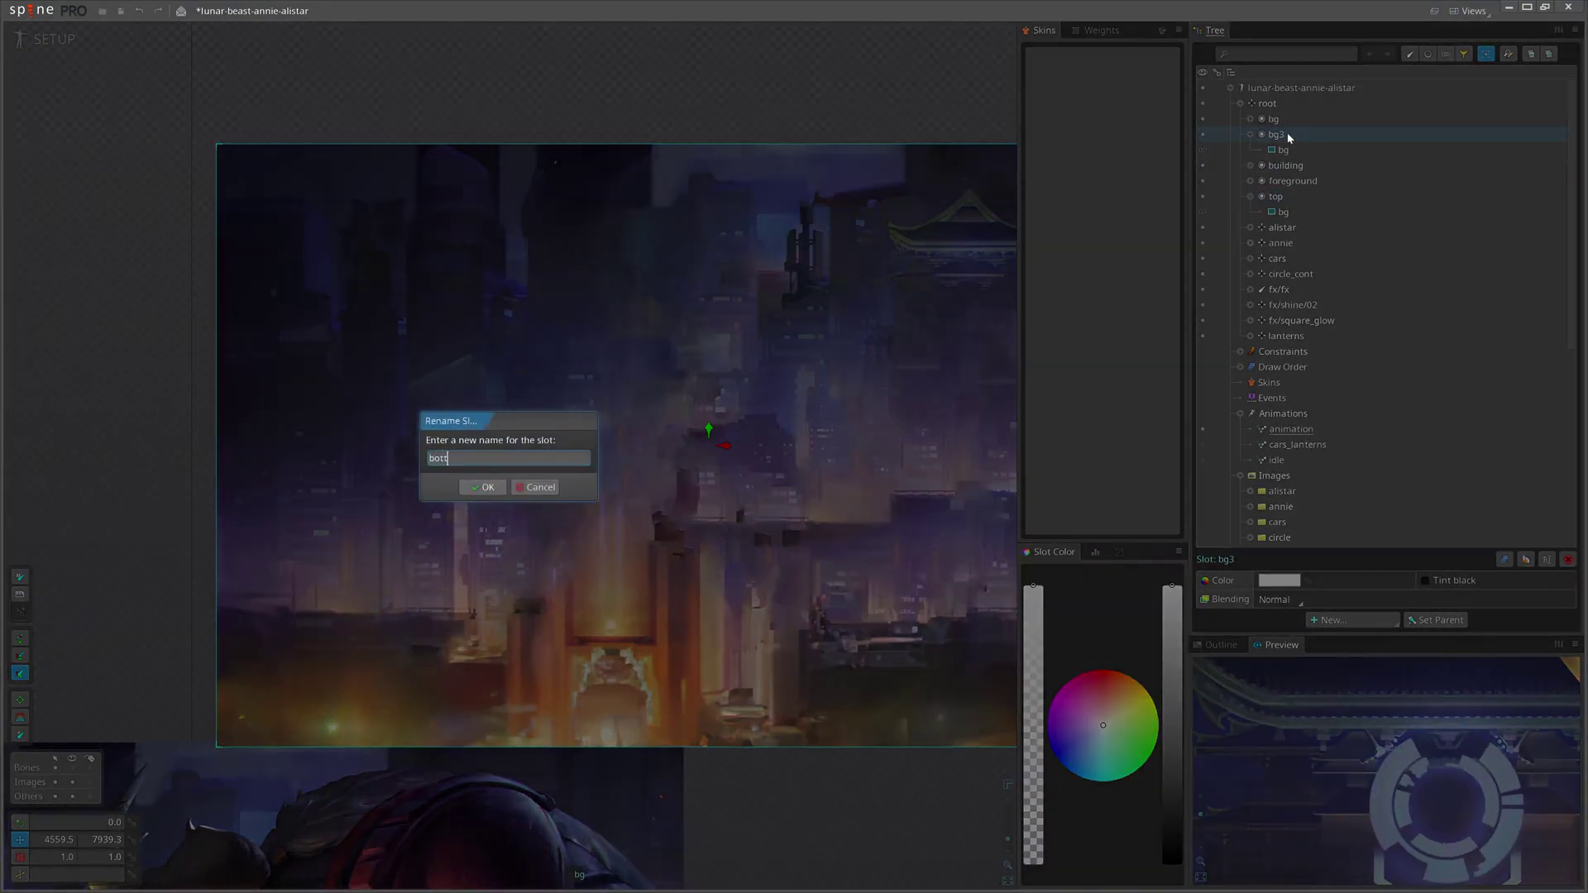
{"action": "key", "text": "Return"}
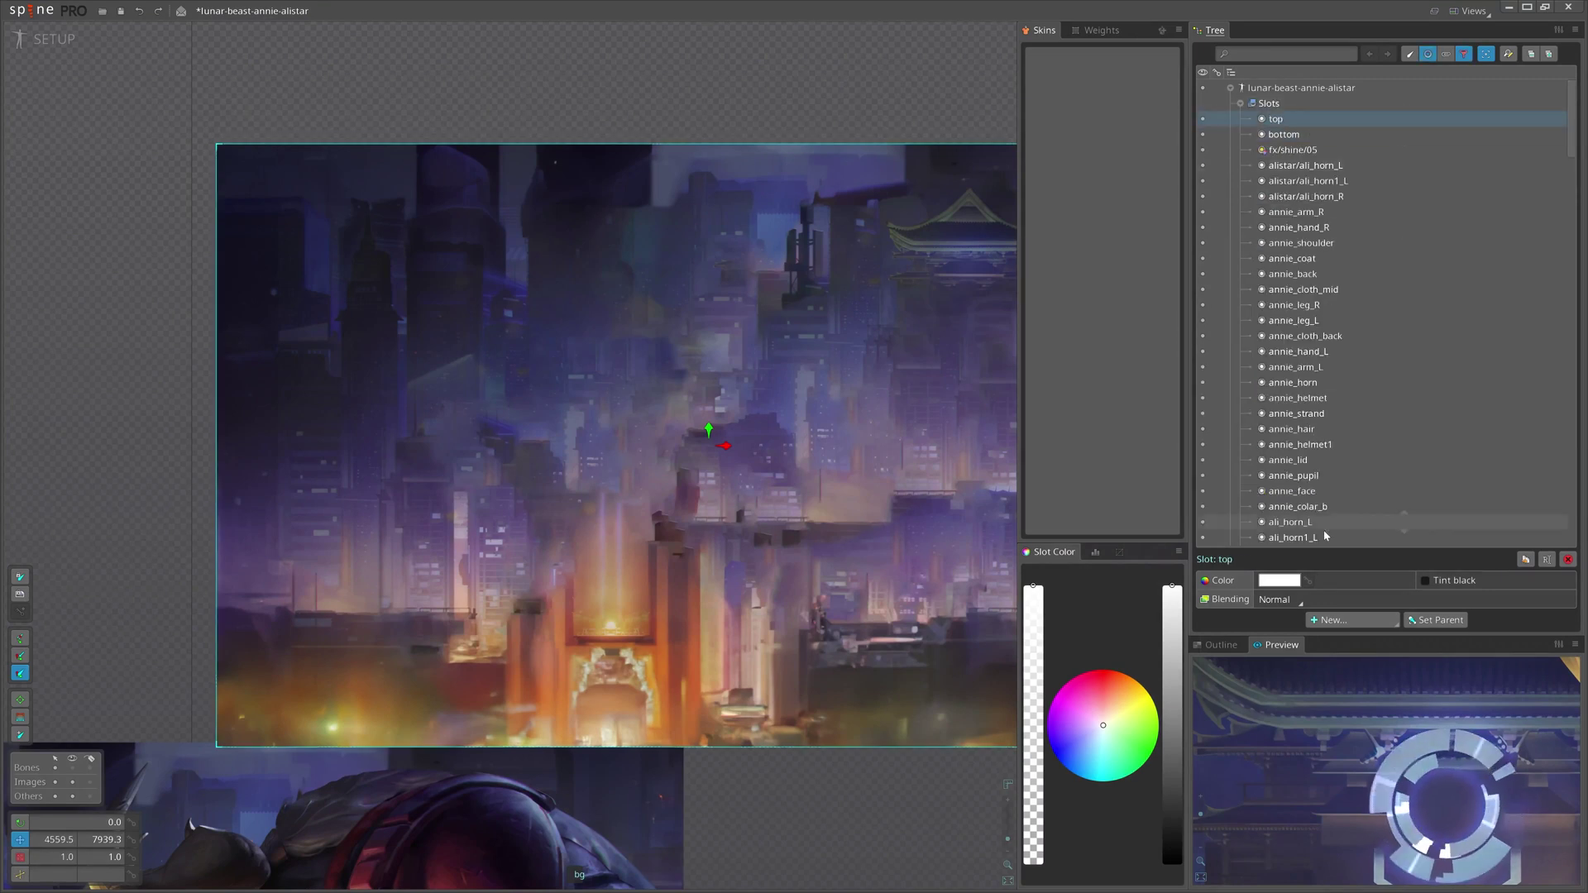
- Set the top slot's blending to Additive and darken the bottom slot's color to black
{"action": "left_click", "coordinate": [1279, 636]}
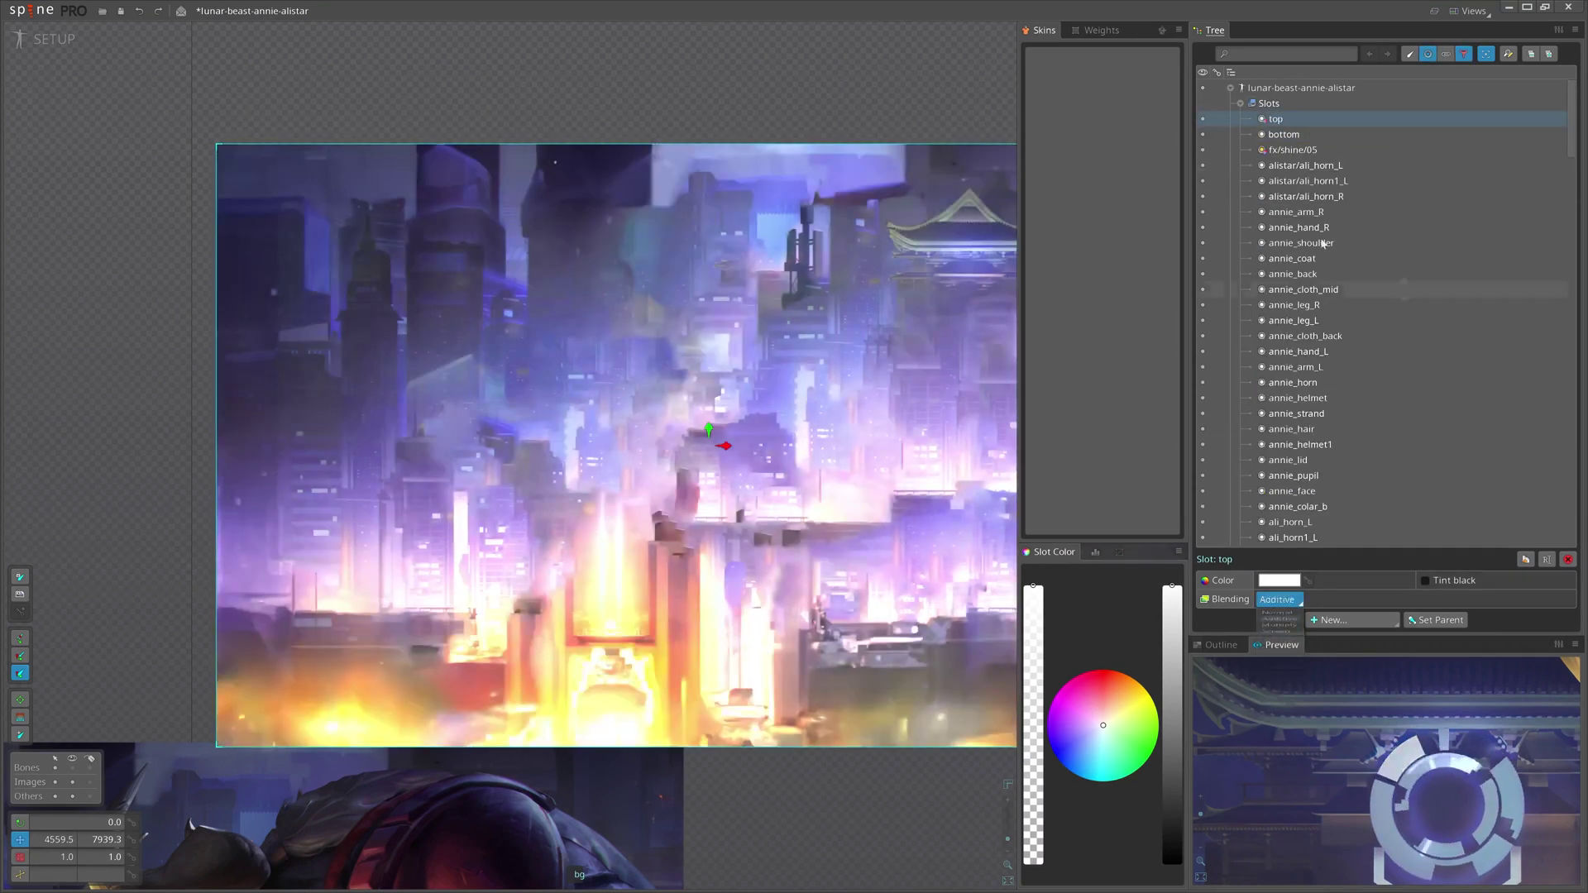
{"action": "left_click_drag", "start_coordinate": [1169, 681], "coordinate": [1170, 864]}
{"action": "left_click_drag", "start_coordinate": [847, 839], "coordinate": [696, 877]}
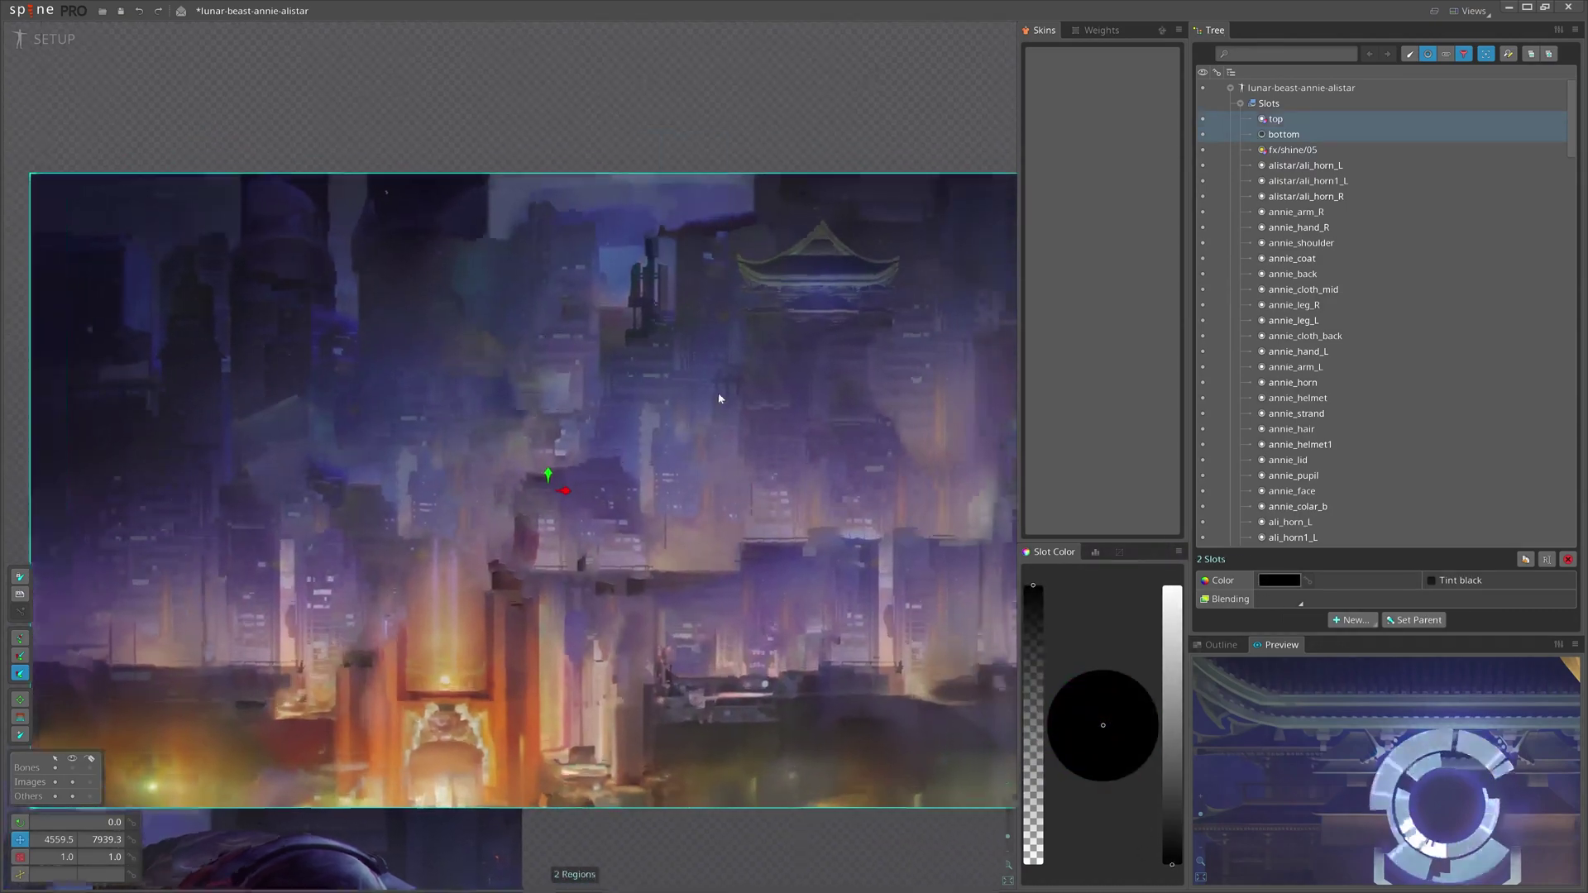
- Move the top and bottom bg images together away from the main artwork, to about 5913.3, 9235.7
{"action": "scroll", "coordinate": [648, 439], "scroll_direction": "up", "scroll_amount": 3}
{"action": "scroll", "coordinate": [649, 440], "scroll_direction": "down", "scroll_amount": 3}
{"action": "left_click_drag", "start_coordinate": [648, 439], "coordinate": [1077, 163]}
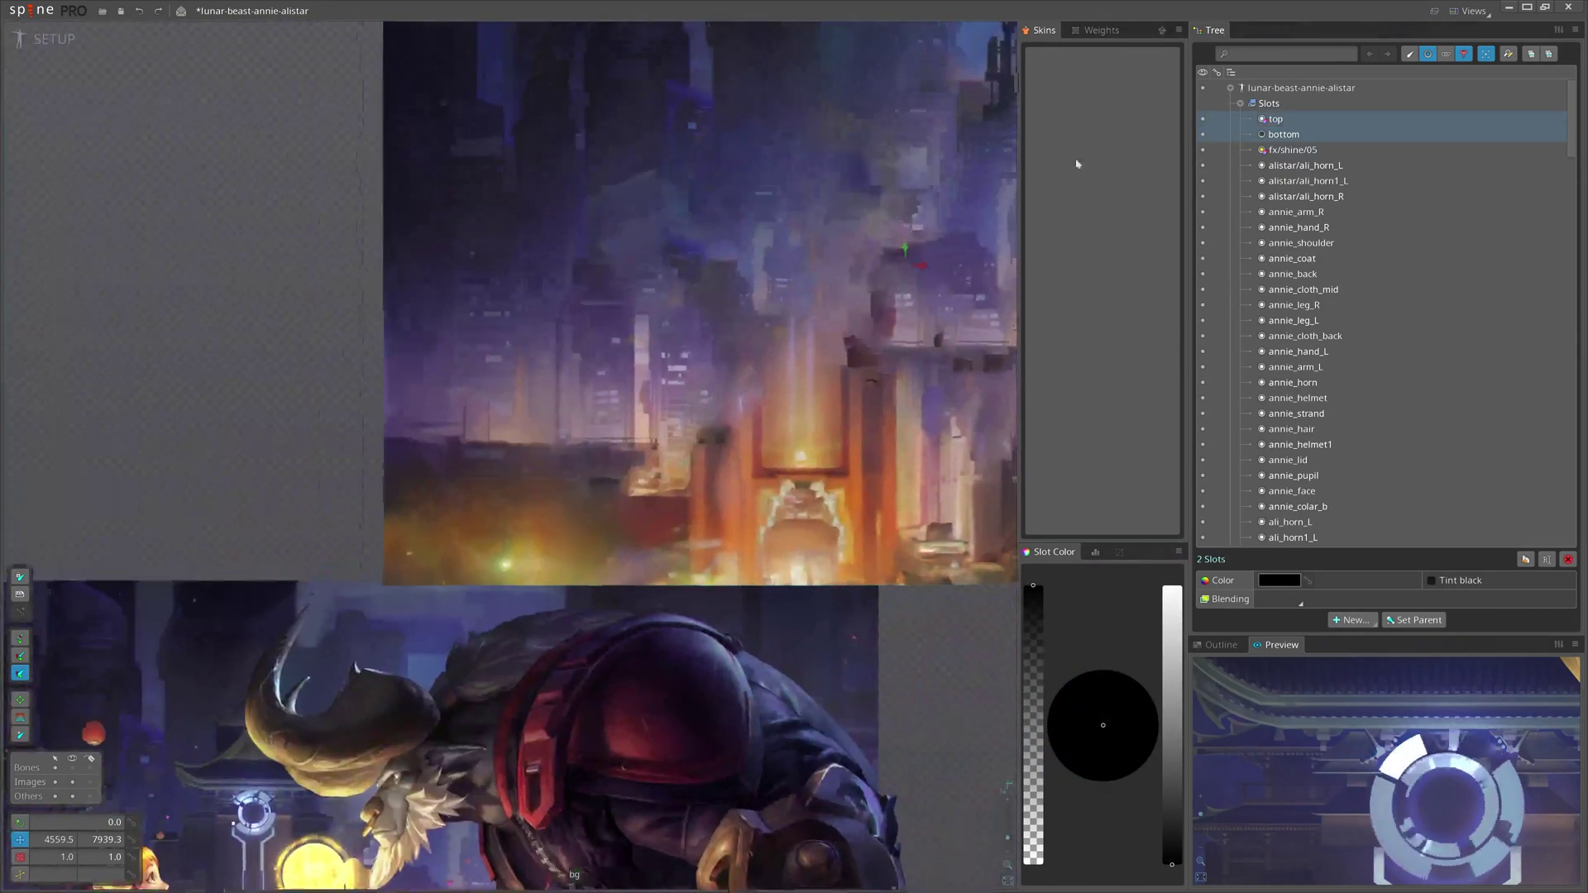
{"action": "scroll", "coordinate": [685, 593], "scroll_direction": "down", "scroll_amount": 5}
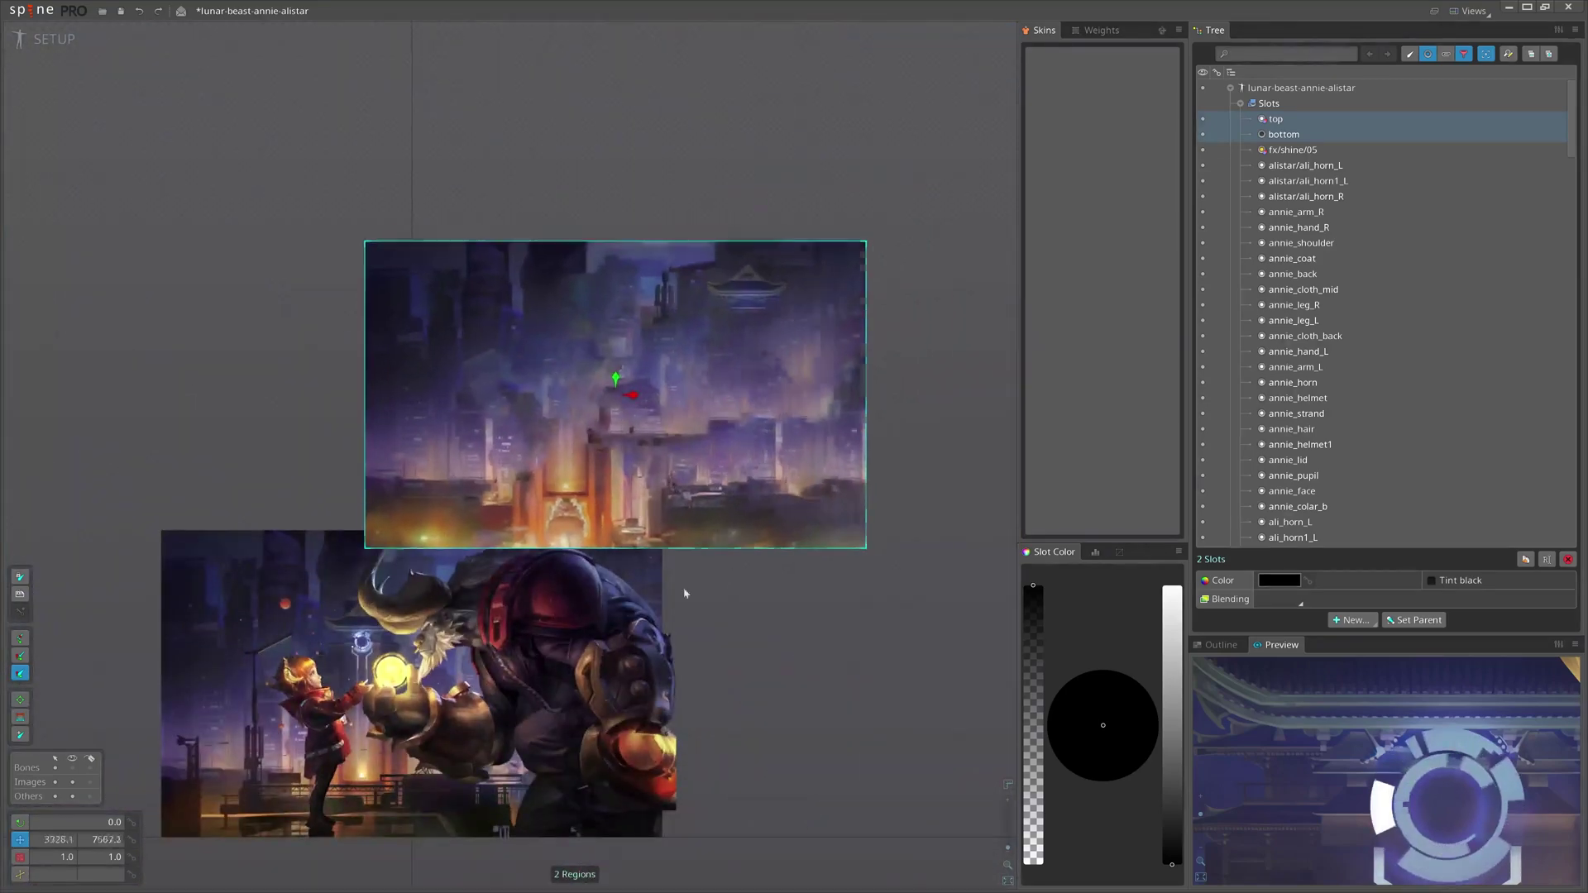
{"action": "left_click_drag", "start_coordinate": [685, 593], "coordinate": [842, 485]}
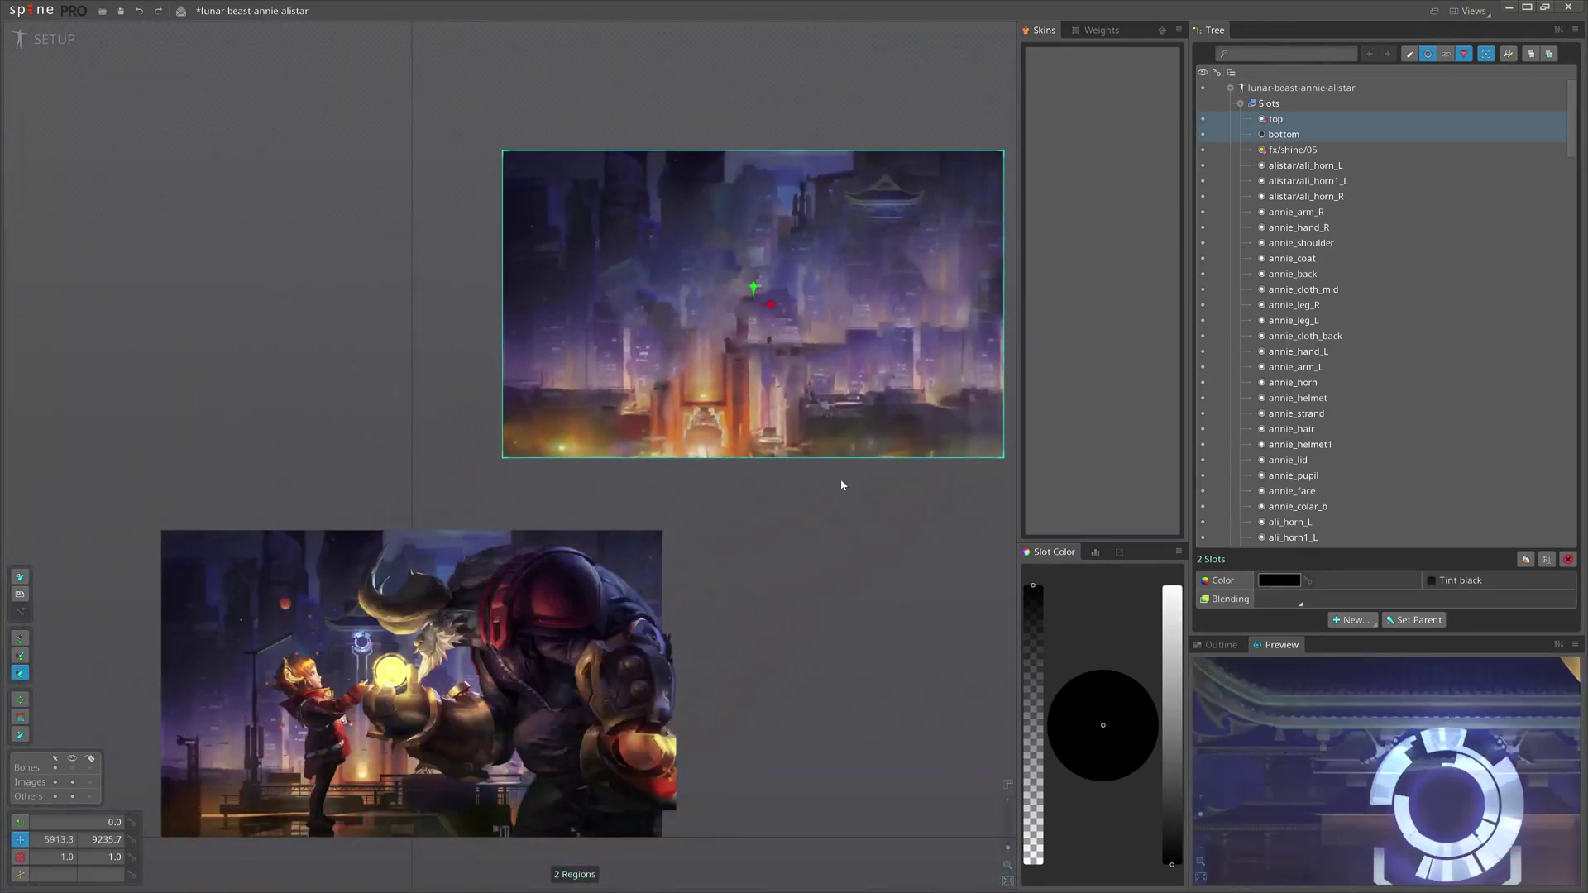
{"action": "scroll", "coordinate": [842, 485], "scroll_direction": "up", "scroll_amount": 4}
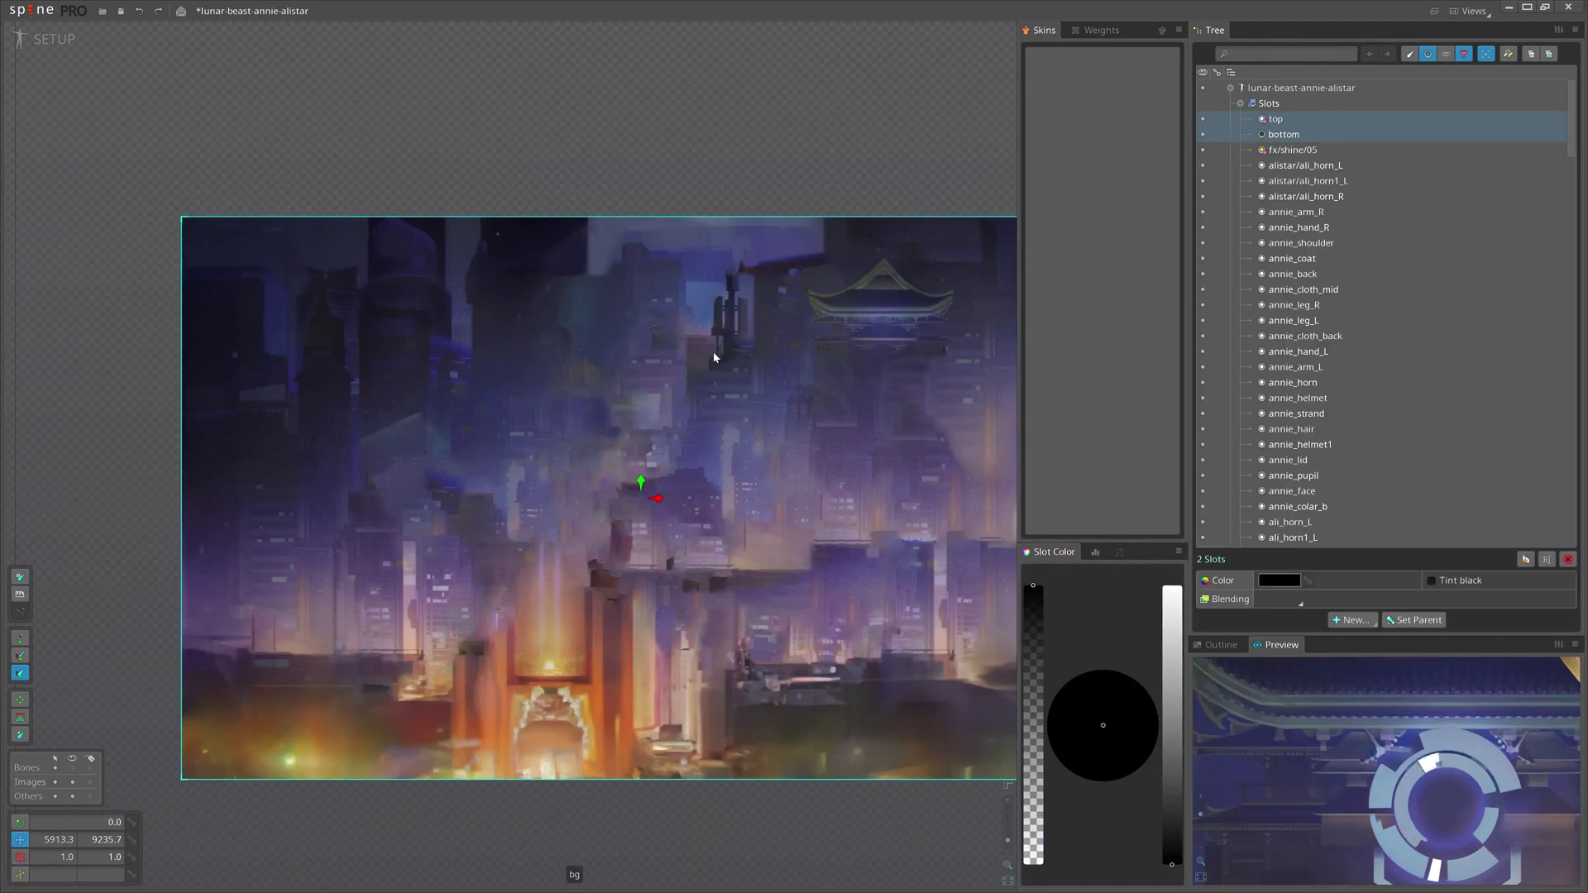
- Add the screen ring image to the skeleton, just below the two stacked bg copies
{"action": "left_click_drag", "start_coordinate": [1574, 114], "coordinate": [1563, 488]}
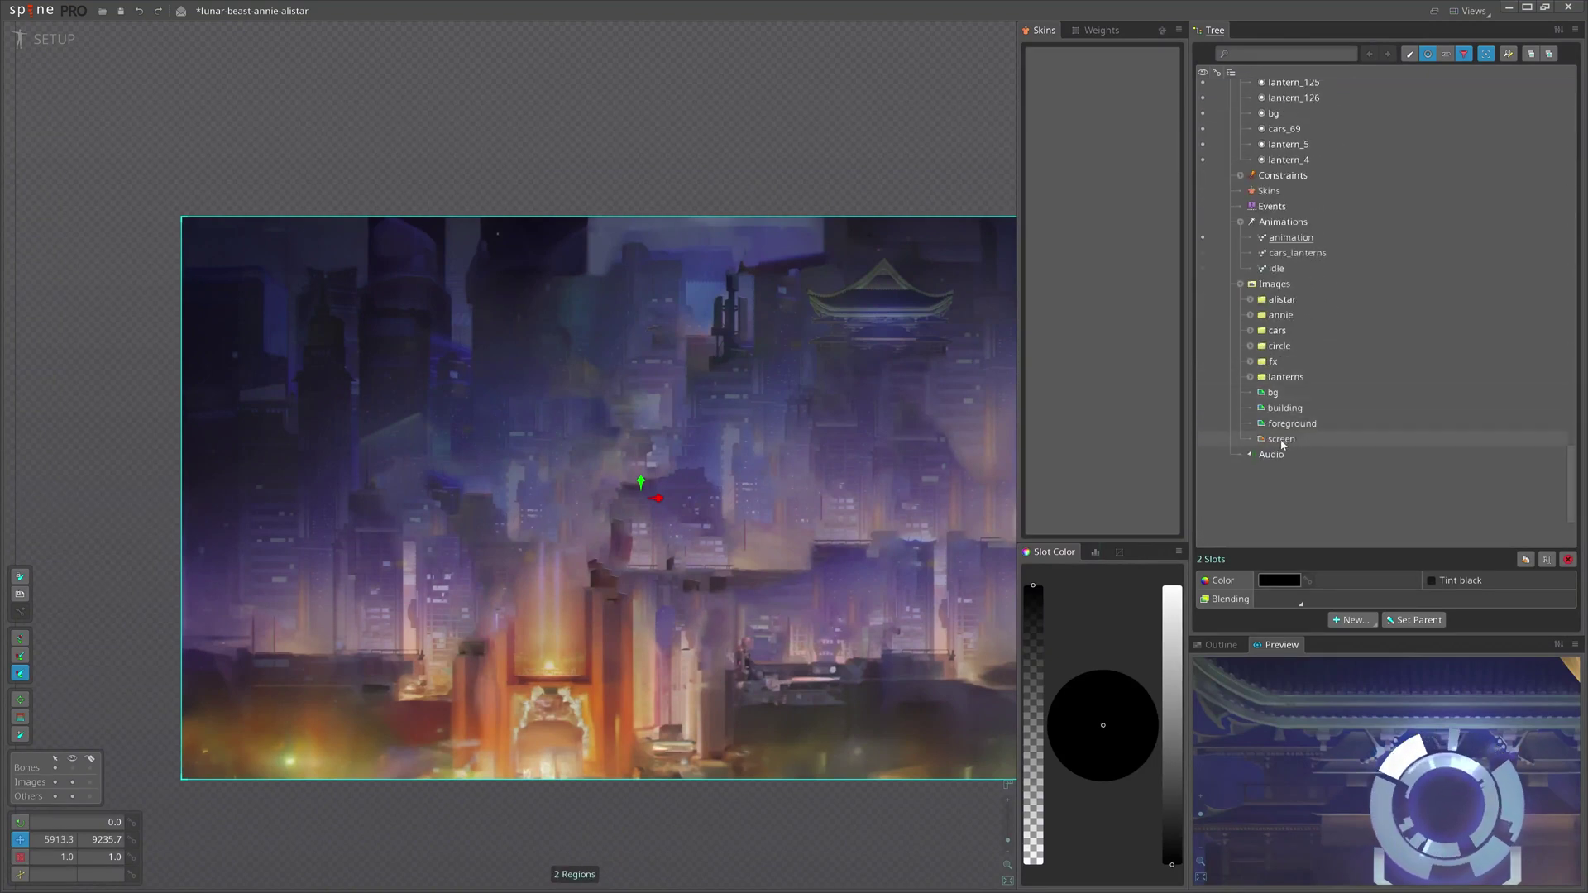
{"action": "left_click_drag", "start_coordinate": [1281, 438], "coordinate": [502, 806]}
{"action": "left_click_drag", "start_coordinate": [459, 861], "coordinate": [552, 762]}
{"action": "scroll", "coordinate": [553, 762], "scroll_direction": "up", "scroll_amount": 4}
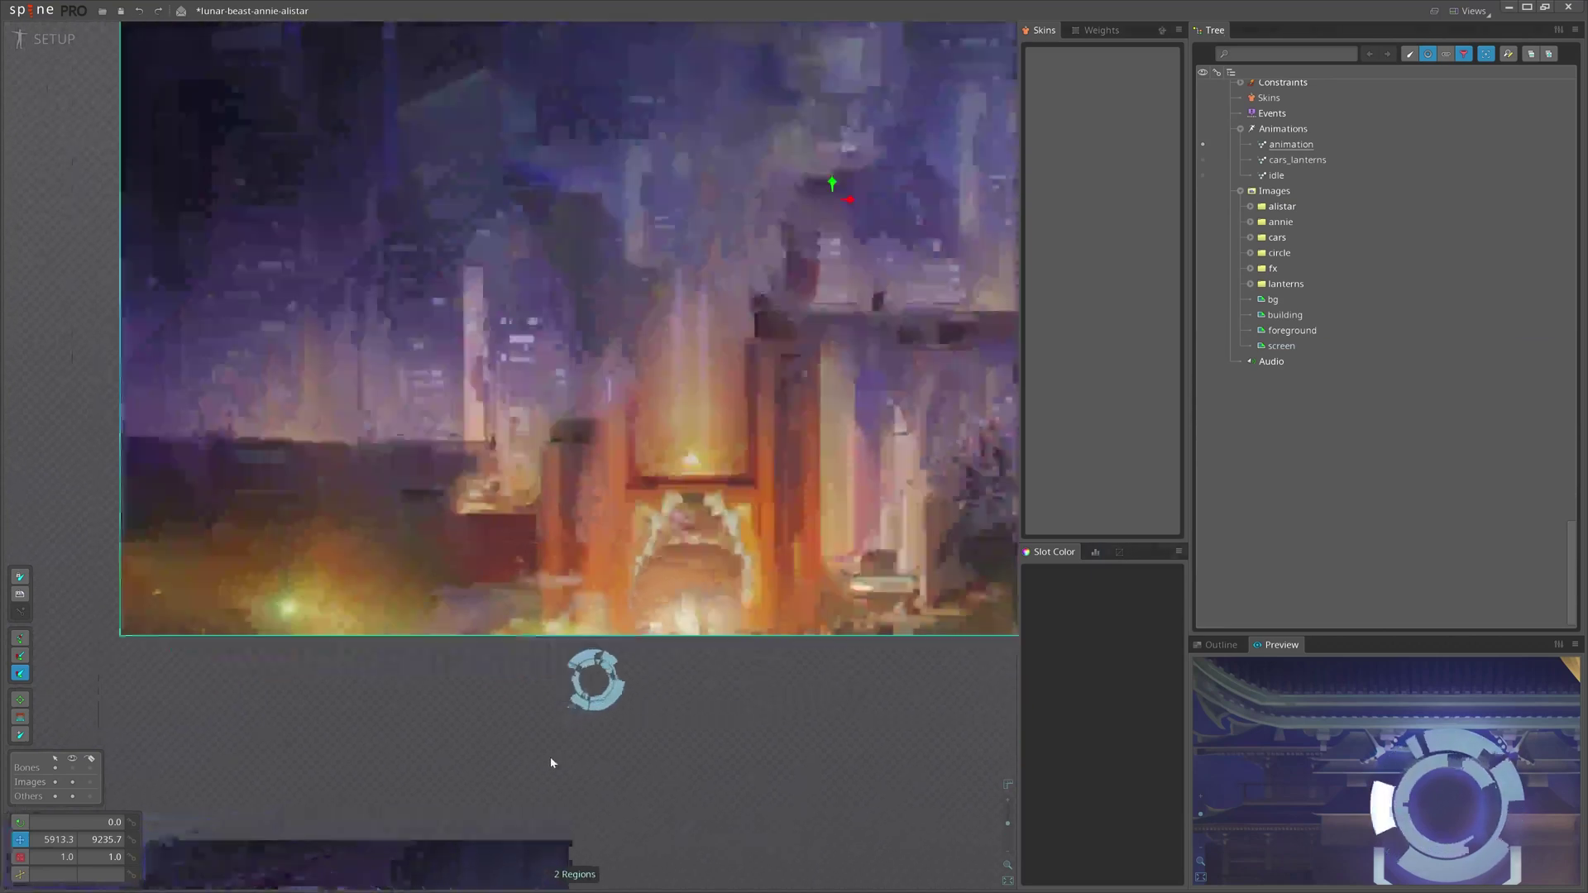
- Place the screen slot between the top and bottom slots and shift the ring image up toward the backgrounds
{"action": "left_click", "coordinate": [642, 642]}
{"action": "scroll", "coordinate": [1433, 163], "scroll_direction": "up", "scroll_amount": 3}
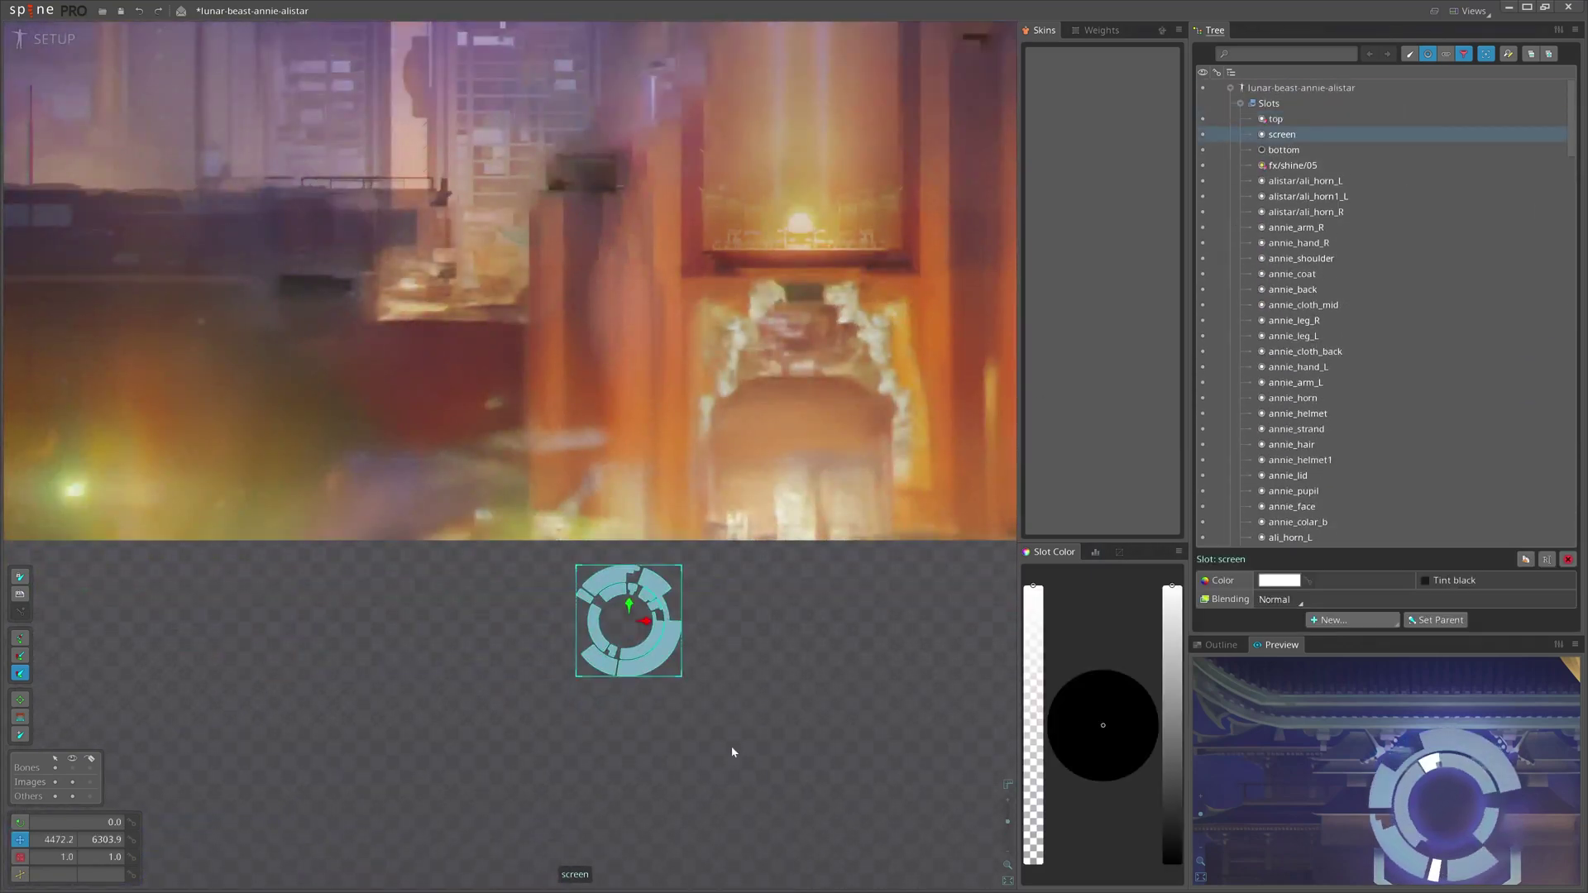
{"action": "left_click_drag", "start_coordinate": [732, 752], "coordinate": [674, 674]}
{"action": "key", "text": "c"}
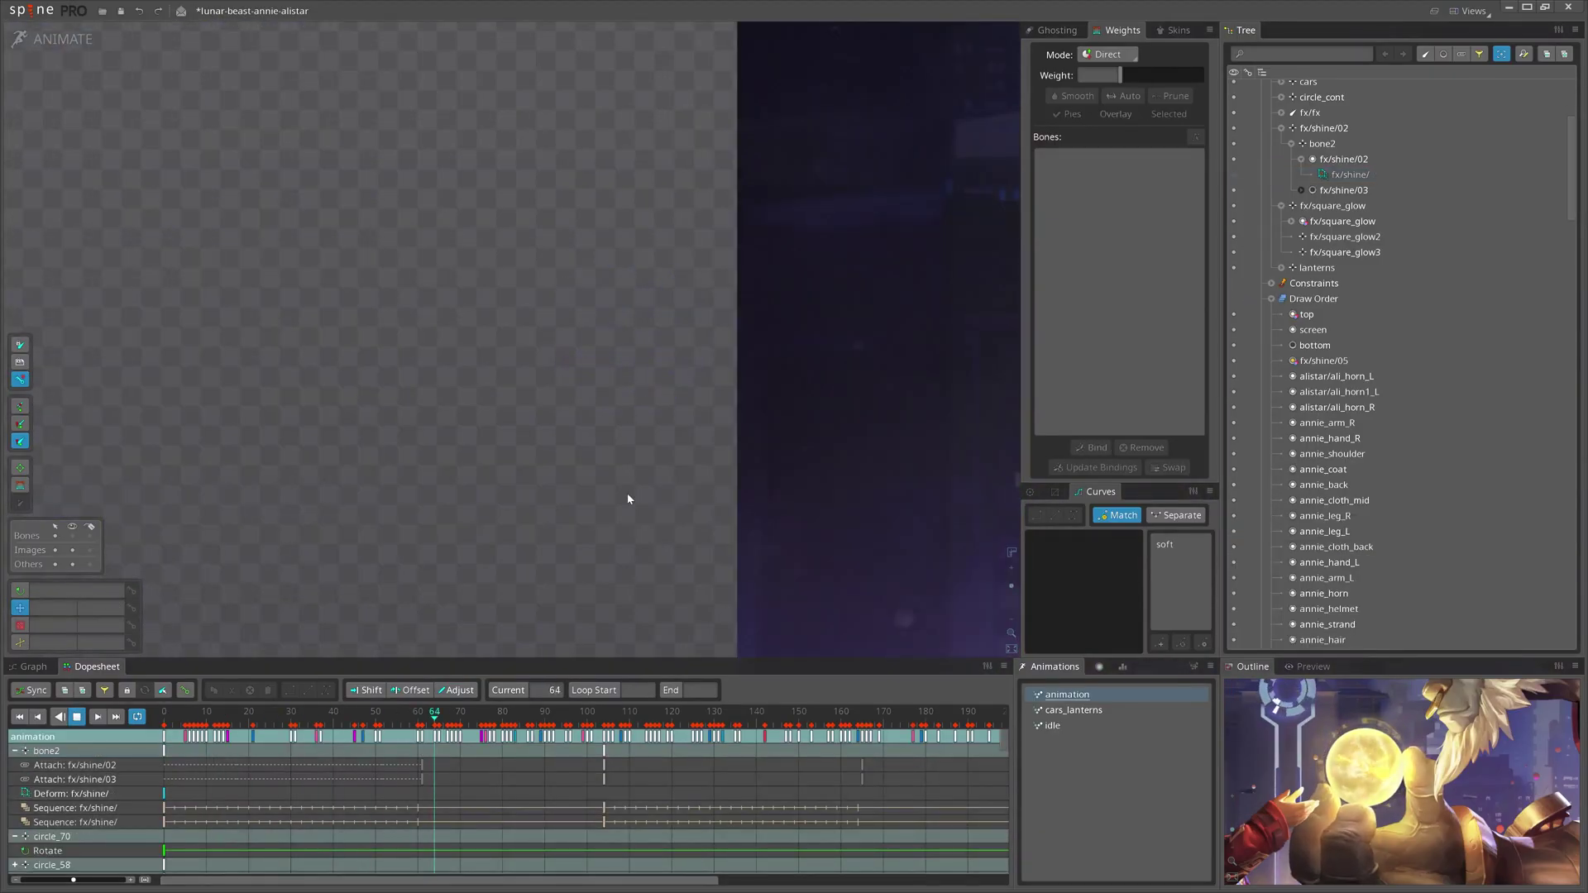
- Scrub through the animation's timeline to preview how the shine sequence plays beside the artwork
{"action": "left_click", "coordinate": [274, 728]}
{"action": "mouse_move", "coordinate": [272, 726]}
{"action": "left_mouse_down"}
{"action": "mouse_move", "coordinate": [384, 733]}
{"action": "mouse_move", "coordinate": [244, 733]}
{"action": "left_mouse_up"}
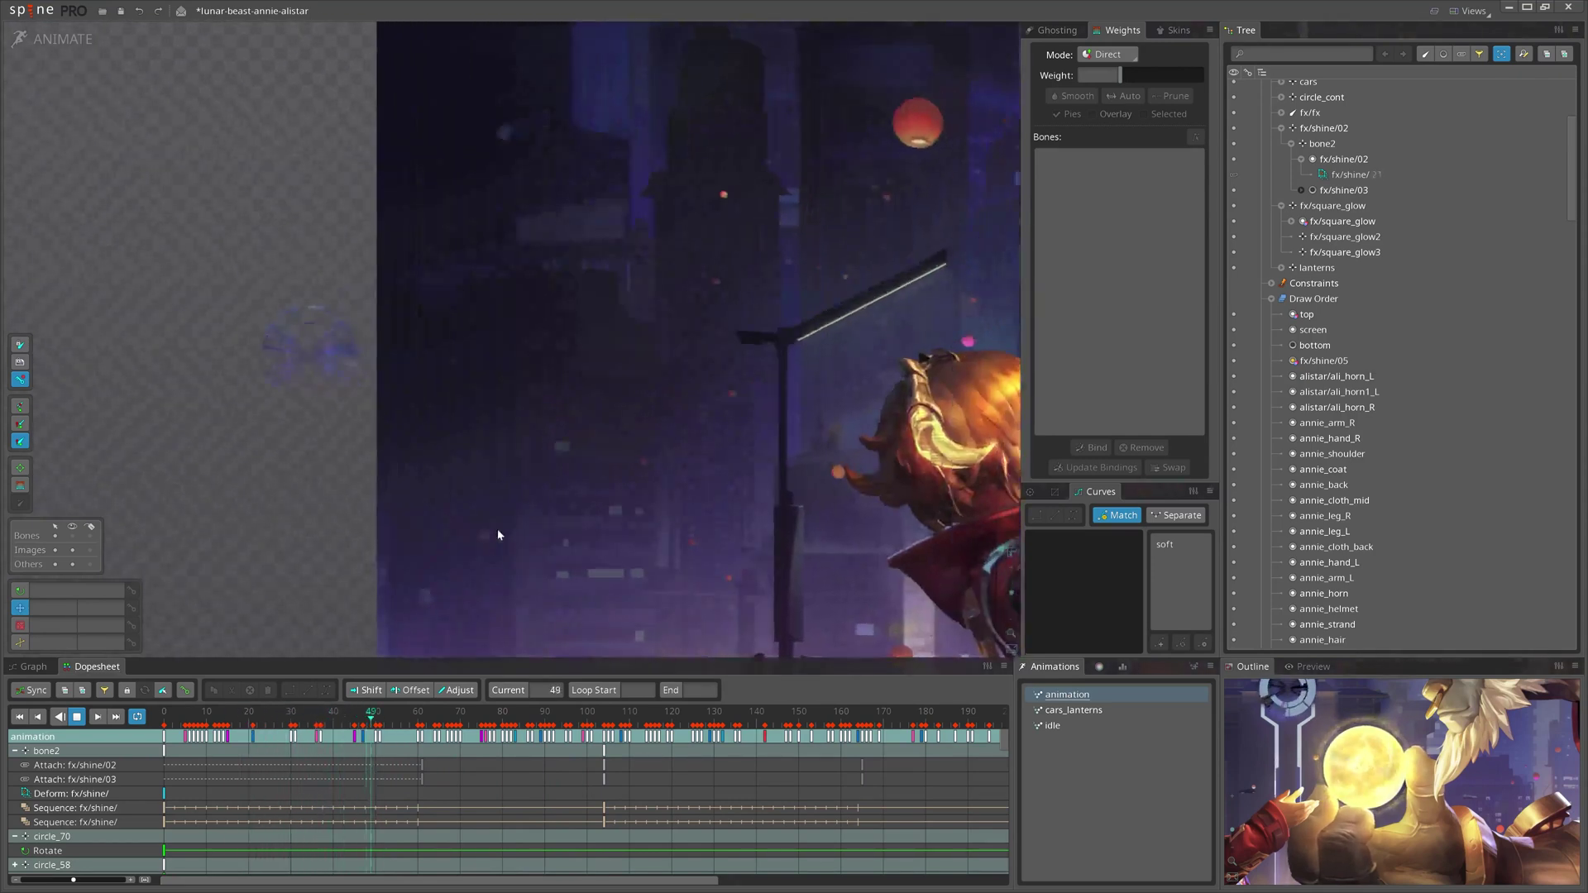
{"action": "key", "text": "Home"}
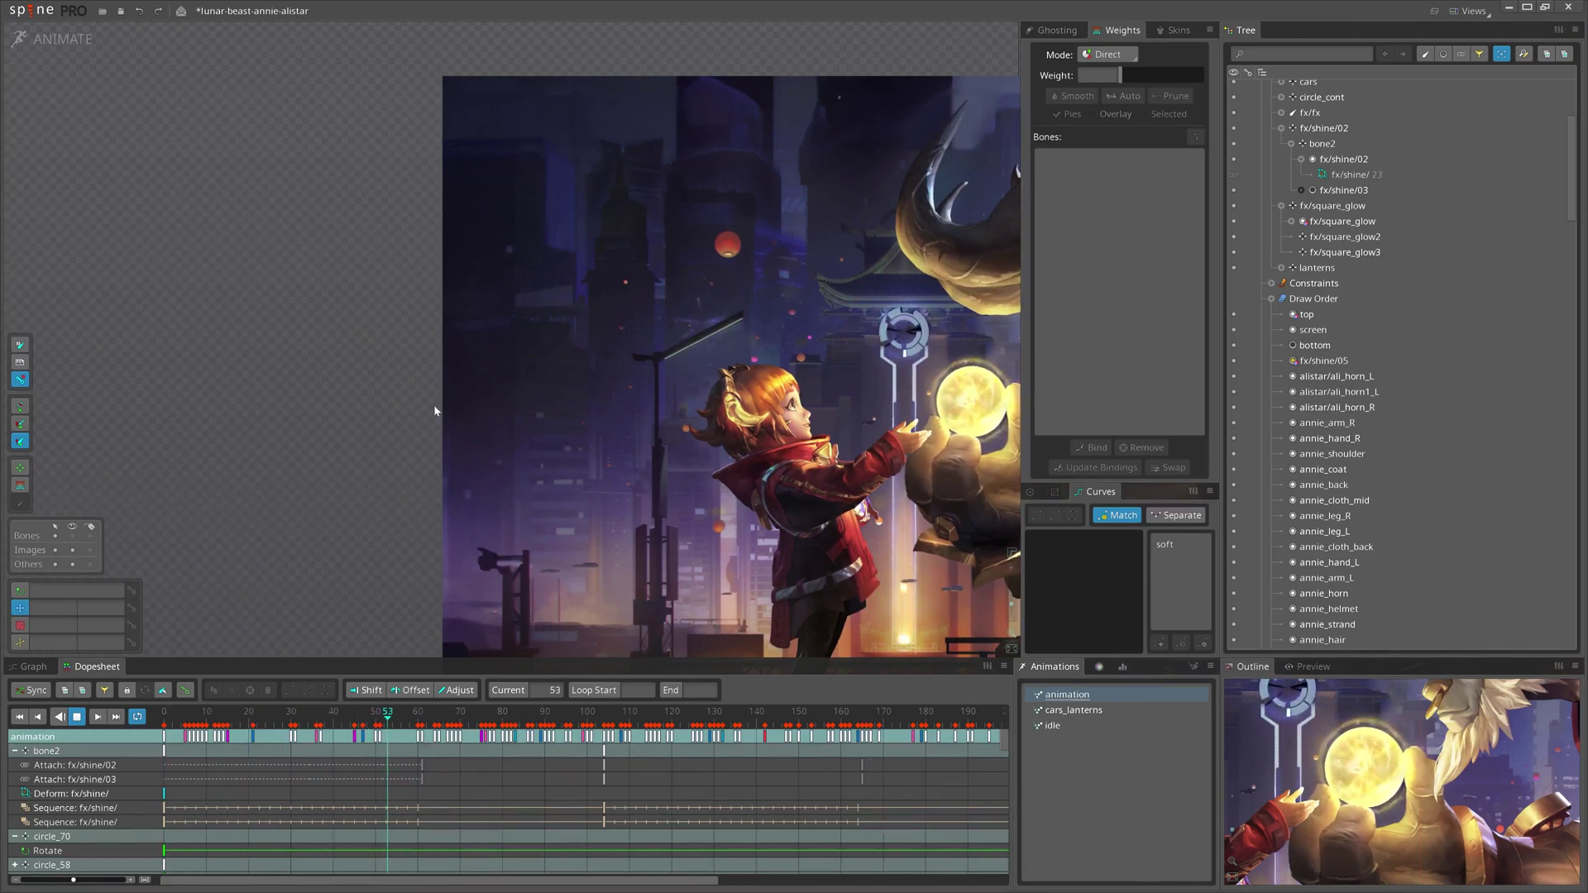
{"action": "left_click_drag", "start_coordinate": [433, 404], "coordinate": [397, 413]}
{"action": "key", "text": "ctrl+z"}
{"action": "key", "text": "d"}
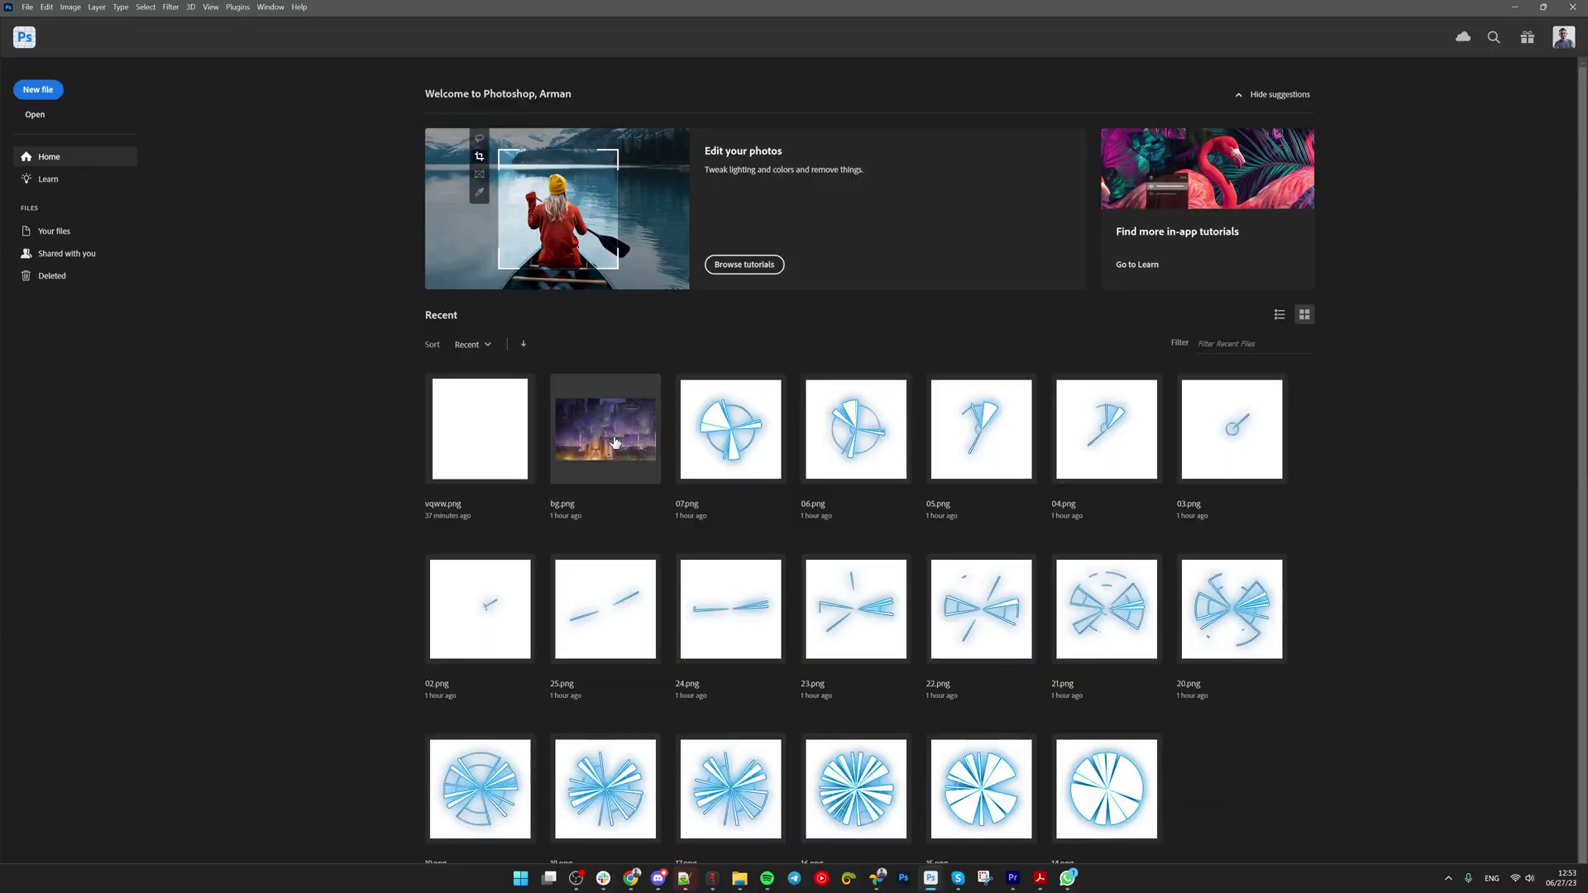
- Open bg.png in Photoshop and place all the PNG frames from the shine_raw folder, 02 to 25, as layers
{"action": "left_click", "coordinate": [615, 442]}
{"action": "left_click", "coordinate": [740, 880]}
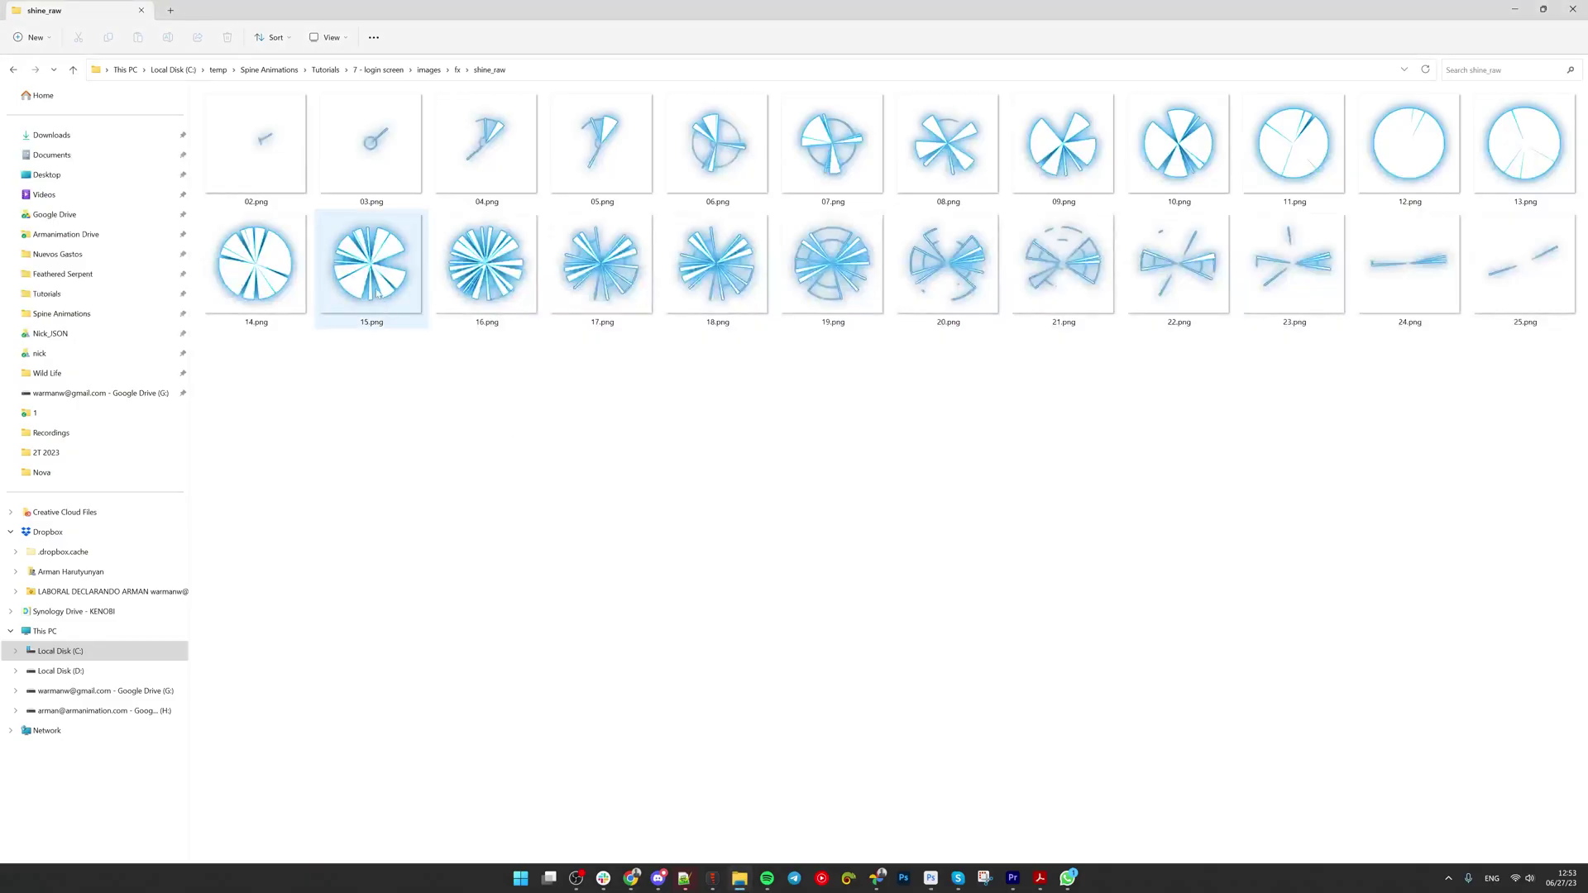
{"action": "key", "text": "ctrl+a"}
{"action": "left_click_drag", "start_coordinate": [421, 323], "coordinate": [806, 620]}
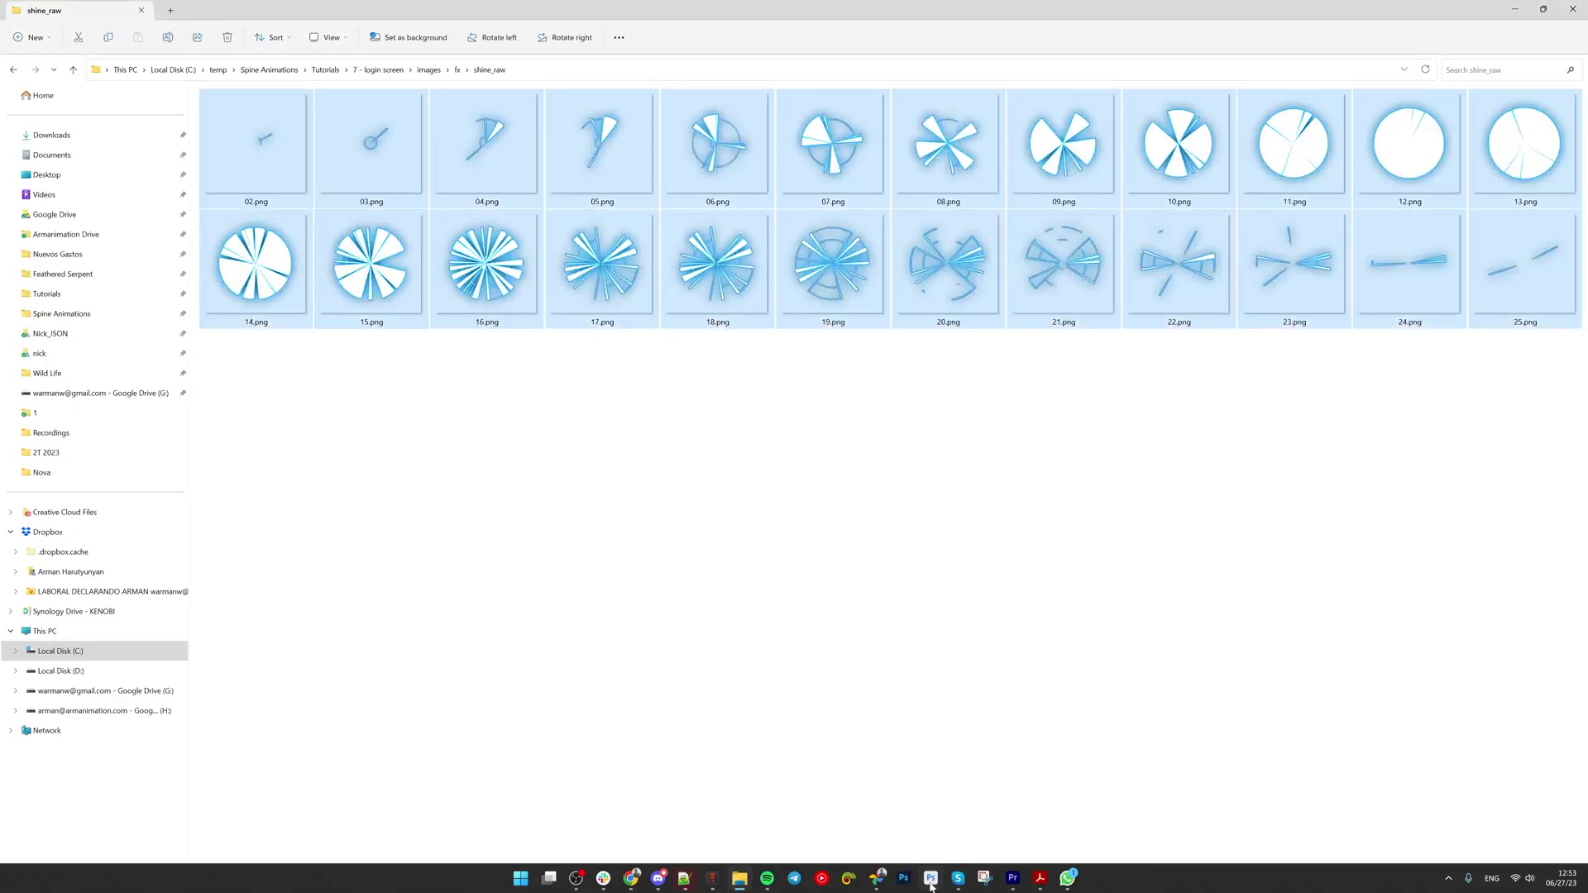
{"action": "left_click_drag", "start_coordinate": [931, 886], "coordinate": [931, 887]}
{"action": "left_click_drag", "start_coordinate": [768, 523], "coordinate": [794, 548]}
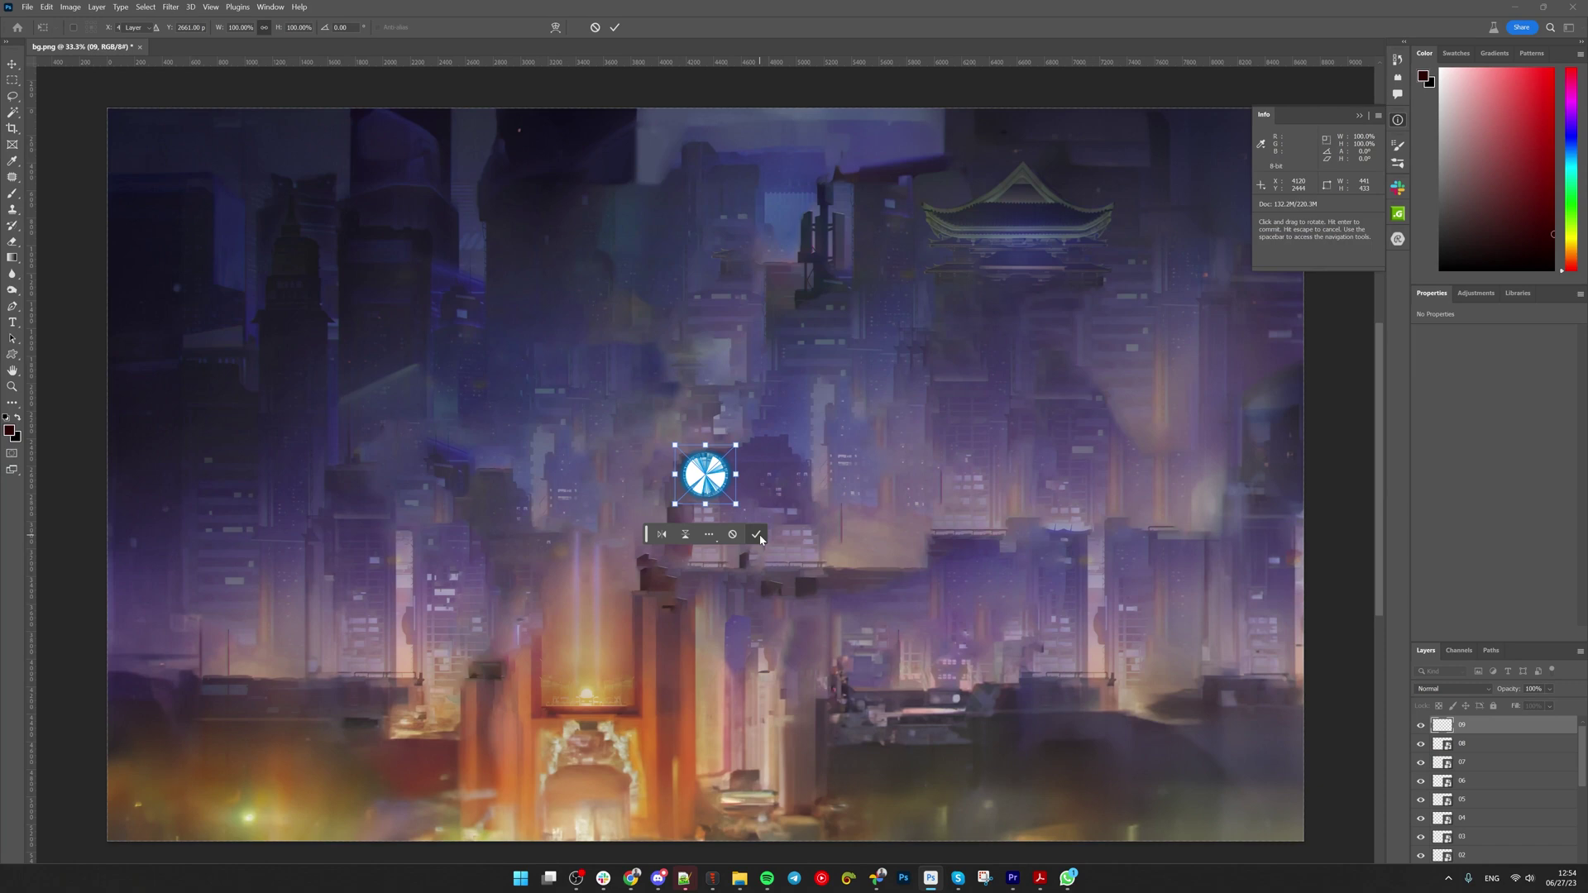
{"action": "key", "text": "Return"}
{"action": "key", "text": "Return"}
{"action": "key", "text": "Return"}
{"action": "key", "text": "Return"}
{"action": "key", "text": "Return"}
- Put all the placed shine frame layers into one layer group
{"action": "scroll", "coordinate": [1478, 731], "scroll_direction": "down", "scroll_amount": 2}
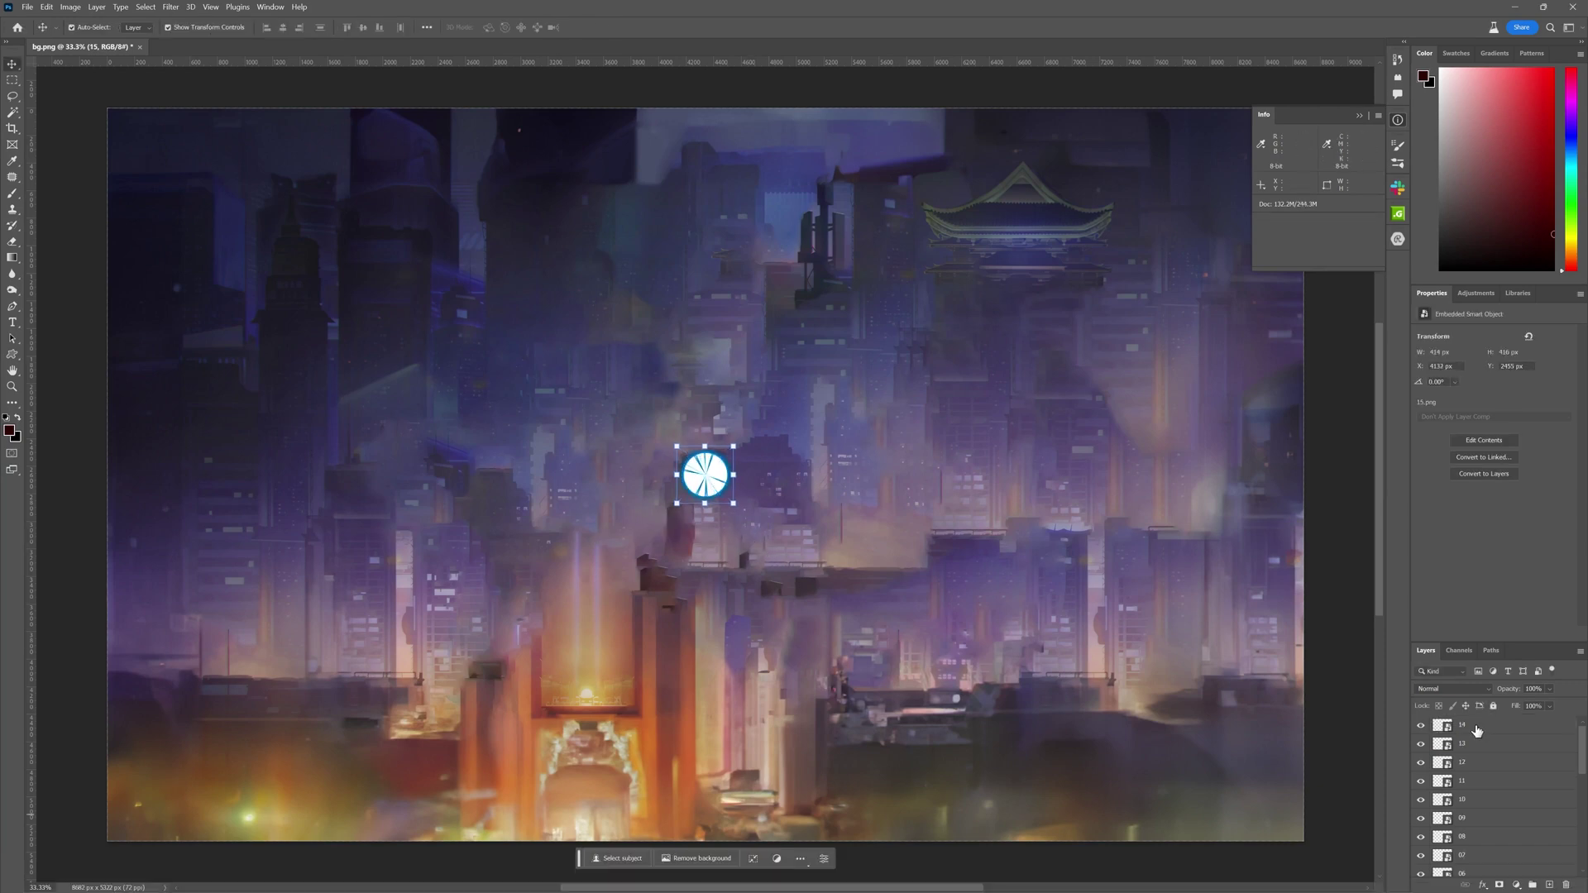
{"action": "left_click", "coordinate": [1494, 856], "text": "shift"}
{"action": "scroll", "coordinate": [1495, 820], "scroll_direction": "down", "scroll_amount": 3}
{"action": "left_click", "coordinate": [1492, 846], "text": "shift"}
{"action": "left_click_drag", "start_coordinate": [1479, 848], "coordinate": [1533, 888]}
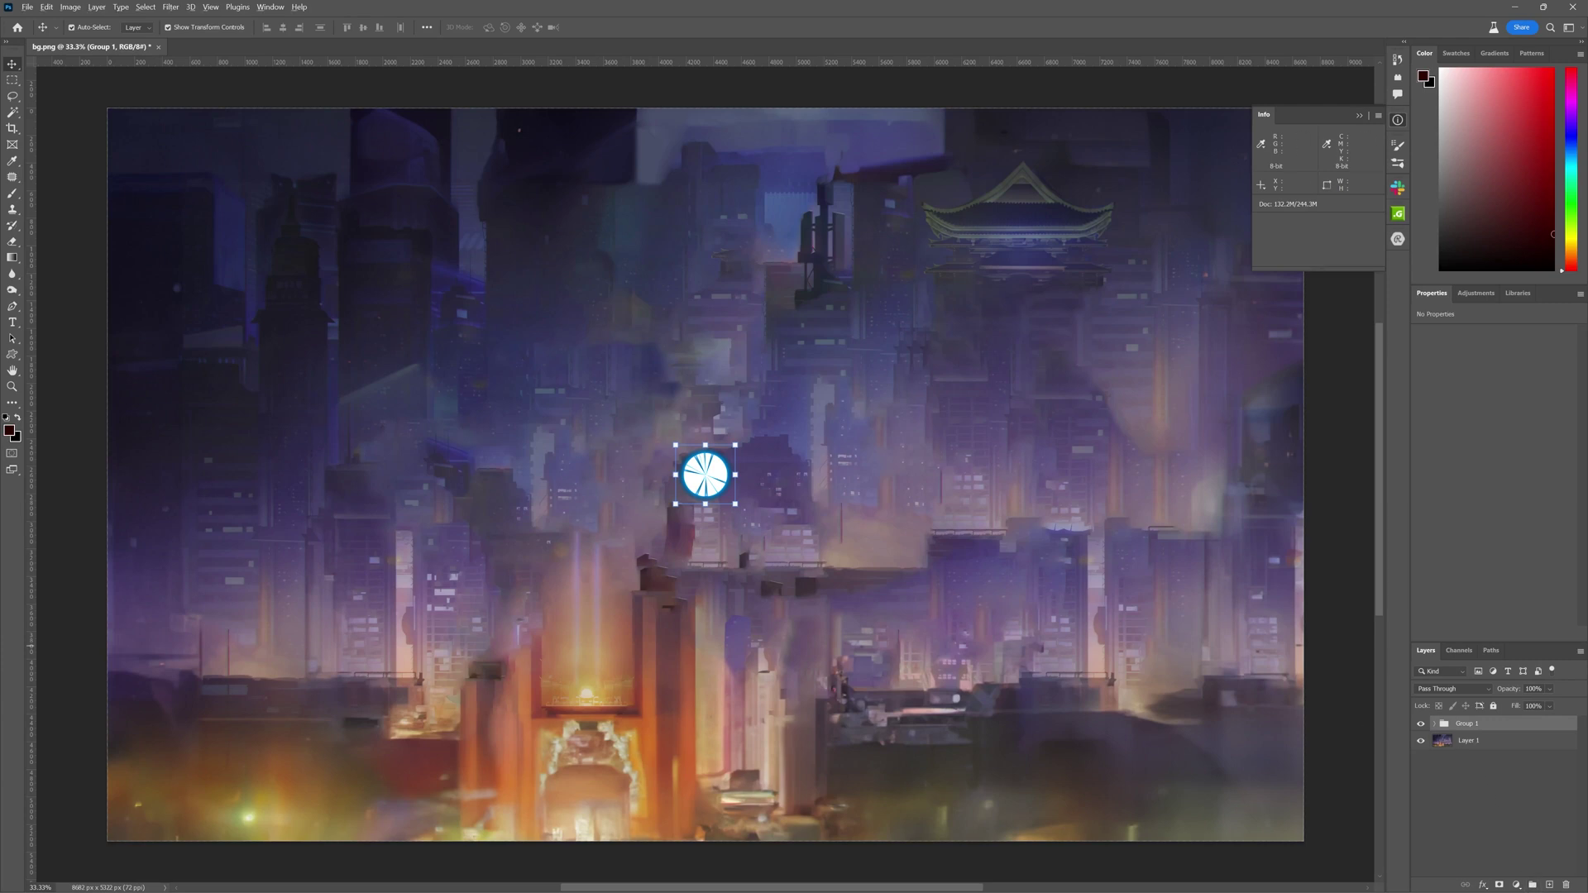
- Move the frame group beneath the background Layer 1 and clip Layer 1 to the group
{"action": "left_click_drag", "start_coordinate": [1469, 754], "coordinate": [1470, 756]}
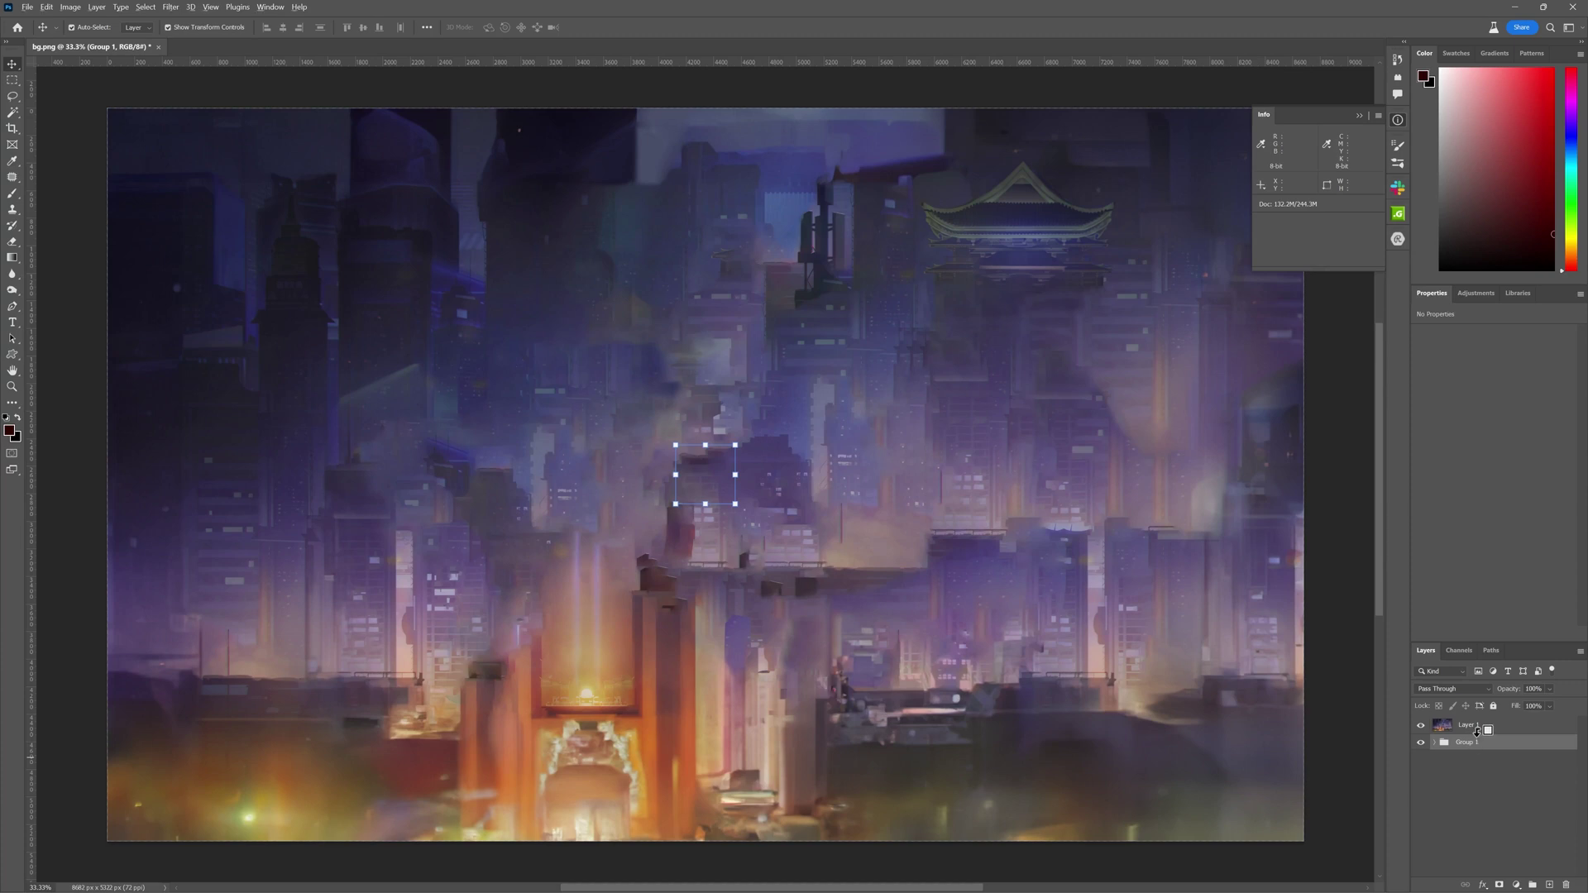
{"action": "left_click", "coordinate": [1475, 731], "text": "alt"}
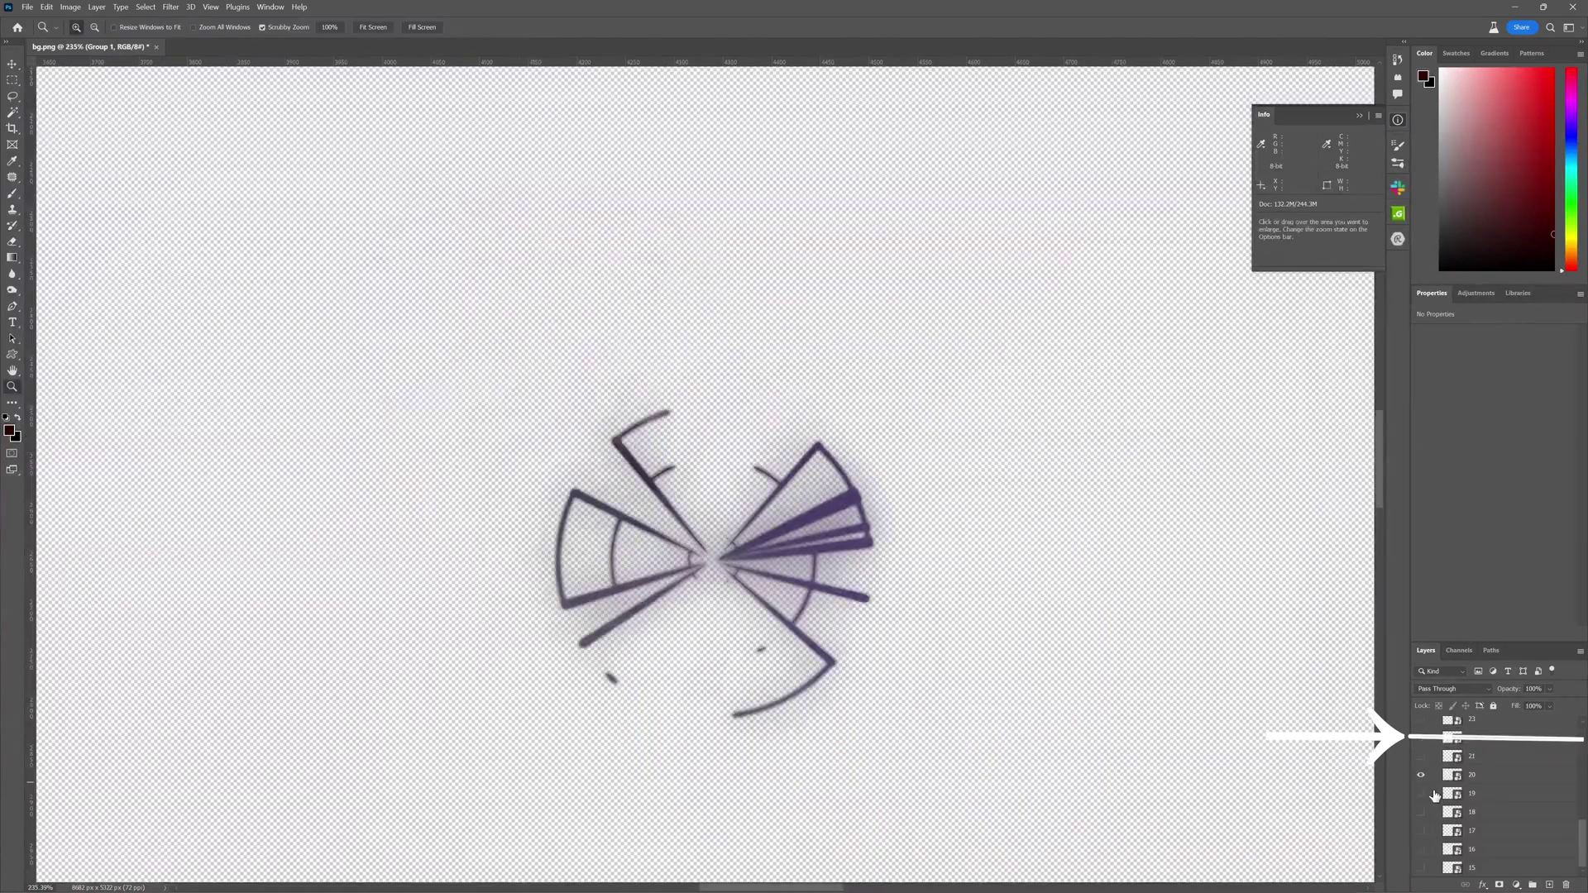
- Show frame layers 19, 18, 17 and 16 one at a time to examine each frame filled with the background
{"action": "left_click", "coordinate": [1421, 792]}
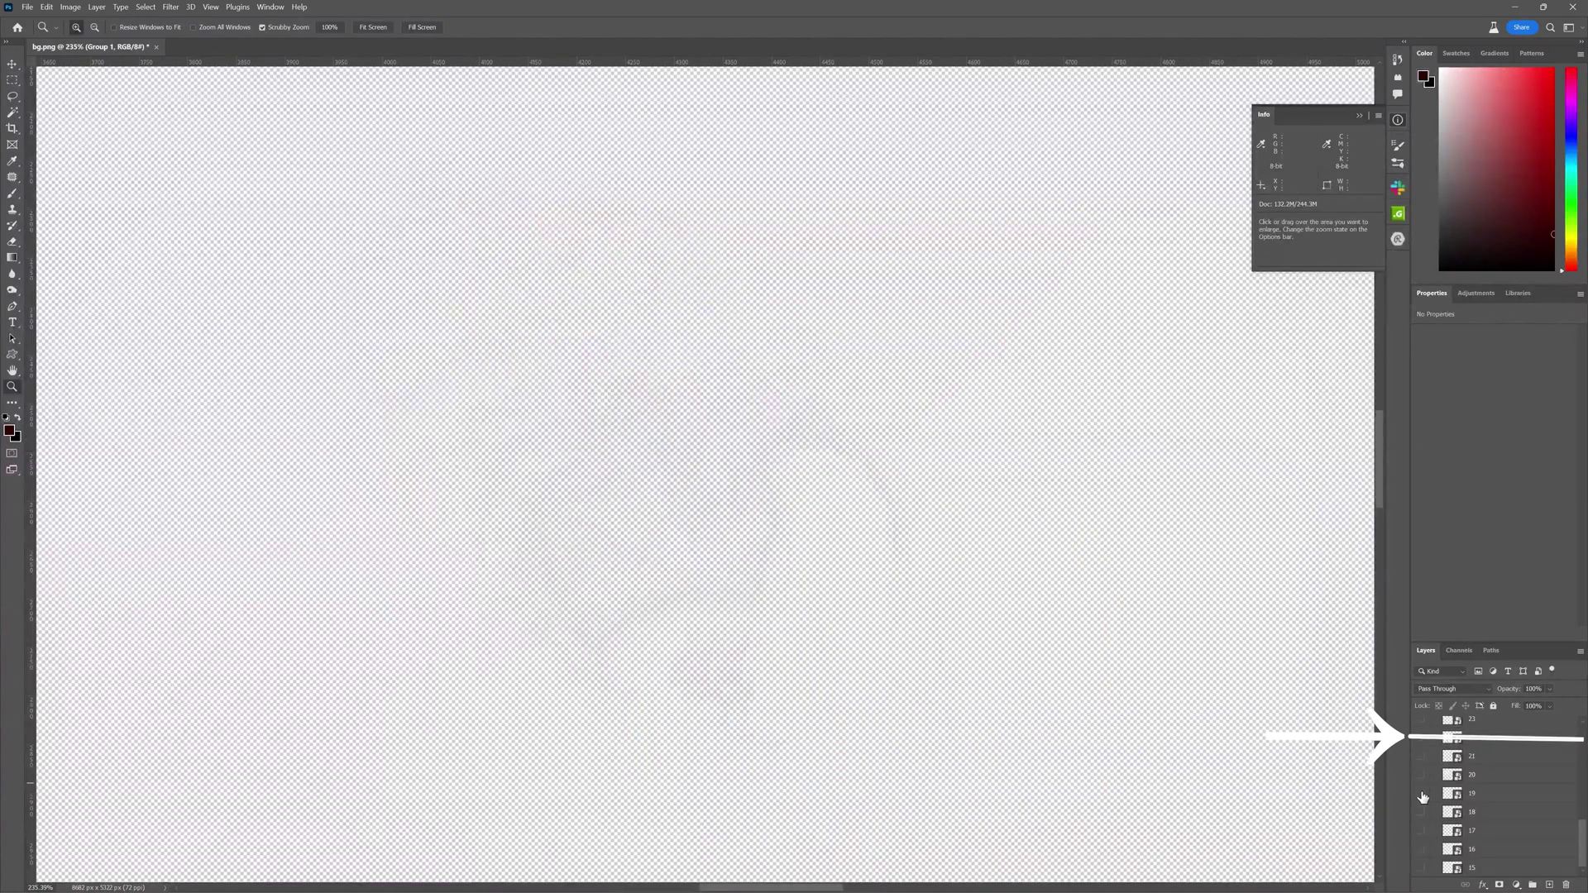
{"action": "left_click", "coordinate": [1422, 795]}
{"action": "left_click", "coordinate": [1420, 795]}
{"action": "left_click", "coordinate": [1421, 814]}
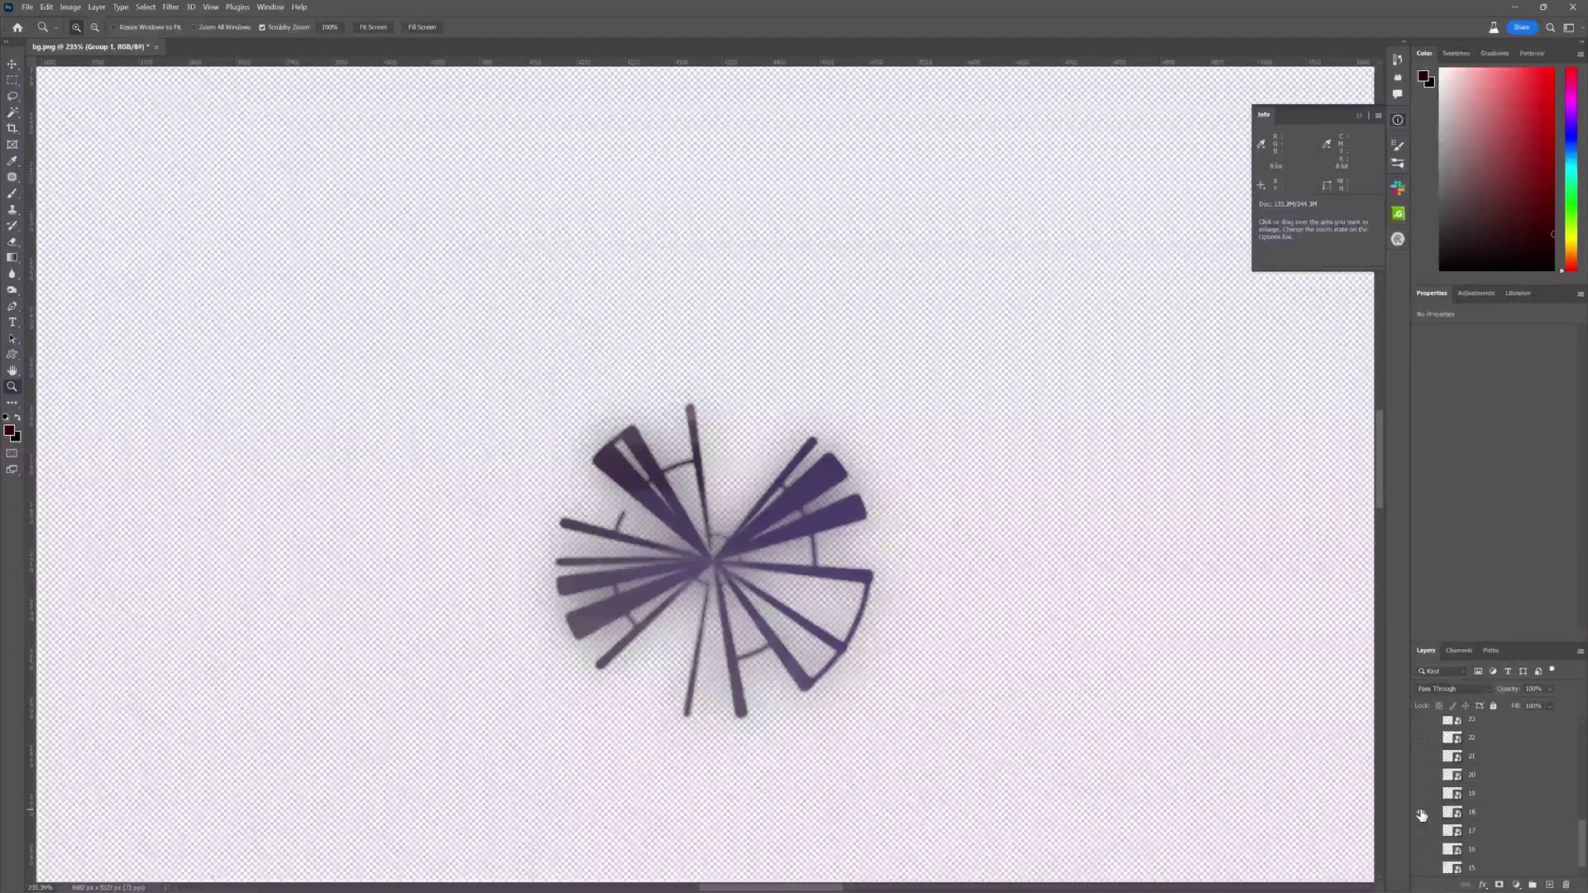
{"action": "left_click", "coordinate": [1421, 815]}
{"action": "left_click", "coordinate": [1422, 834]}
{"action": "left_click", "coordinate": [1422, 836]}
{"action": "left_click", "coordinate": [1422, 850]}
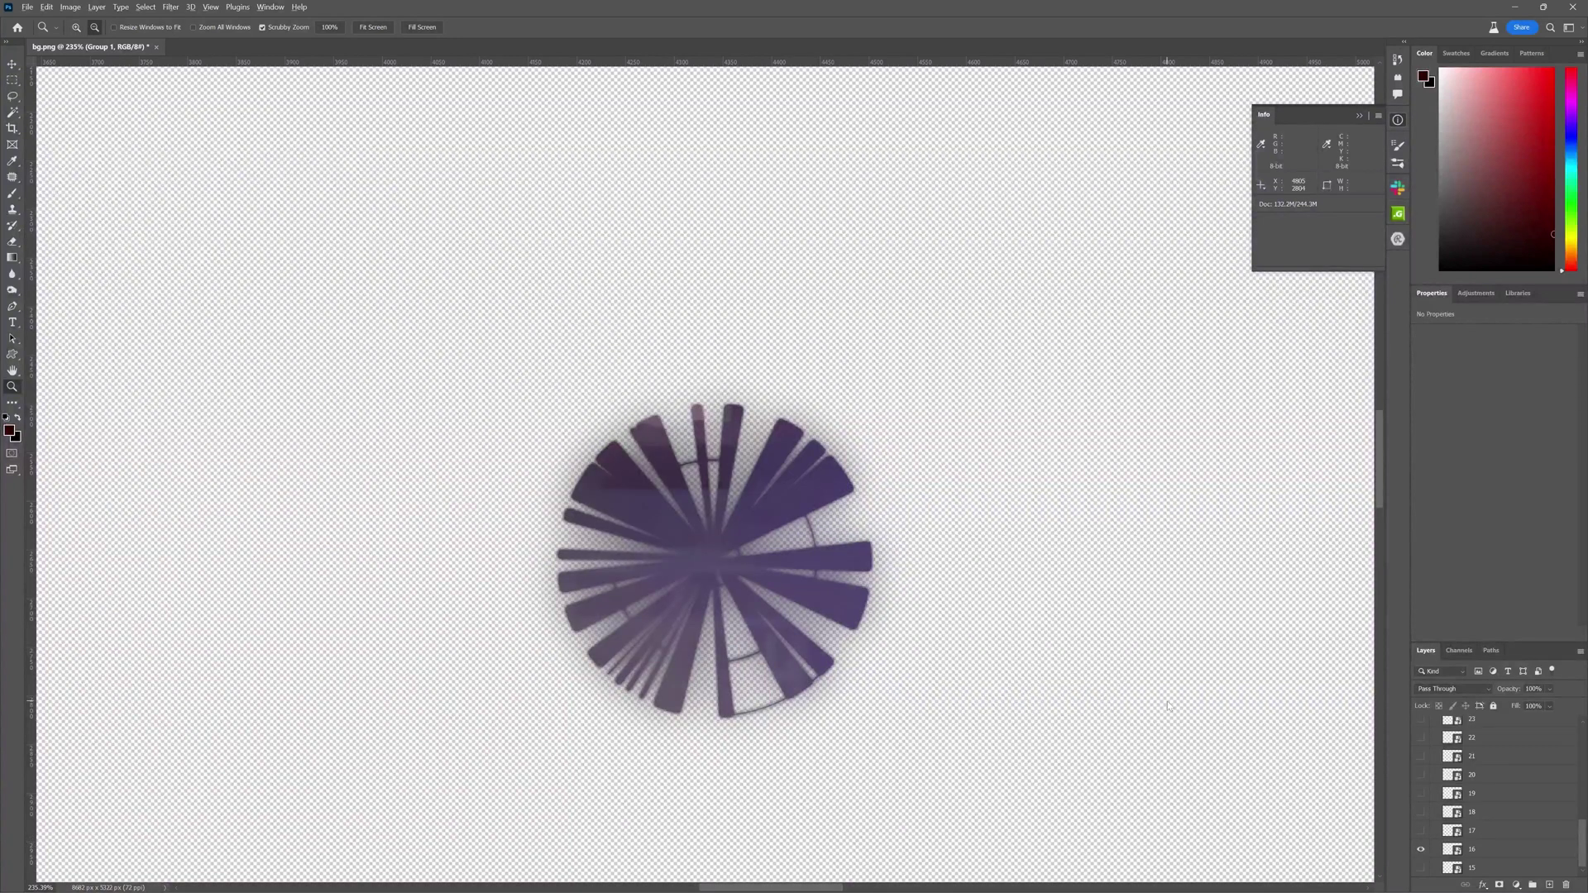
- Check the PhotoshopToSpine export settings, cancel the dialog, and look over all the frames in the shine folder in File Explorer
{"action": "key", "text": "ctrl+alt+s"}
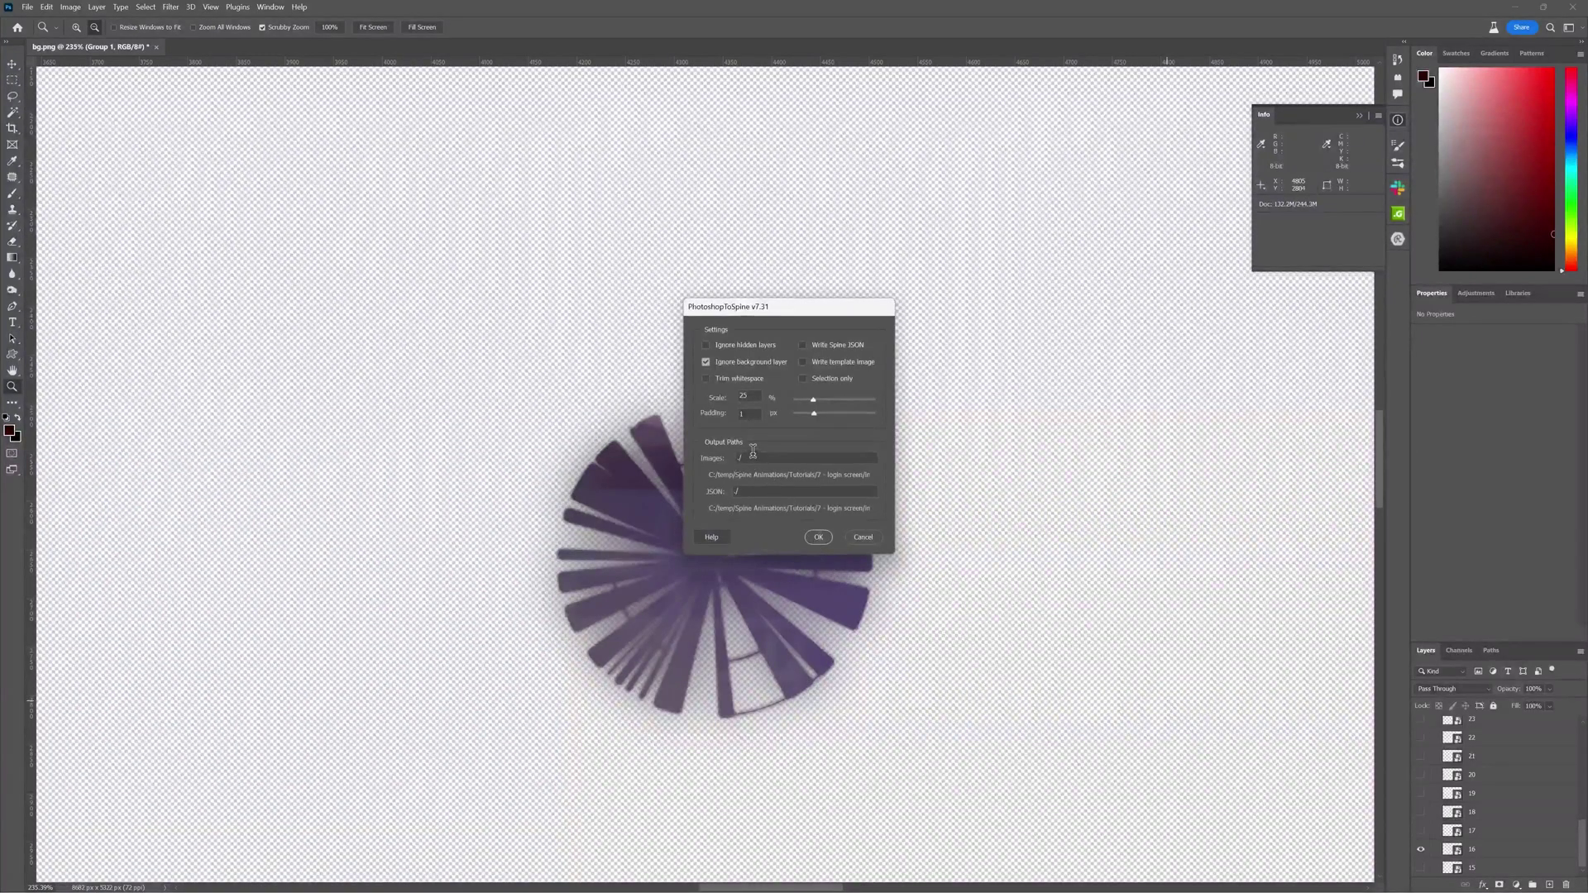
{"action": "left_click", "coordinate": [861, 537]}
{"action": "left_click", "coordinate": [740, 880]}
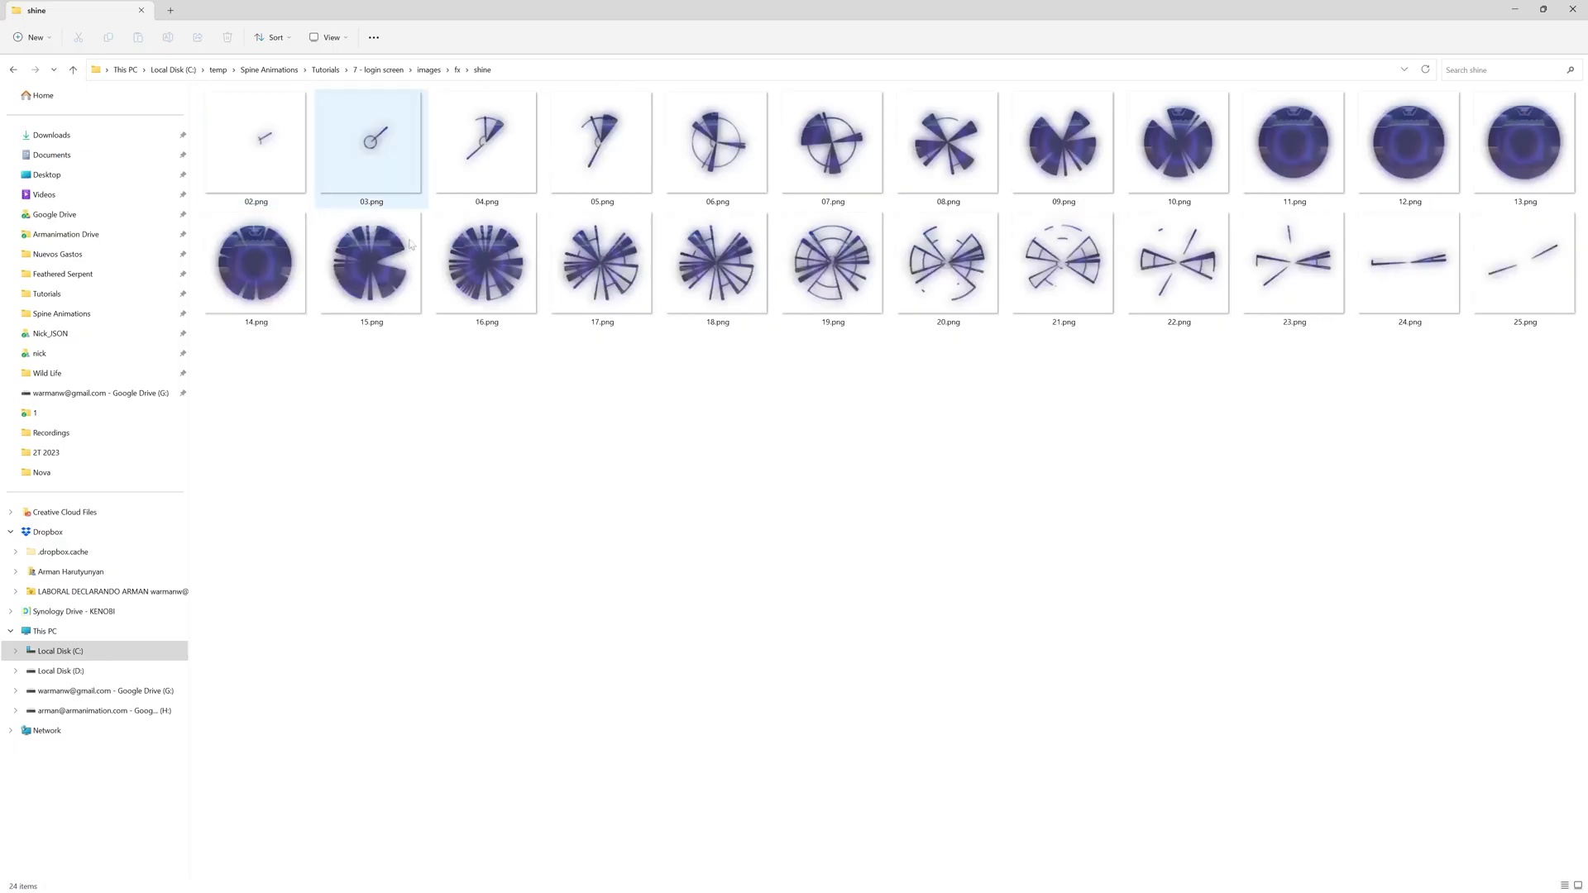
{"action": "left_click_drag", "start_coordinate": [270, 448], "coordinate": [1547, 92]}
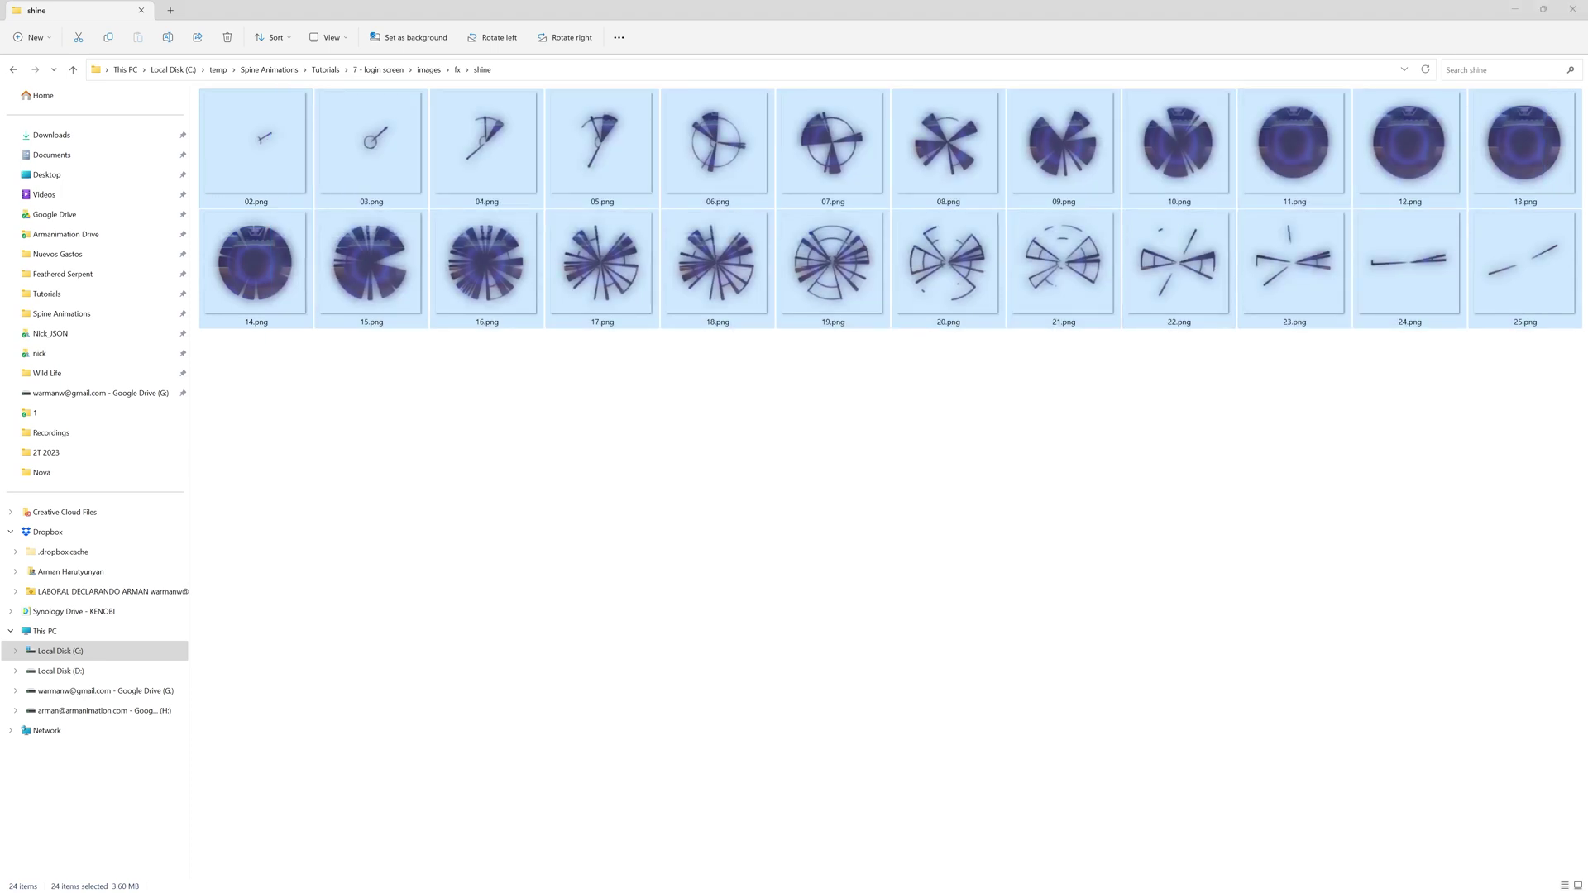
- Switch to Spine and add image 02 from the fx/shine folder to the empty space beside the artwork
{"action": "key", "text": "alt+Tab"}
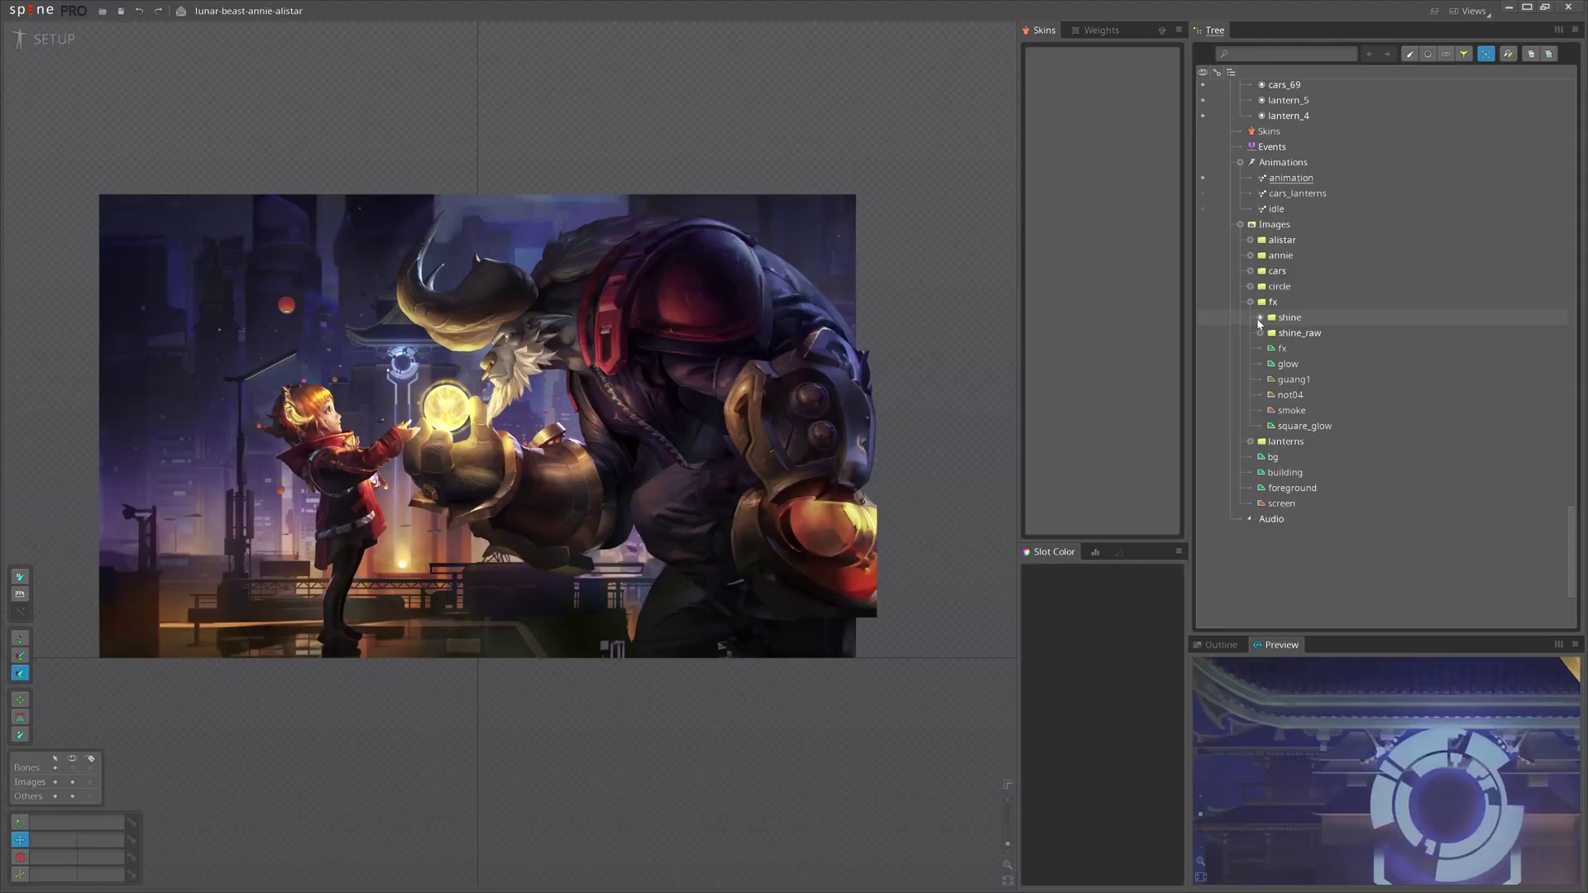
{"action": "left_click", "coordinate": [1260, 317]}
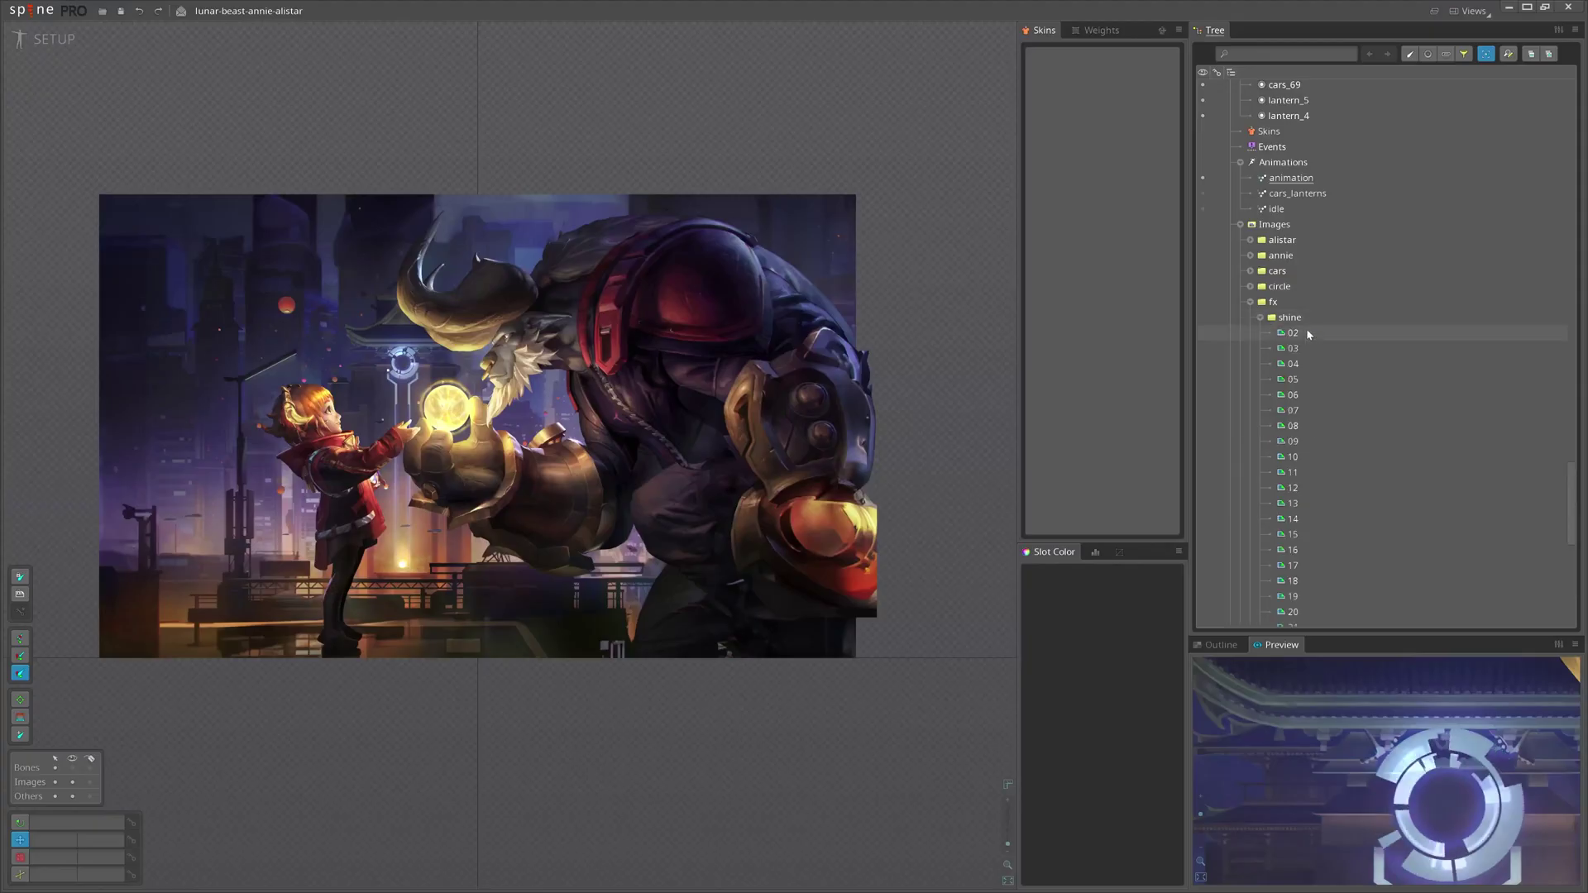
{"action": "left_click_drag", "start_coordinate": [1306, 329], "coordinate": [708, 477]}
{"action": "scroll", "coordinate": [735, 467], "scroll_direction": "up", "scroll_amount": 4}
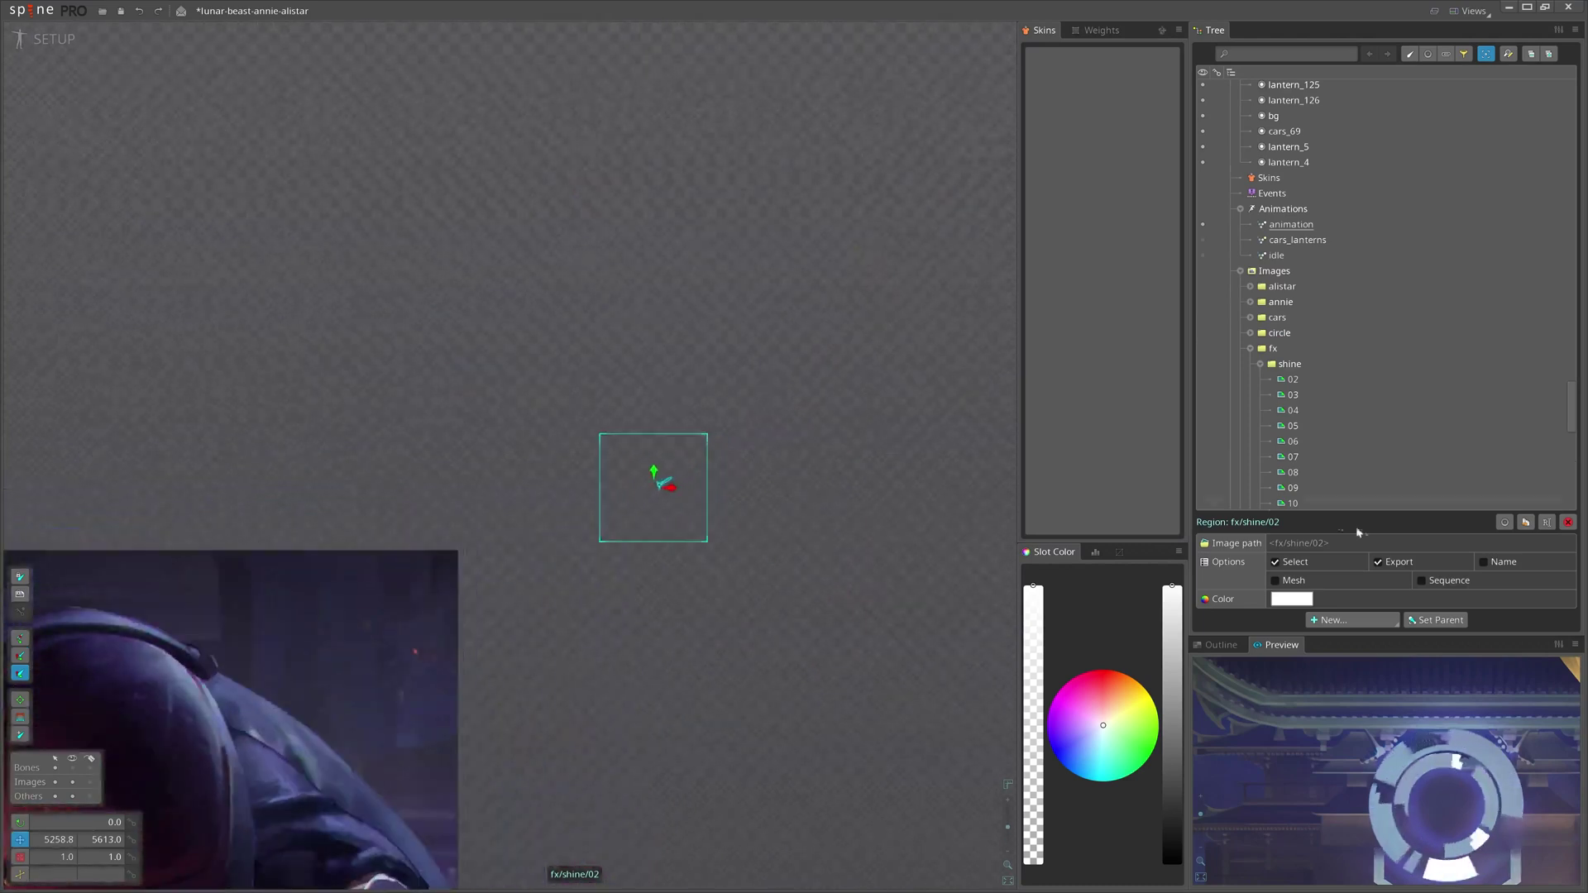
- Enable Sequence for the new fx/shine/02 region and rename its attachment as fx/shine/
{"action": "left_click", "coordinate": [1452, 582]}
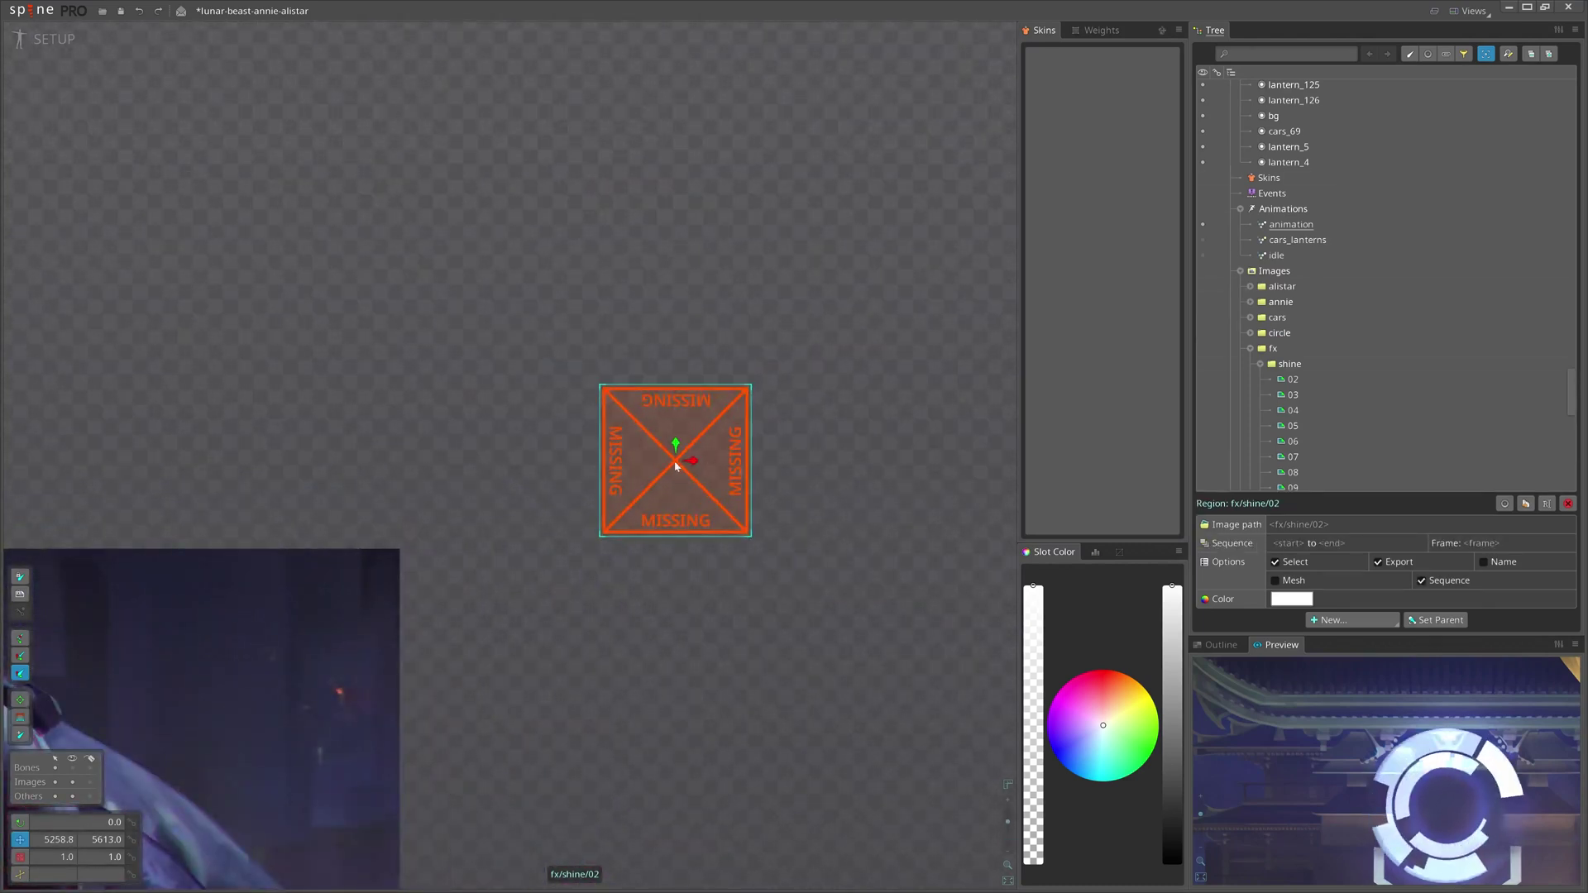
{"action": "scroll", "coordinate": [1294, 182], "scroll_direction": "up", "scroll_amount": 10}
{"action": "scroll", "coordinate": [1295, 182], "scroll_direction": "up", "scroll_amount": 5}
{"action": "double_click", "coordinate": [1300, 156]}
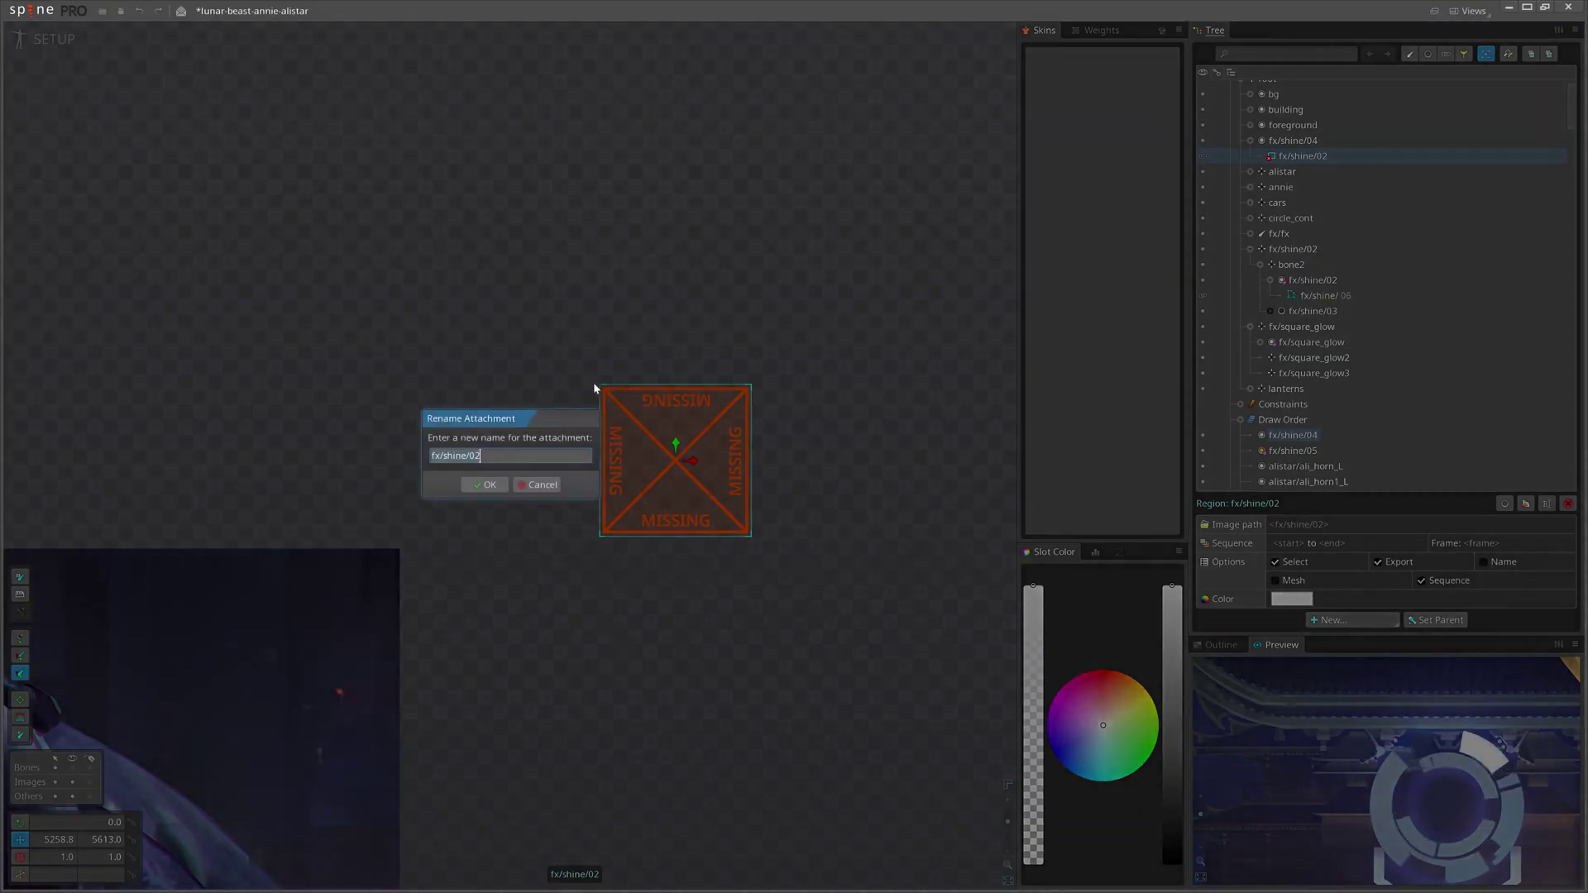
{"action": "left_click", "coordinate": [477, 455]}
{"action": "key", "text": "BackSpace"}
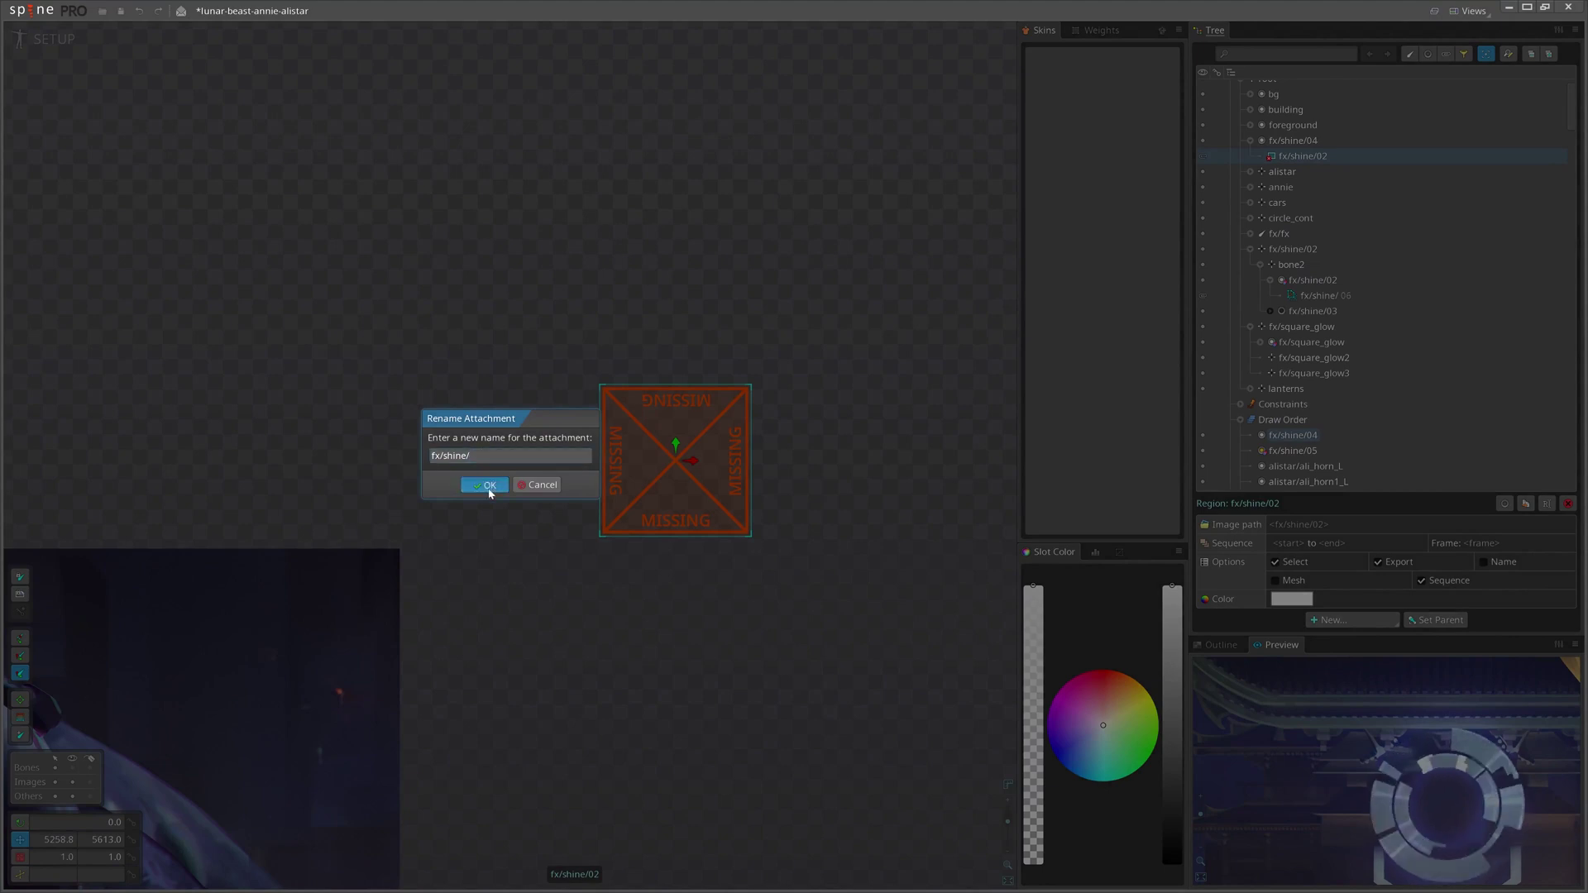
{"action": "left_click", "coordinate": [486, 485]}
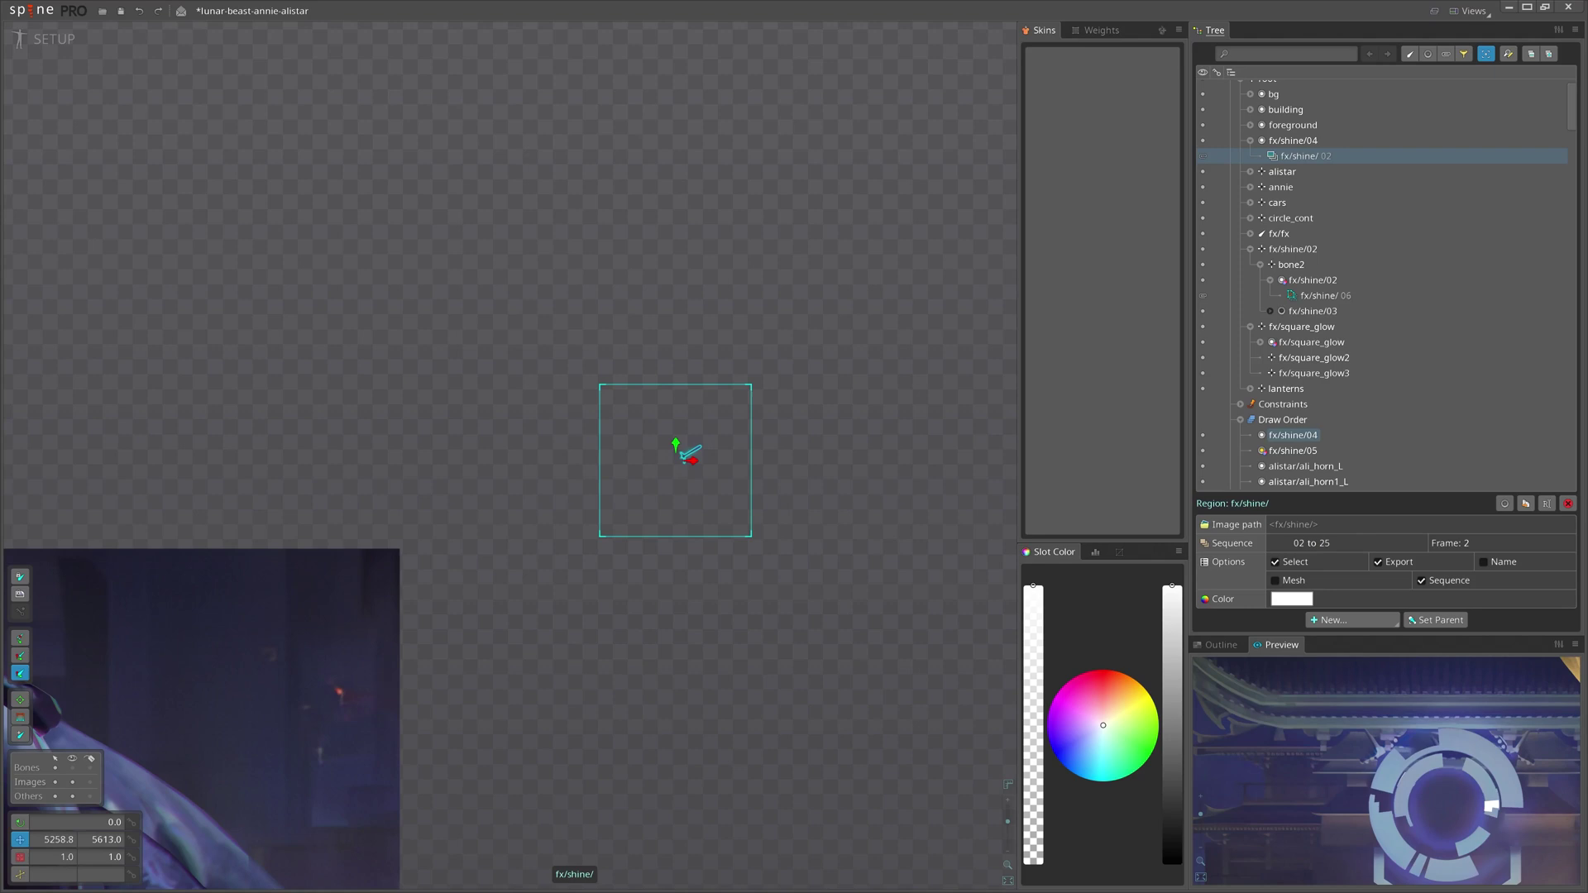
- Switch to Animate mode and key the fx/shine/ sequence with Loop mode at frame 0 of the animation
{"action": "left_click", "coordinate": [46, 39]}
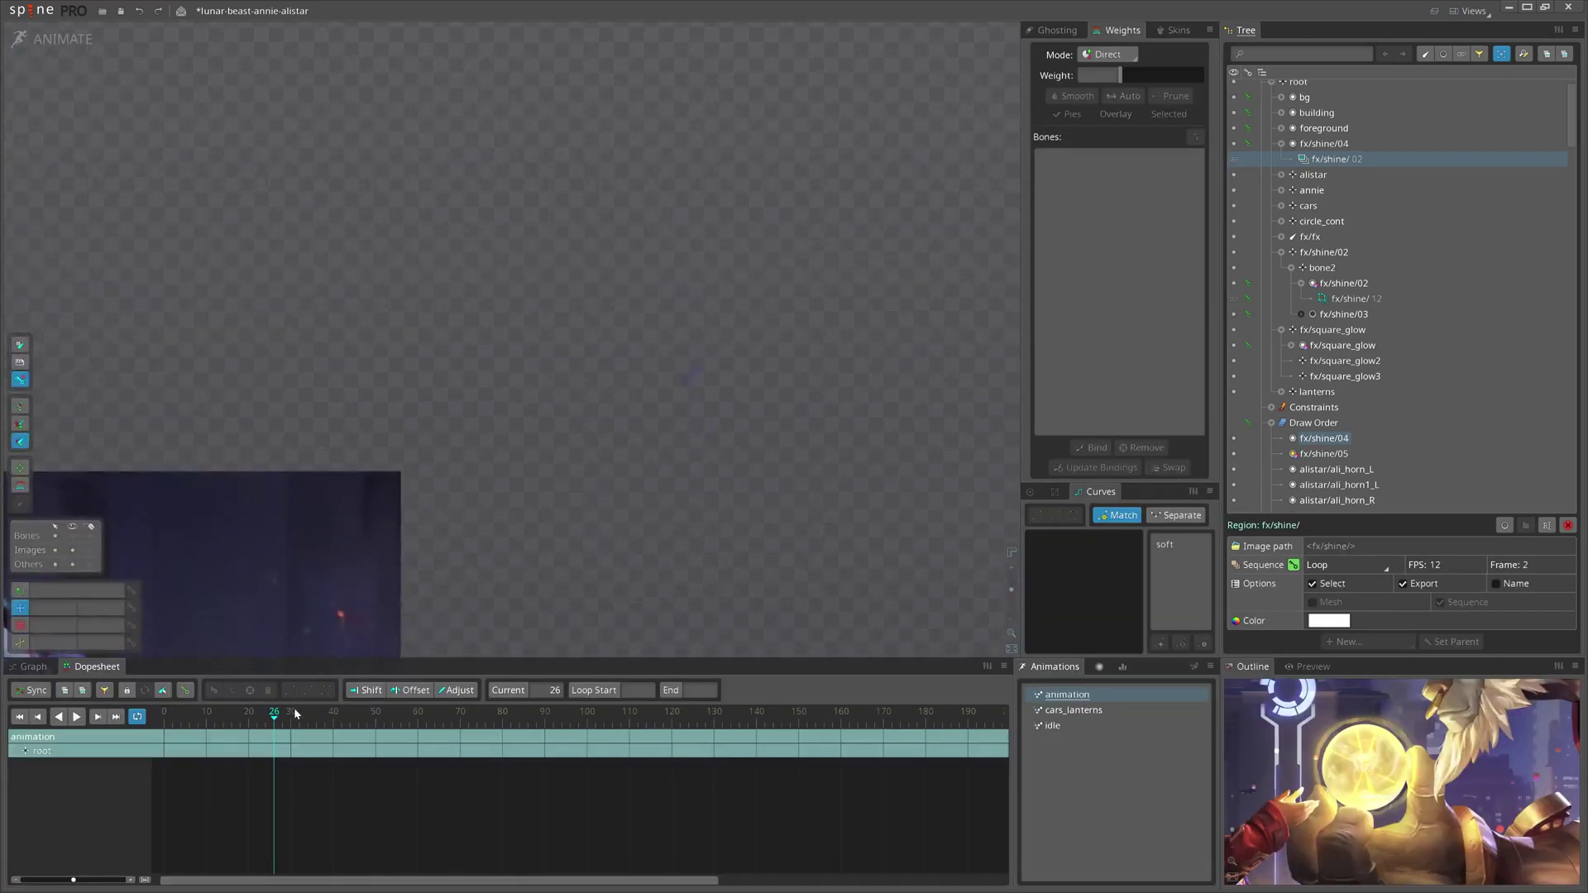
{"action": "left_click", "coordinate": [1291, 566]}
{"action": "scroll", "coordinate": [459, 739], "scroll_direction": "down", "scroll_amount": 8}
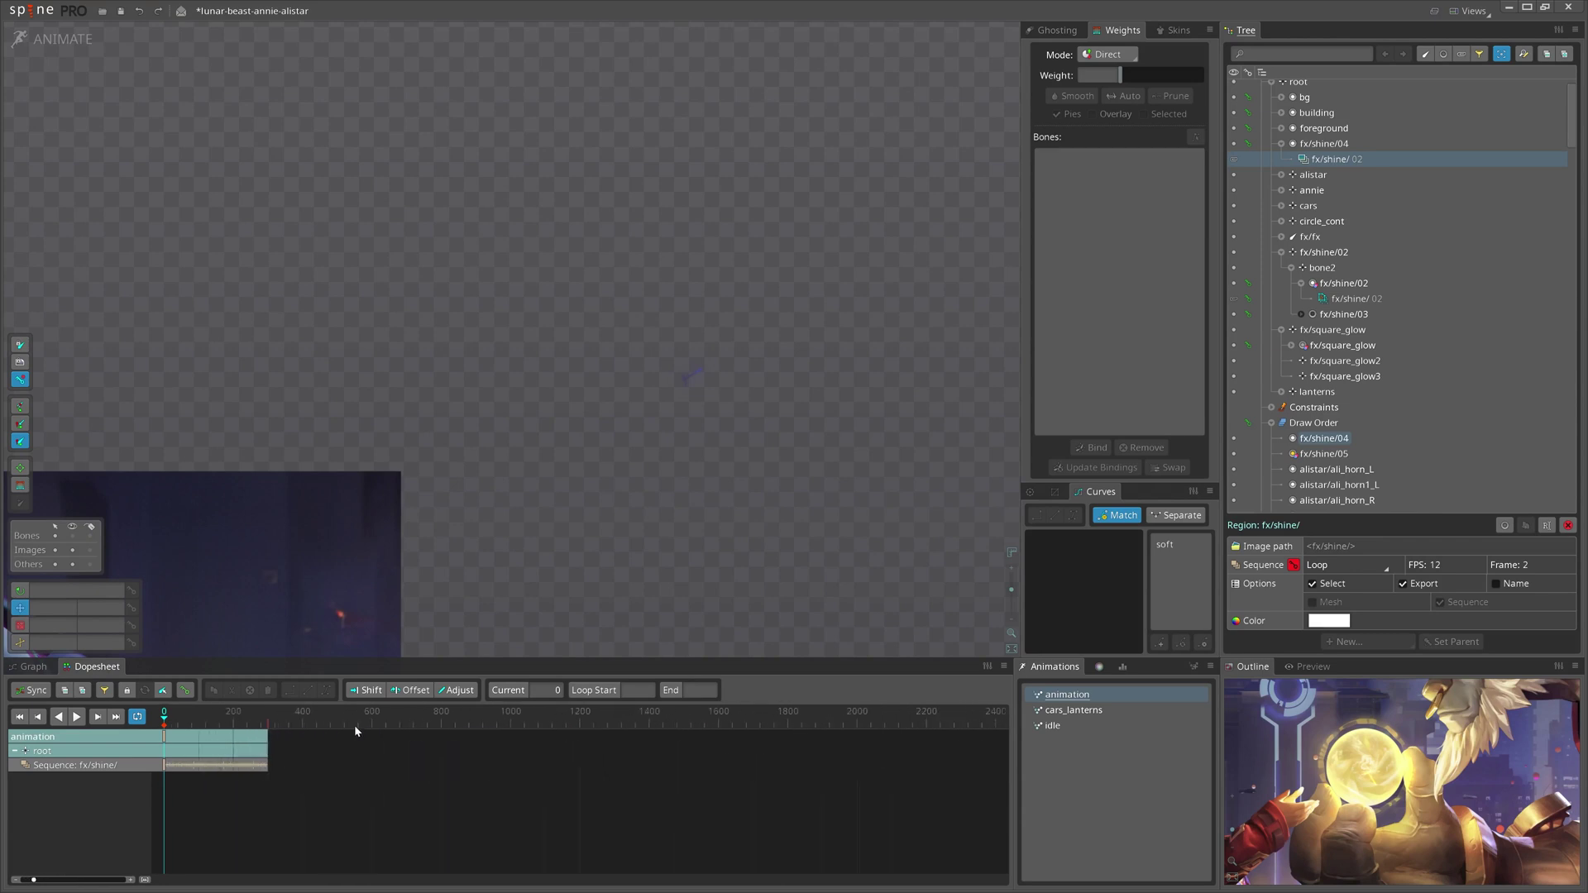
{"action": "scroll", "coordinate": [354, 725], "scroll_direction": "up", "scroll_amount": 3}
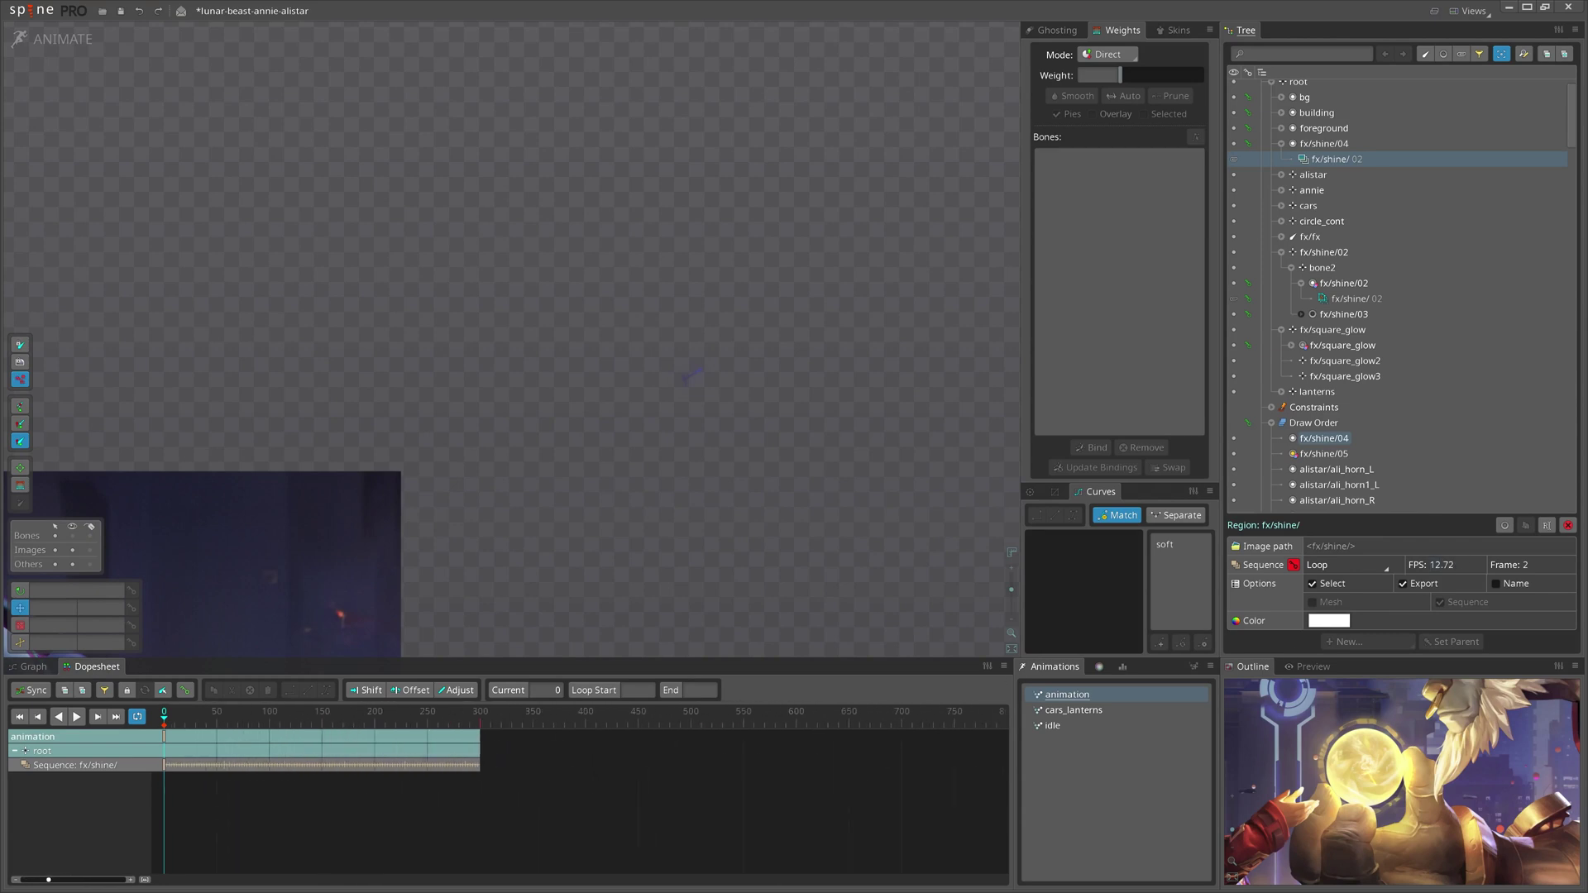
- Duplicate the fx/shine/04 slot together with its keys in Setup mode, and rename the original top and the copy bottom
{"action": "key", "text": "ctrl+d"}
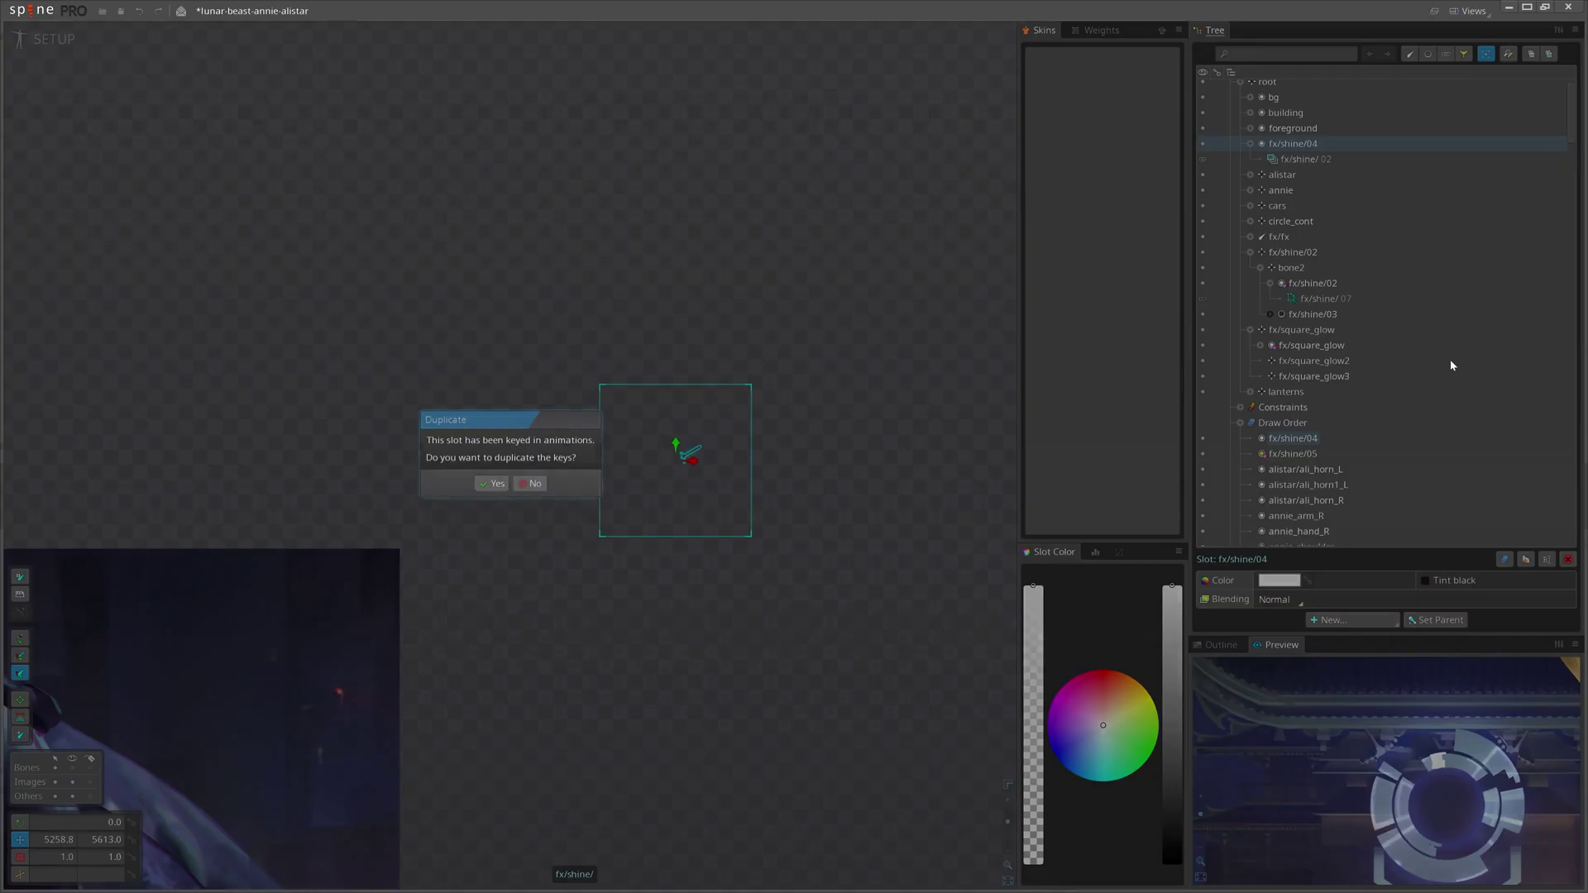
{"action": "left_click", "coordinate": [494, 484]}
{"action": "left_click", "coordinate": [1304, 145]}
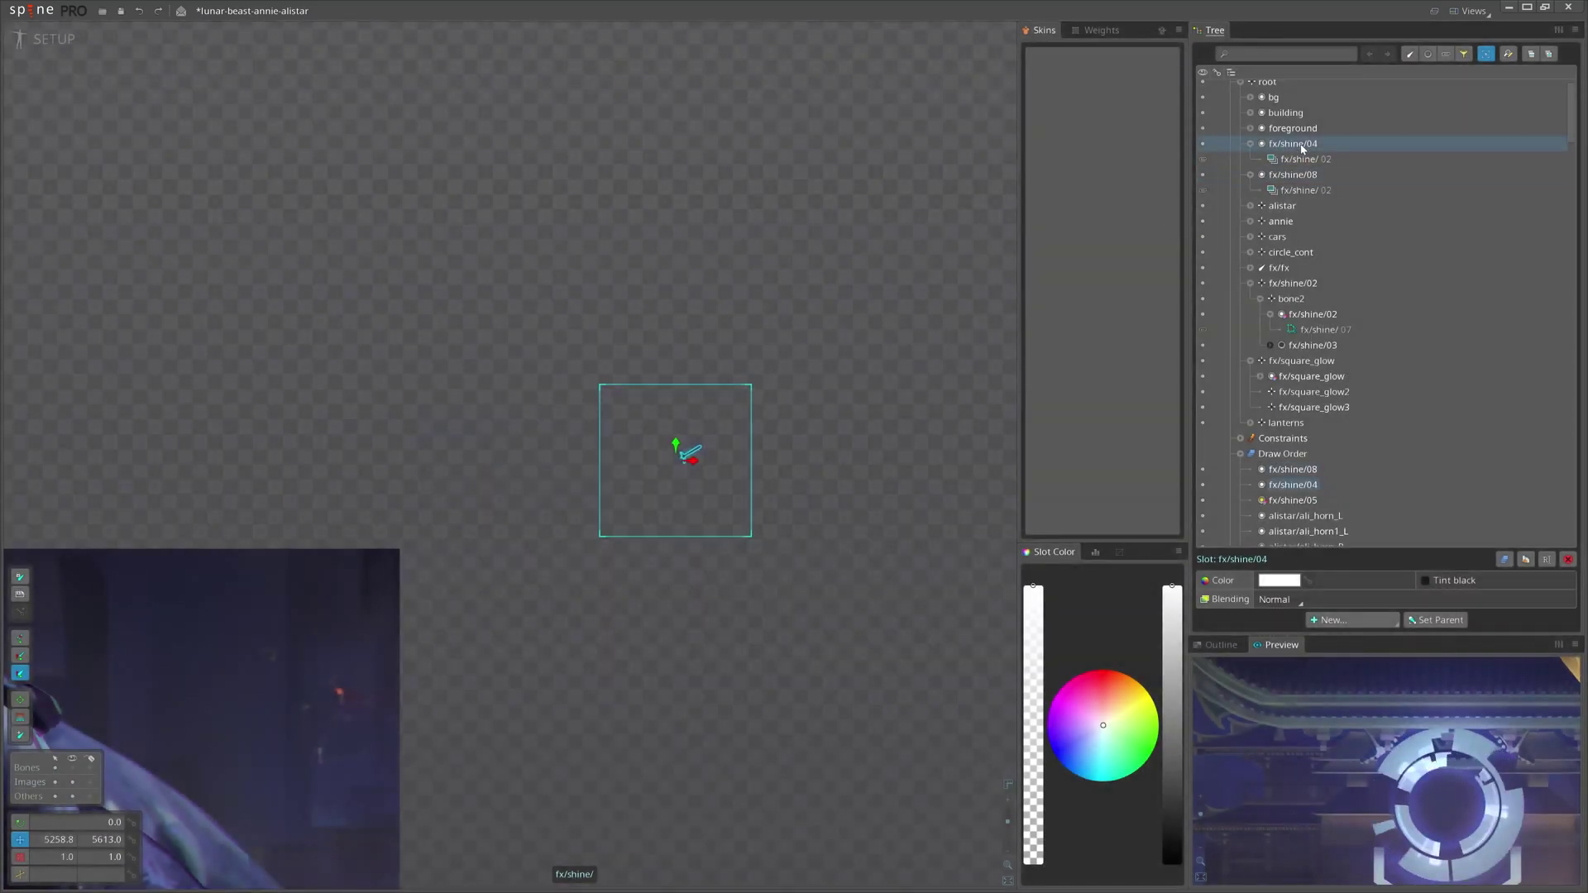
{"action": "double_click", "coordinate": [1302, 146]}
{"action": "type", "text": "top"}
{"action": "key", "text": "Return"}
{"action": "double_click", "coordinate": [1323, 145]}
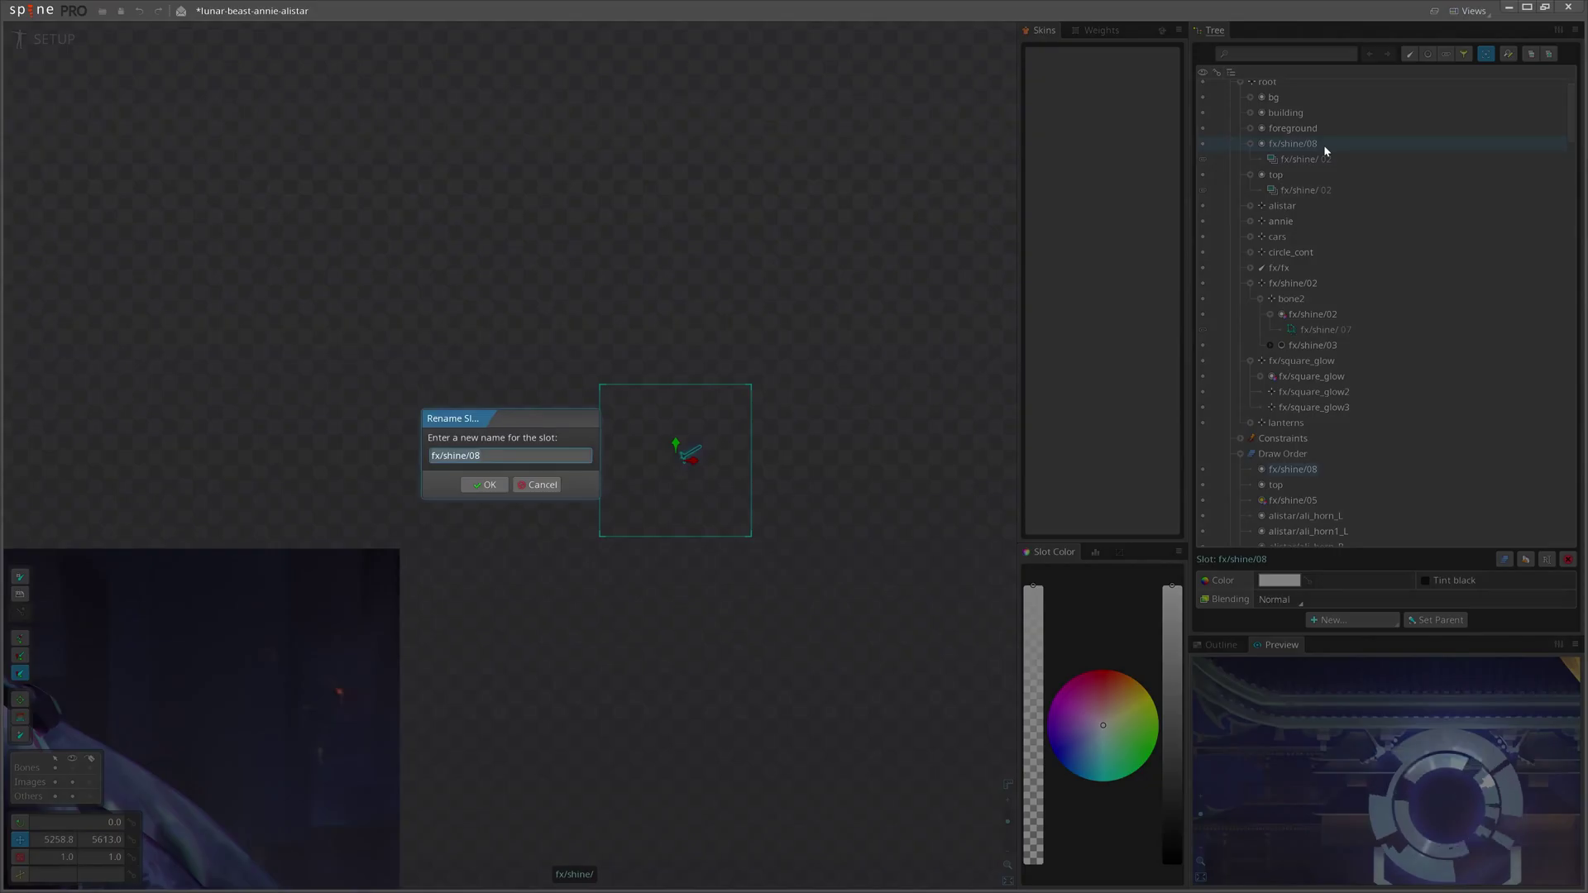
{"action": "type", "text": "bottom"}
{"action": "key", "text": "Return"}
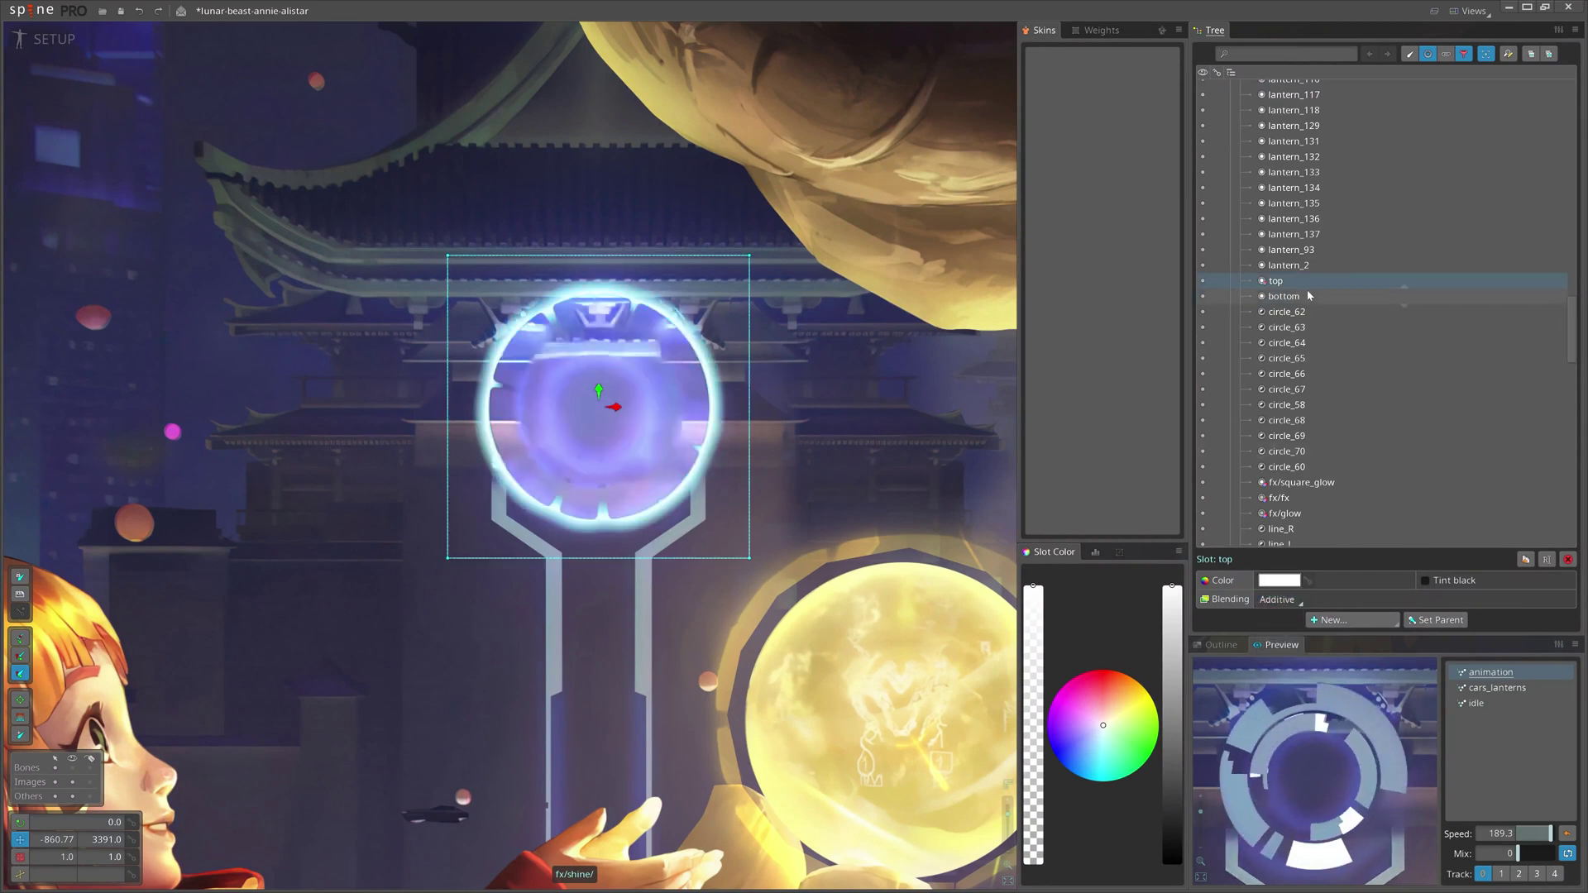
- Set the bottom slot's color to black
{"action": "left_click", "coordinate": [1295, 297]}
{"action": "left_click_drag", "start_coordinate": [1172, 585], "coordinate": [1172, 864]}
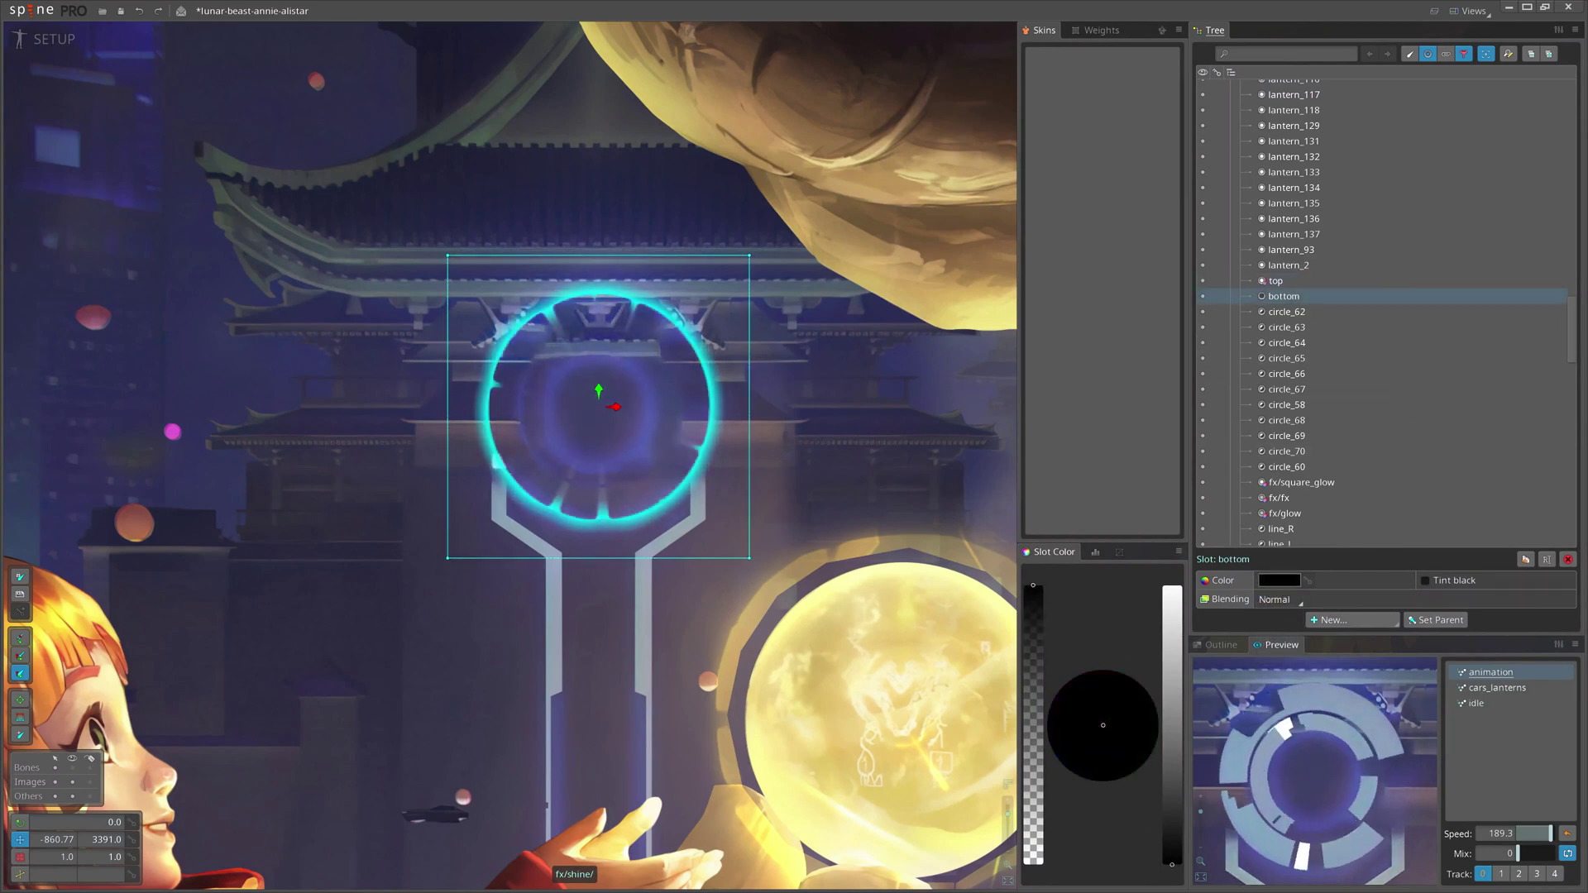
- Move the slots from circle_62 through circle_60 between top and bottom in the draw order, and clear the selection
{"action": "left_click", "coordinate": [1293, 311]}
{"action": "left_click", "coordinate": [1293, 466], "text": "shift"}
{"action": "left_click_drag", "start_coordinate": [1297, 314], "coordinate": [1290, 285]}
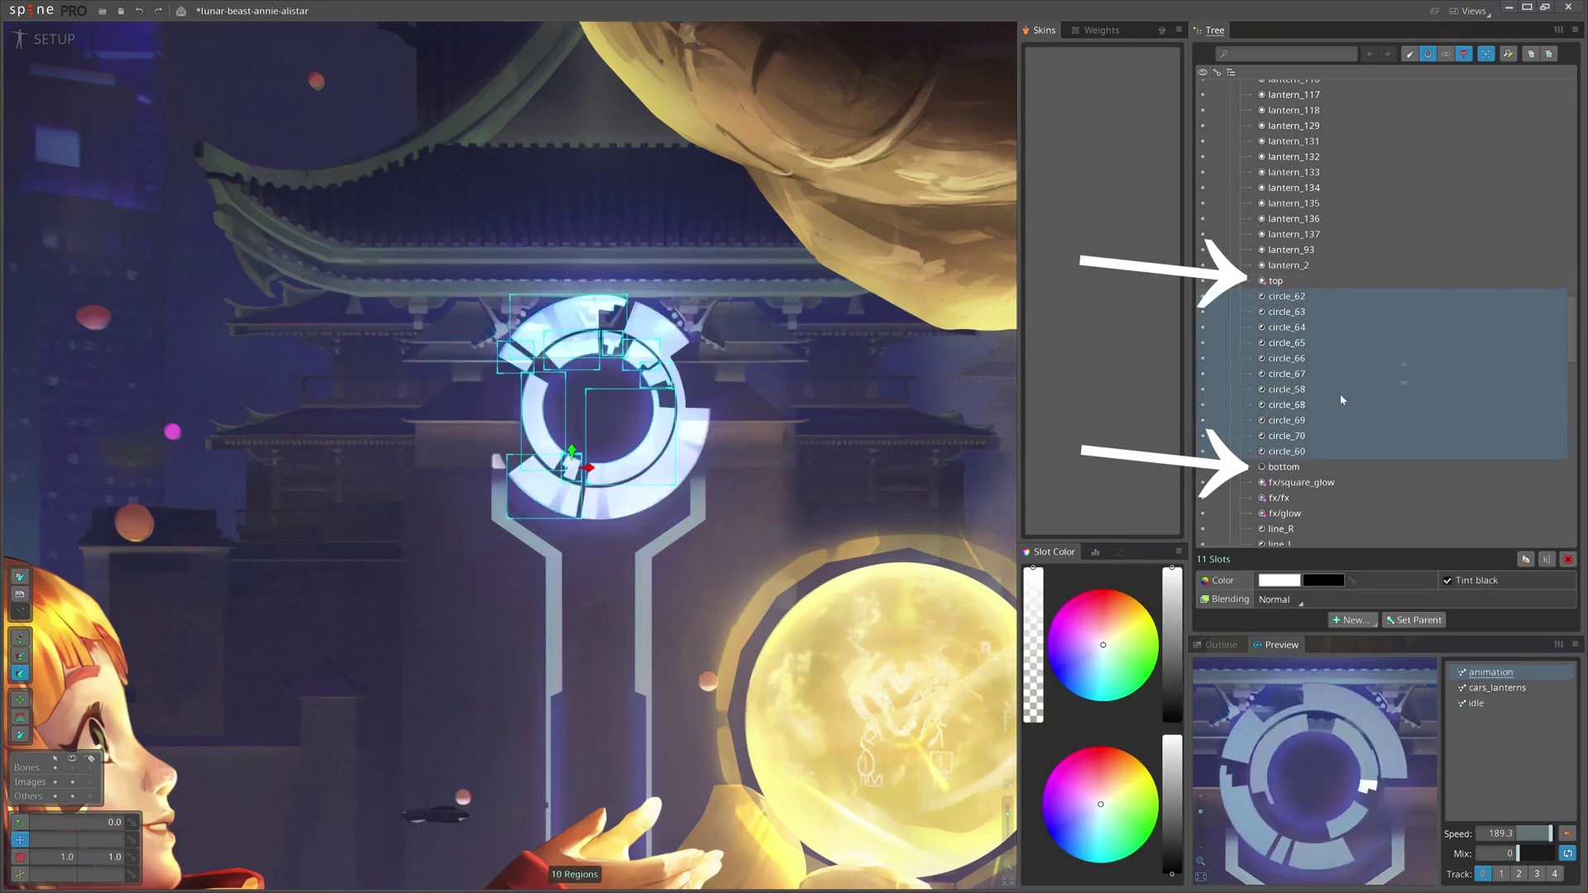
{"action": "scroll", "coordinate": [1358, 485], "scroll_direction": "down", "scroll_amount": 1}
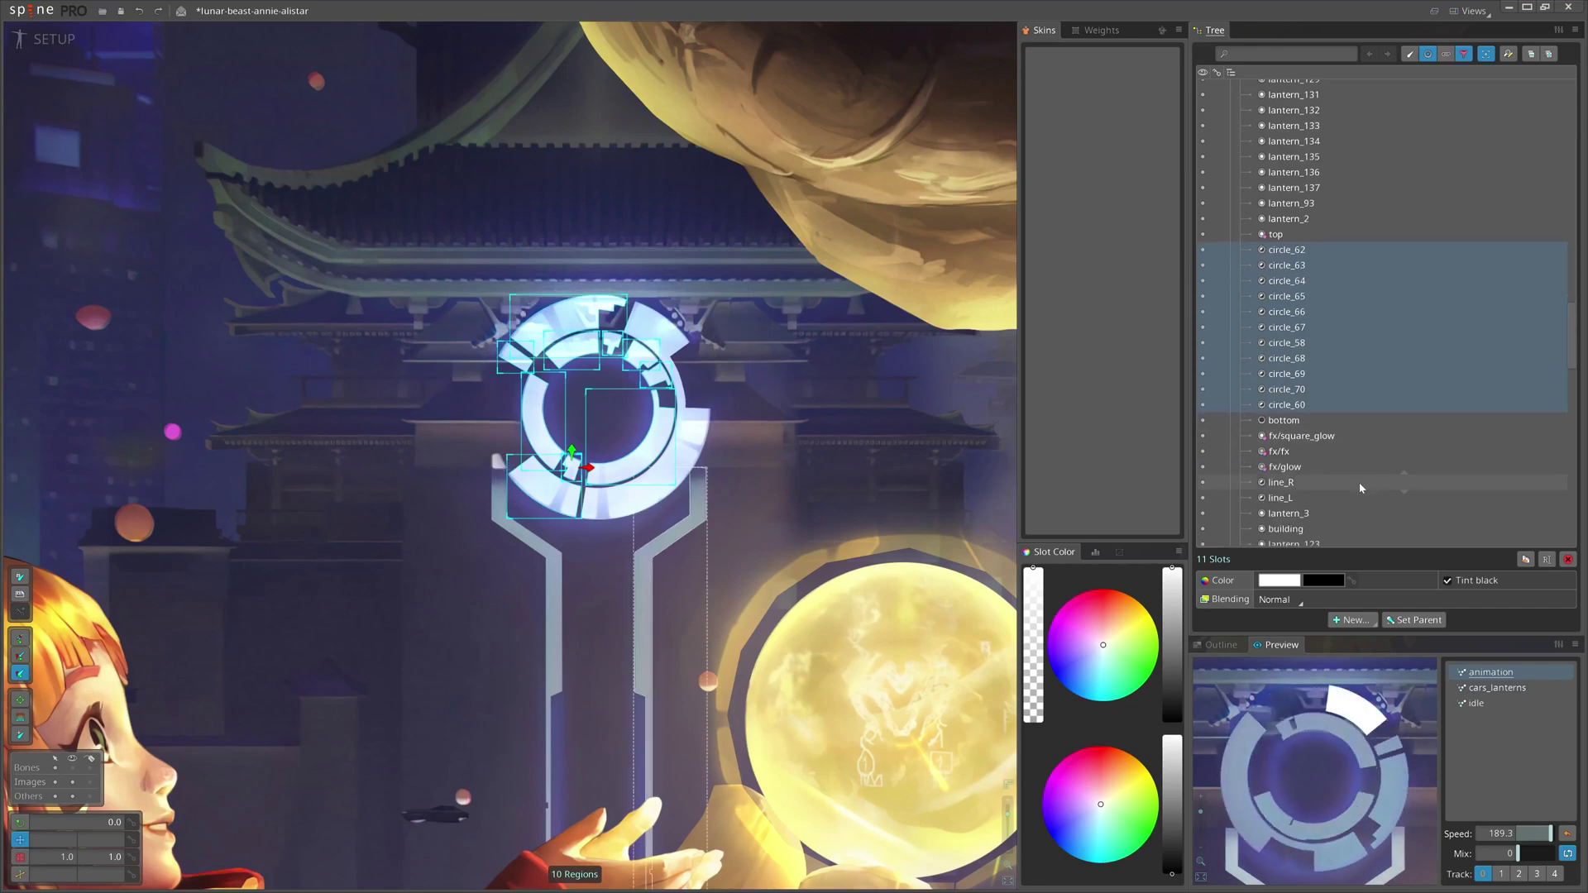
{"action": "scroll", "coordinate": [1359, 488], "scroll_direction": "down", "scroll_amount": 1}
{"action": "key", "text": "space"}
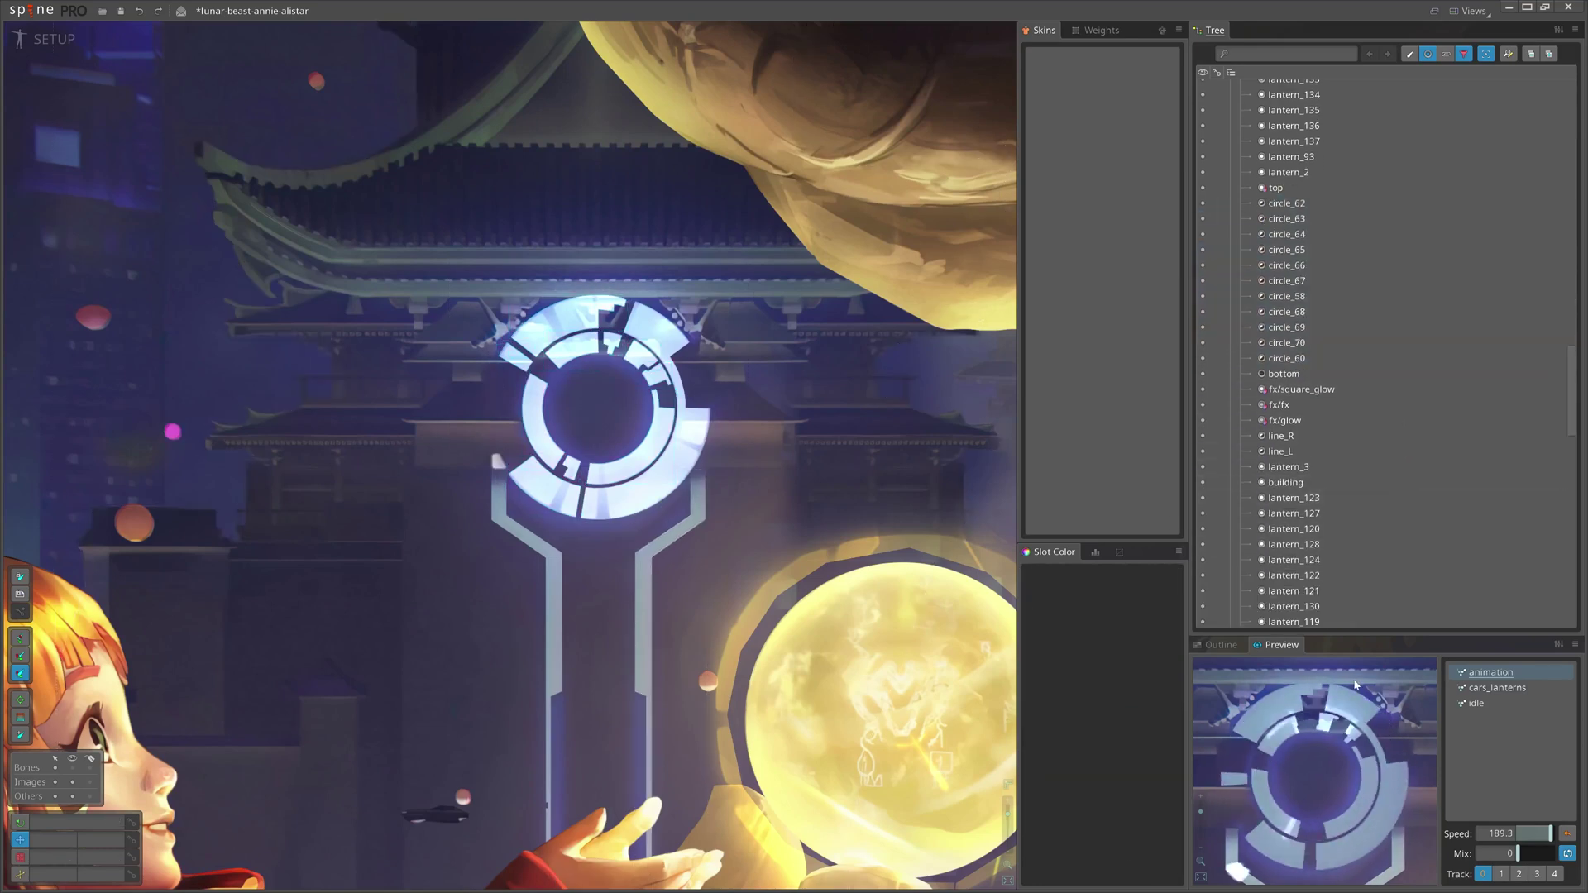
- Scrub to frame 137.74 in Animate mode, shift the bottom slot's attachment aside to examine the black shape, and play the animation
{"action": "left_click", "coordinate": [51, 39]}
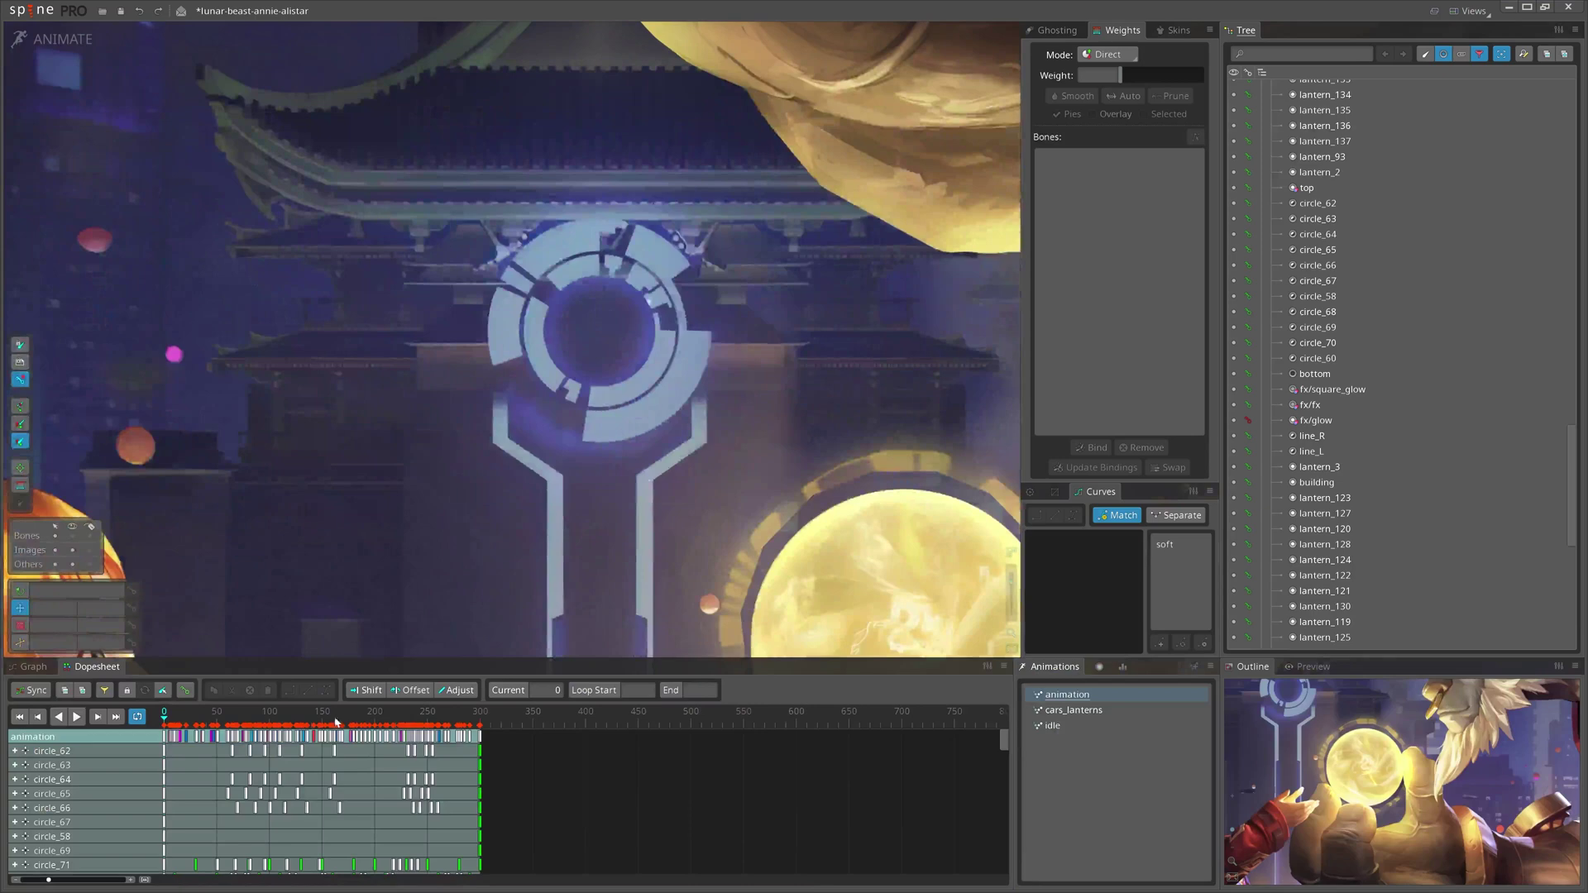
{"action": "left_click_drag", "start_coordinate": [196, 718], "coordinate": [311, 737]}
{"action": "left_click", "coordinate": [1383, 374]}
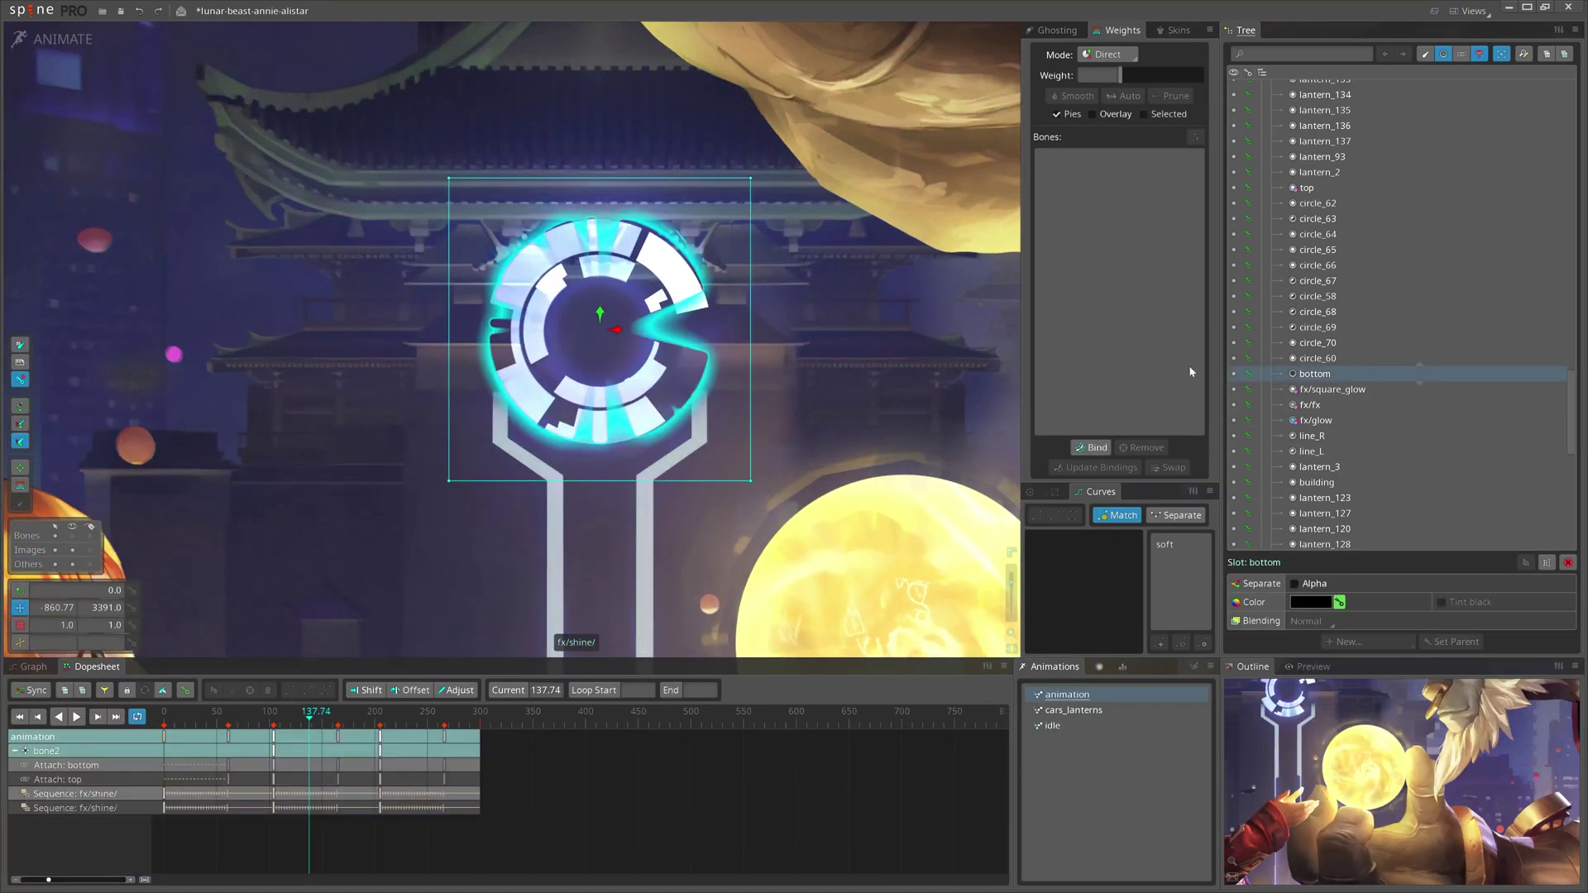
{"action": "left_click_drag", "start_coordinate": [869, 302], "coordinate": [784, 295]}
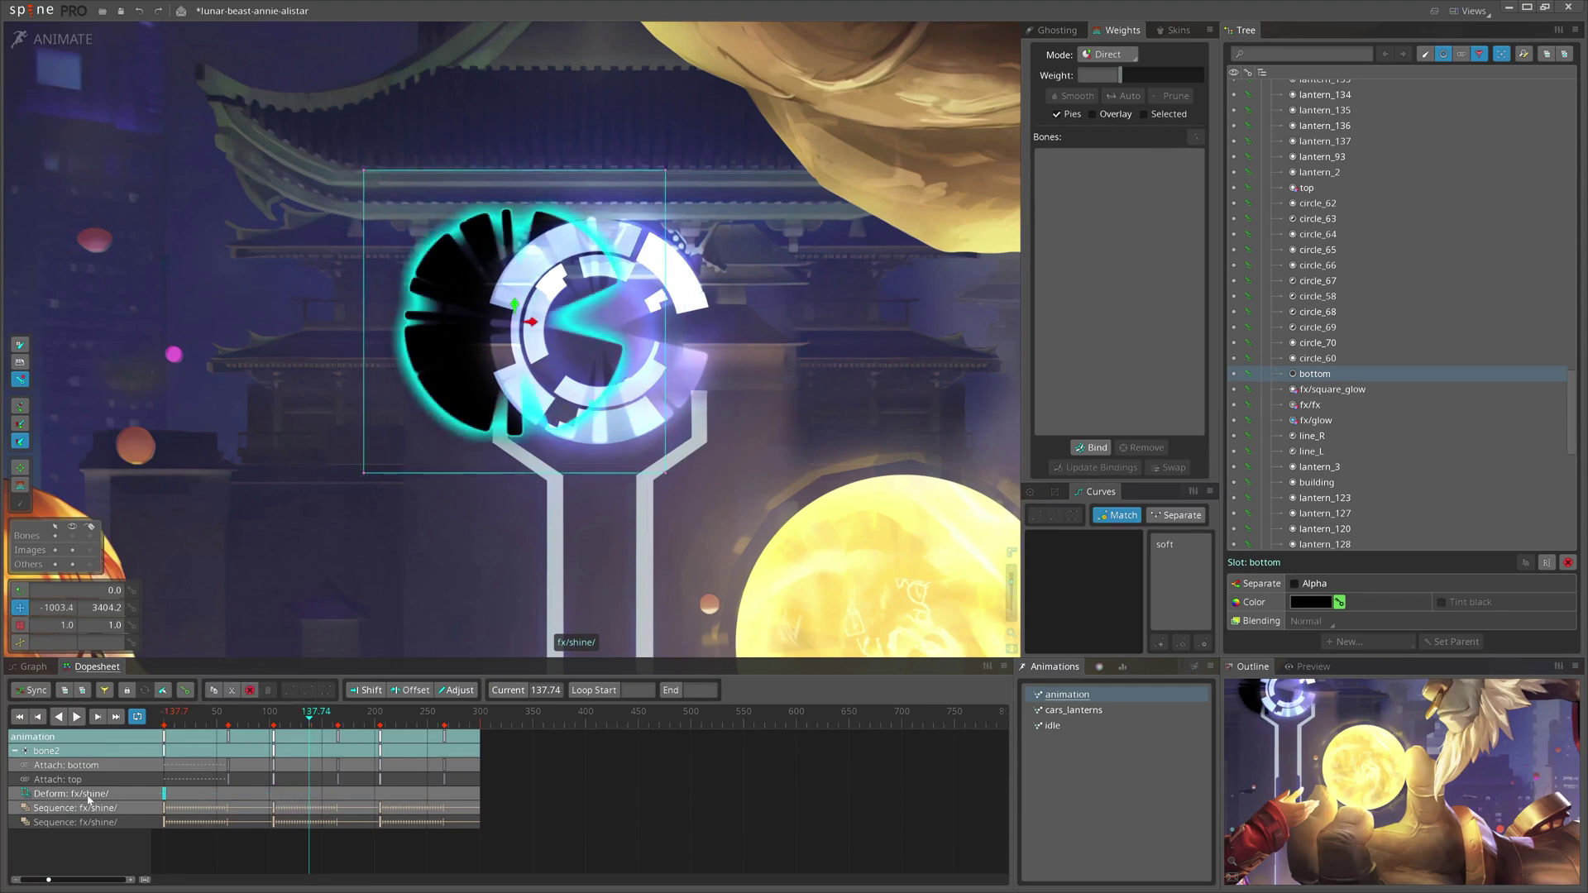
{"action": "key", "text": "d"}
{"action": "key", "text": "space"}
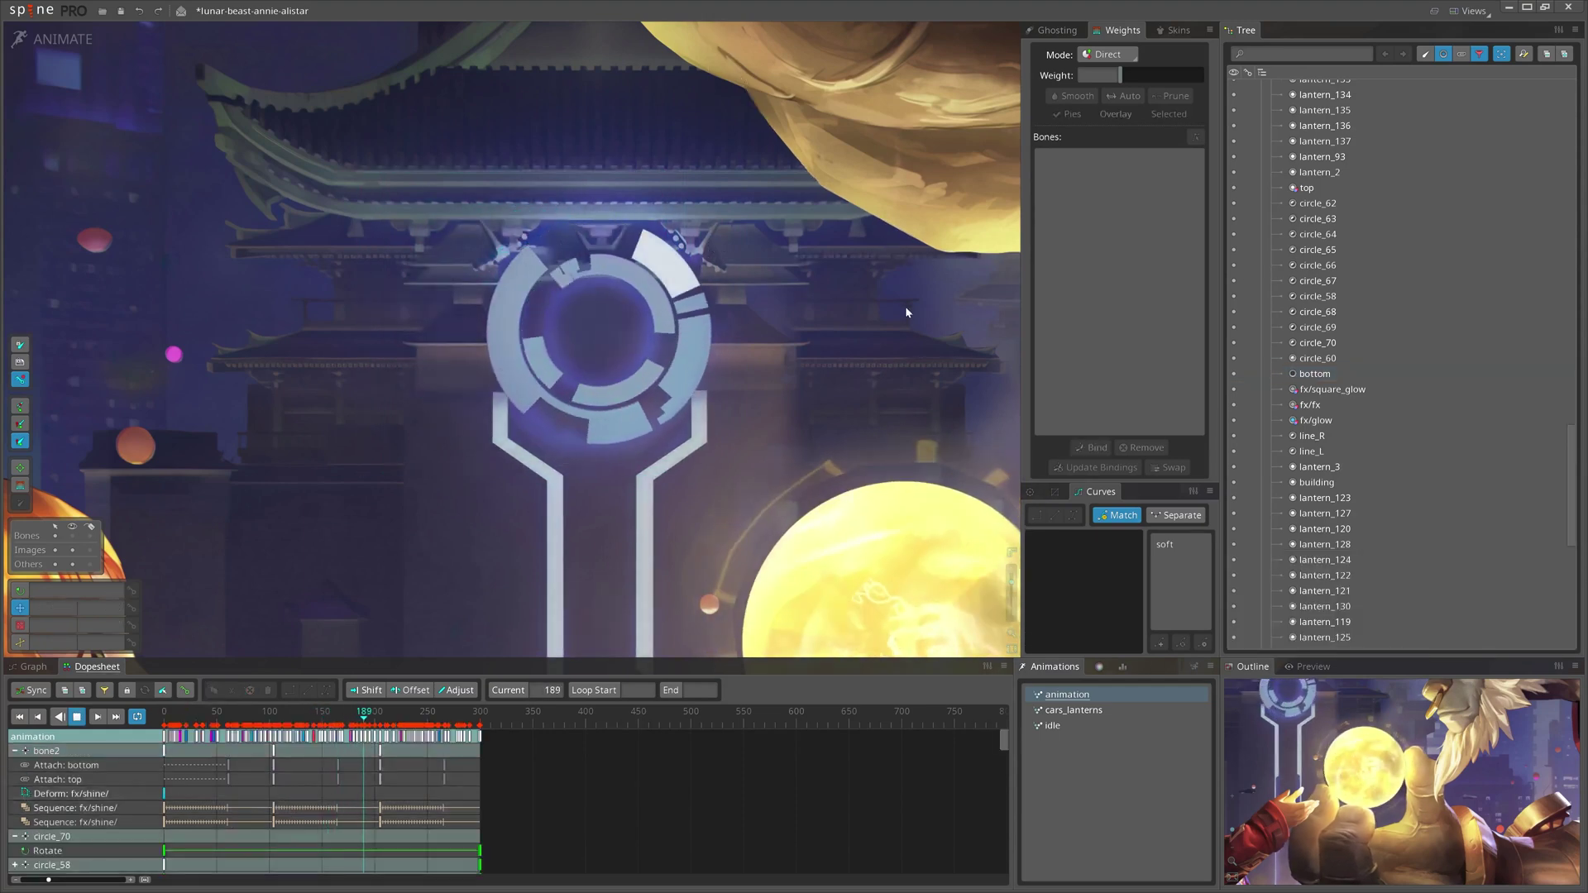